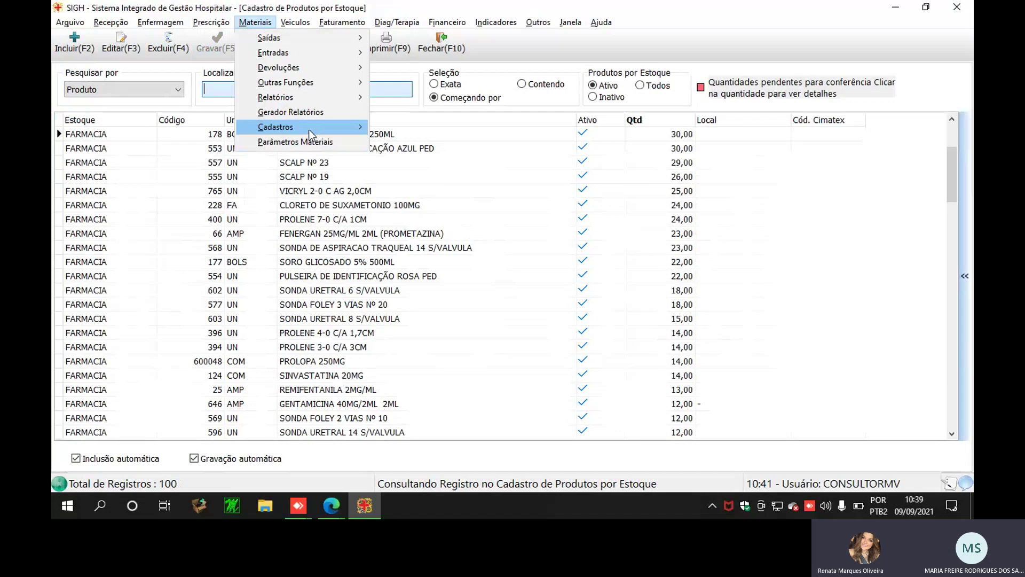
- Open the product registry, leave the record opened by mistake unchanged, and search for the product with code 178
{"action": "mouse_move", "coordinate": [309, 129]}
{"action": "left_click", "coordinate": [403, 110]}
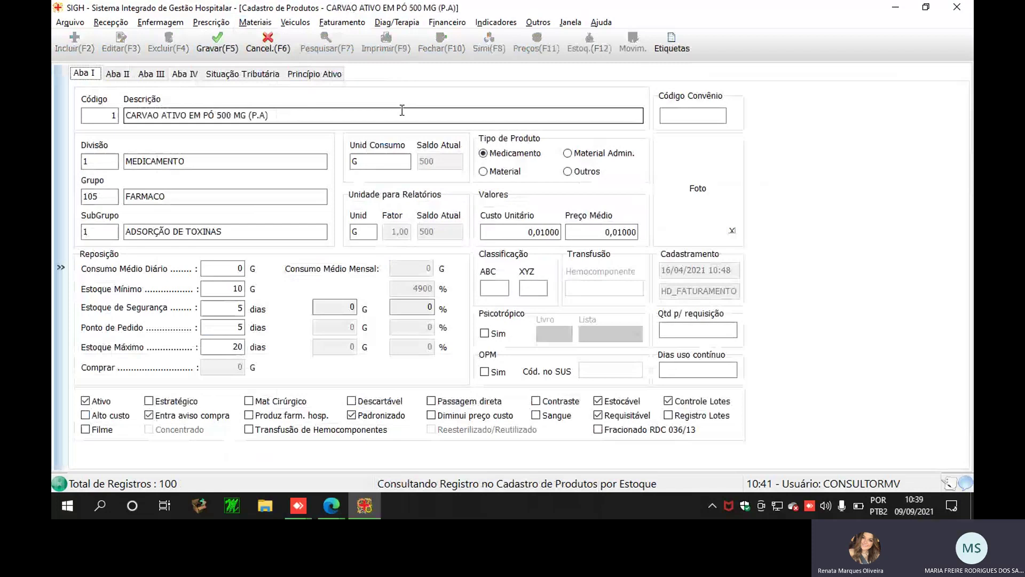
{"action": "left_click", "coordinate": [269, 43]}
{"action": "left_click", "coordinate": [129, 90]}
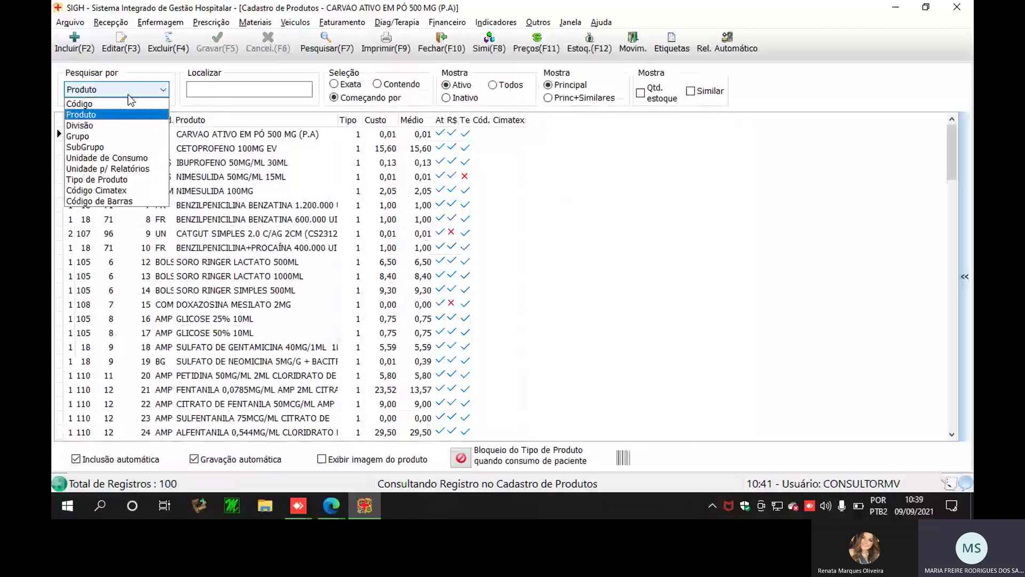
{"action": "left_click", "coordinate": [130, 103]}
{"action": "type", "text": "178"}
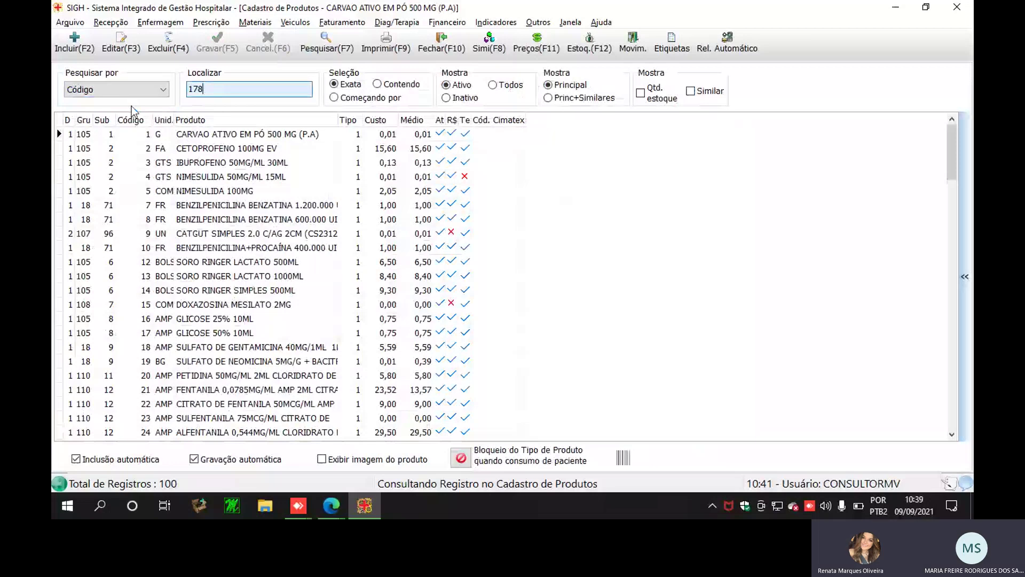
{"action": "key", "text": "Return"}
- Edit the product SORO GLICOSADO 5% 250ML, flag it as Antimicrobiano, and save the record
{"action": "left_click", "coordinate": [121, 48]}
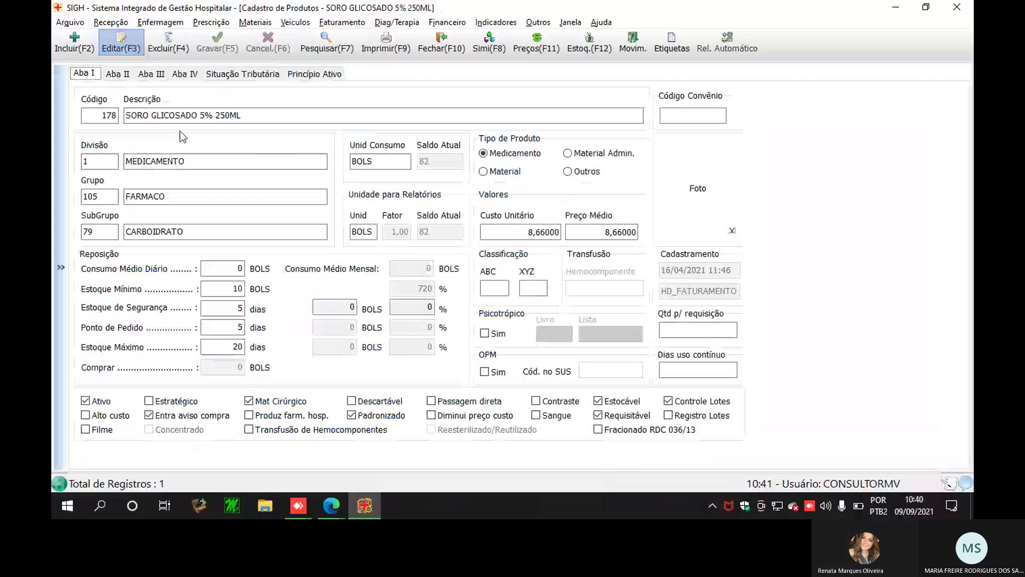
{"action": "key", "text": "ctrl+Tab"}
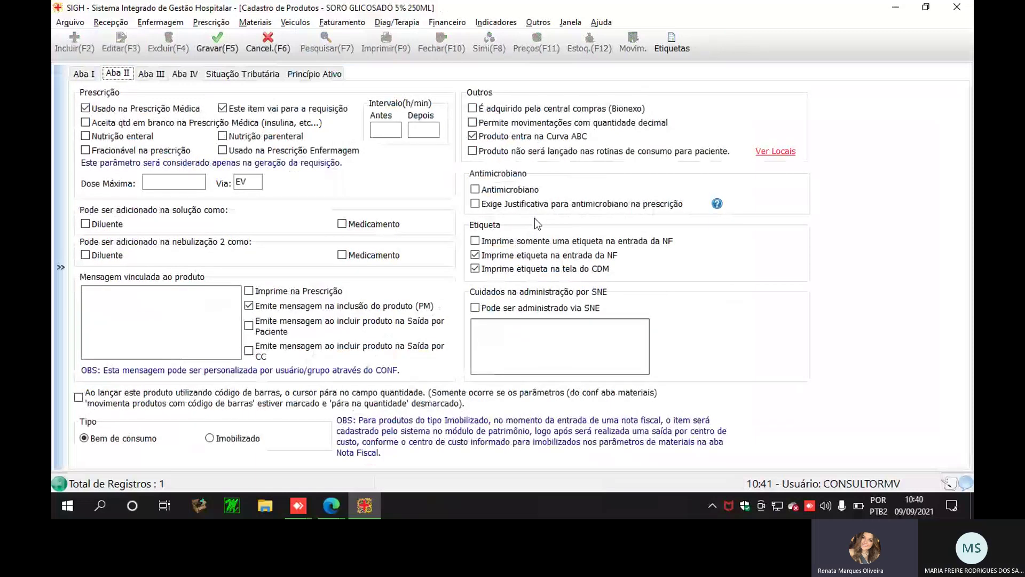
{"action": "left_click", "coordinate": [532, 190]}
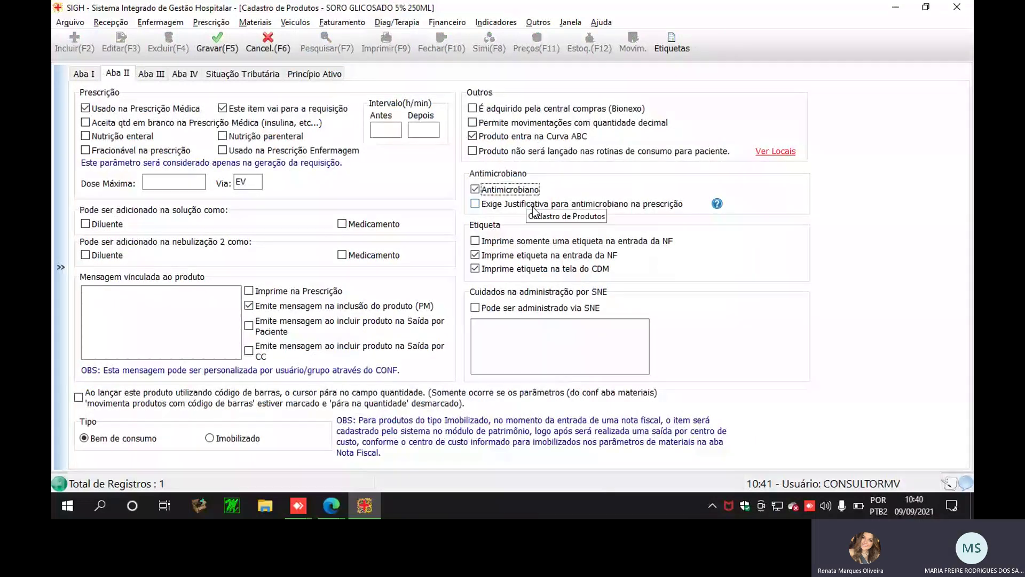
{"action": "left_click", "coordinate": [223, 40]}
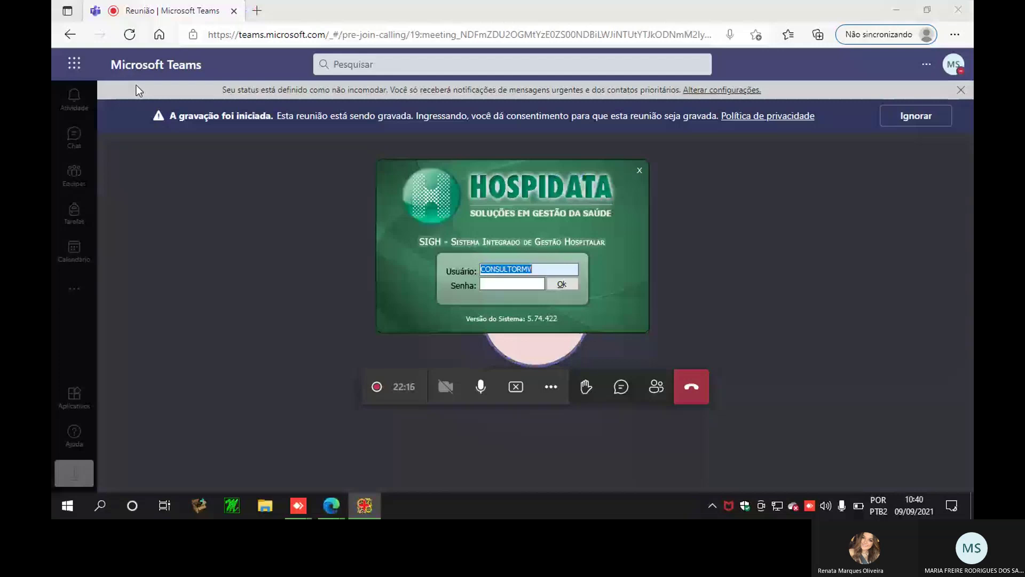
- Log in to SIGH as modelo.medico with the account password
{"action": "type", "text": "modelo.medico"}
{"action": "key", "text": "Tab"}
{"action": "type", "text": "••••"}
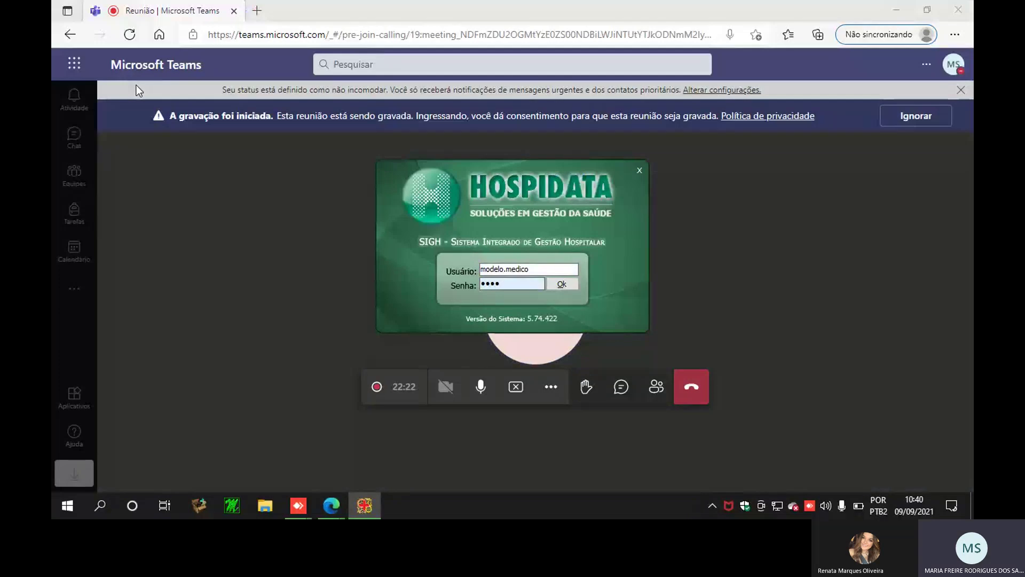
{"action": "key", "text": "Return"}
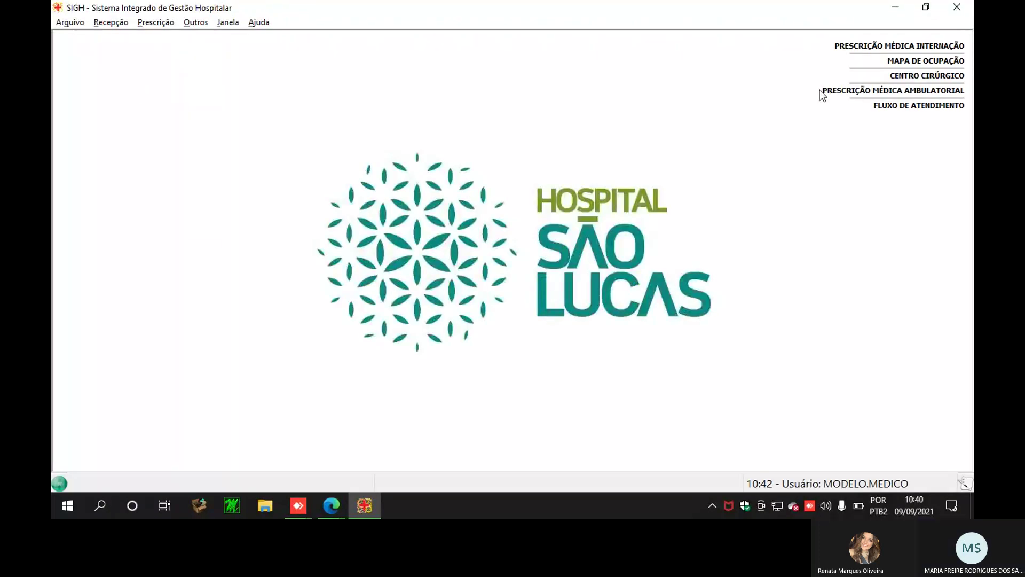
- Start an inpatient prescription for the first listed patient, accepting the proposed validity period and declining a standard prescription
{"action": "left_click", "coordinate": [145, 26]}
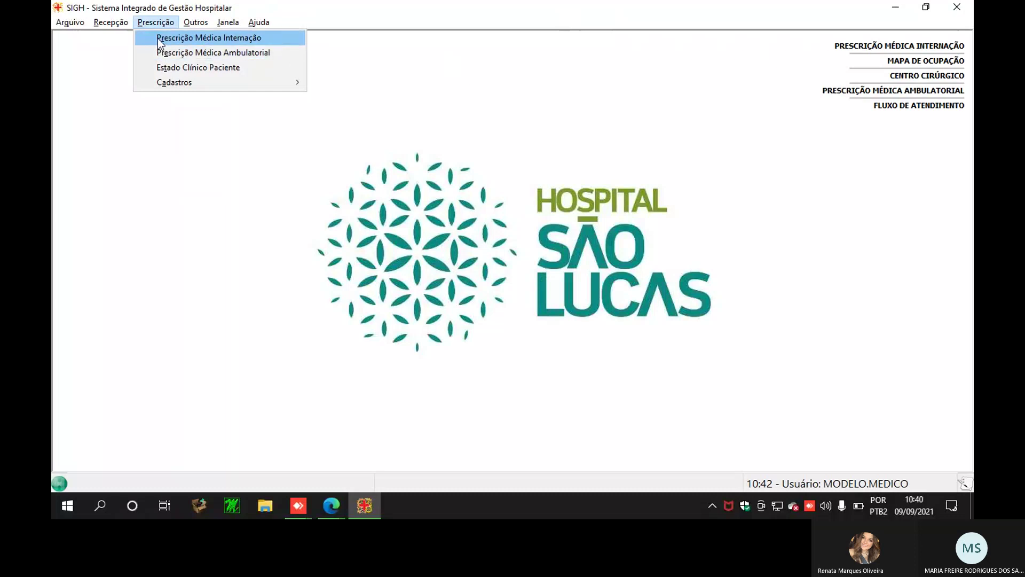
{"action": "left_click", "coordinate": [158, 38]}
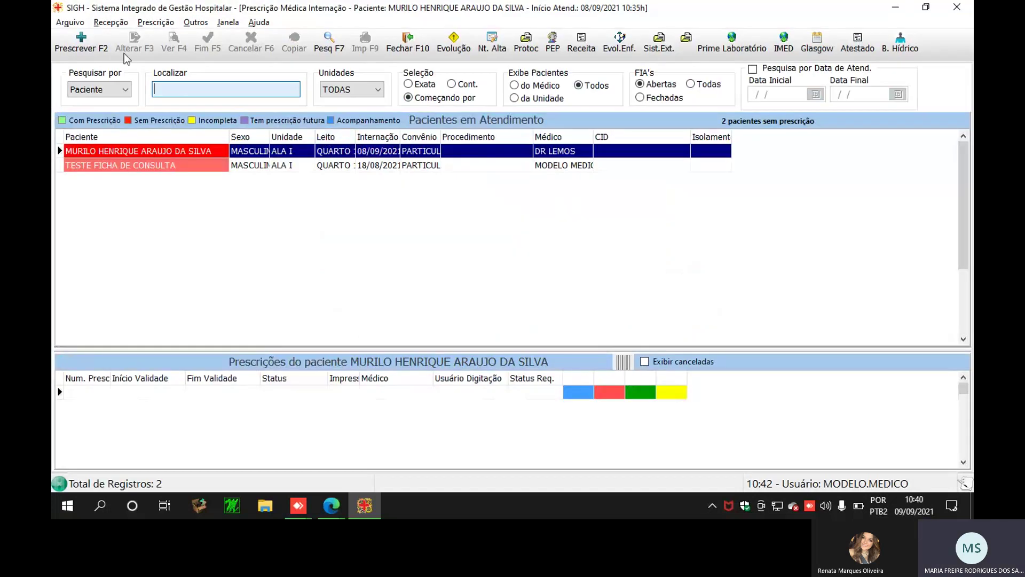
{"action": "left_click", "coordinate": [86, 44]}
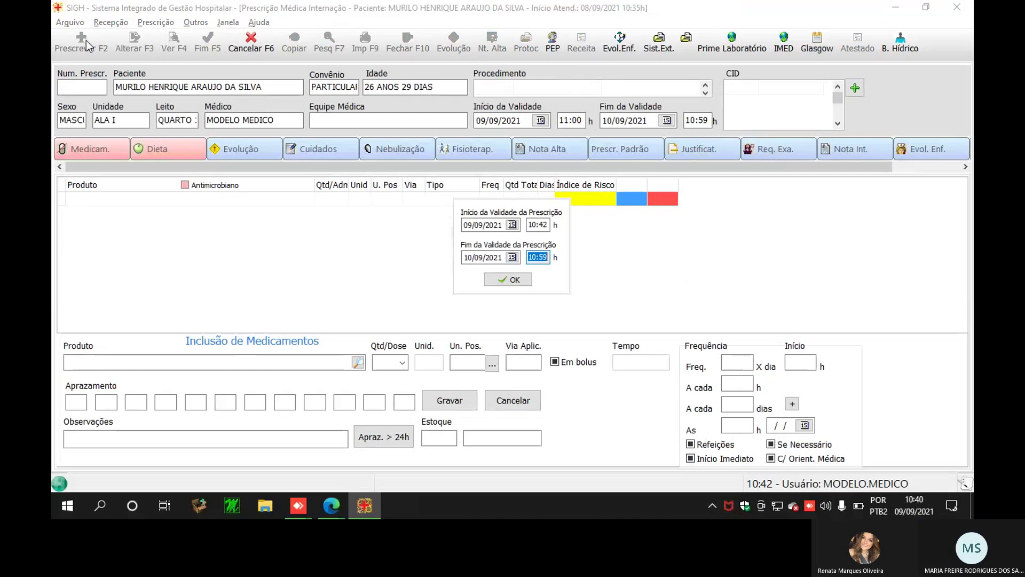
{"action": "left_click", "coordinate": [515, 282]}
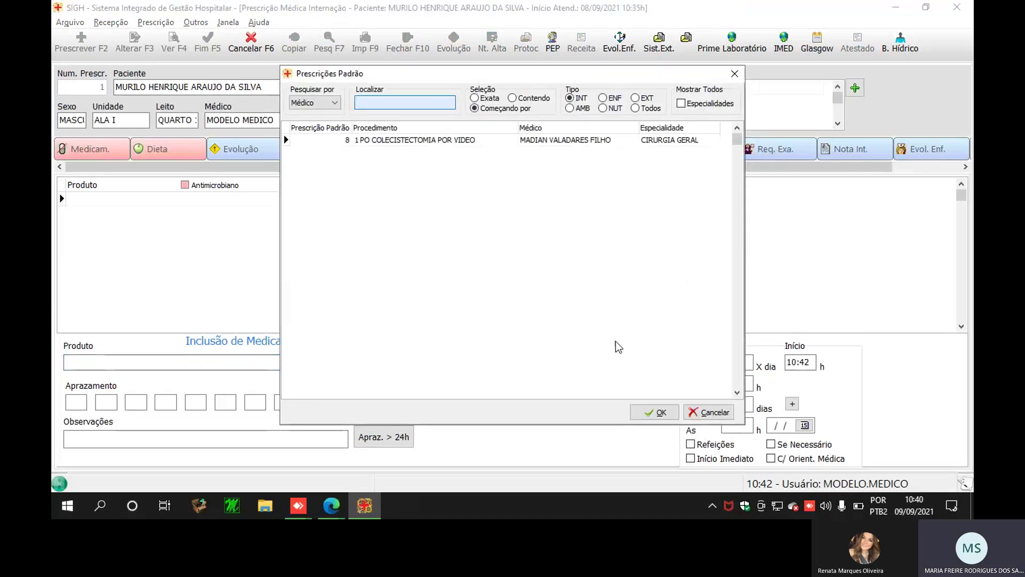
{"action": "left_click", "coordinate": [712, 413]}
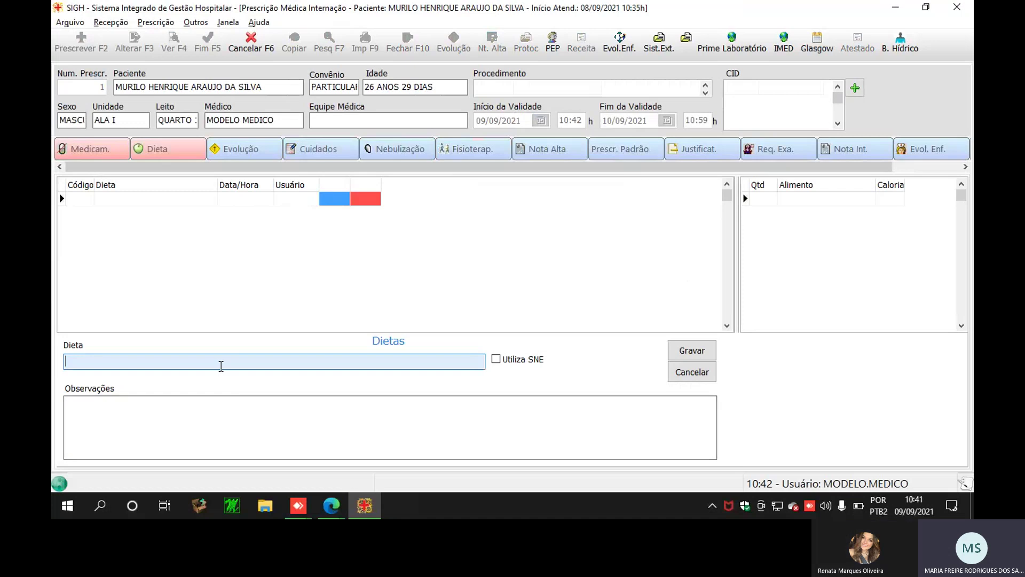
- Add DIETA BRANDA to the prescription's diet, save it, and switch to the prescription's medications
{"action": "type", "text": "B"}
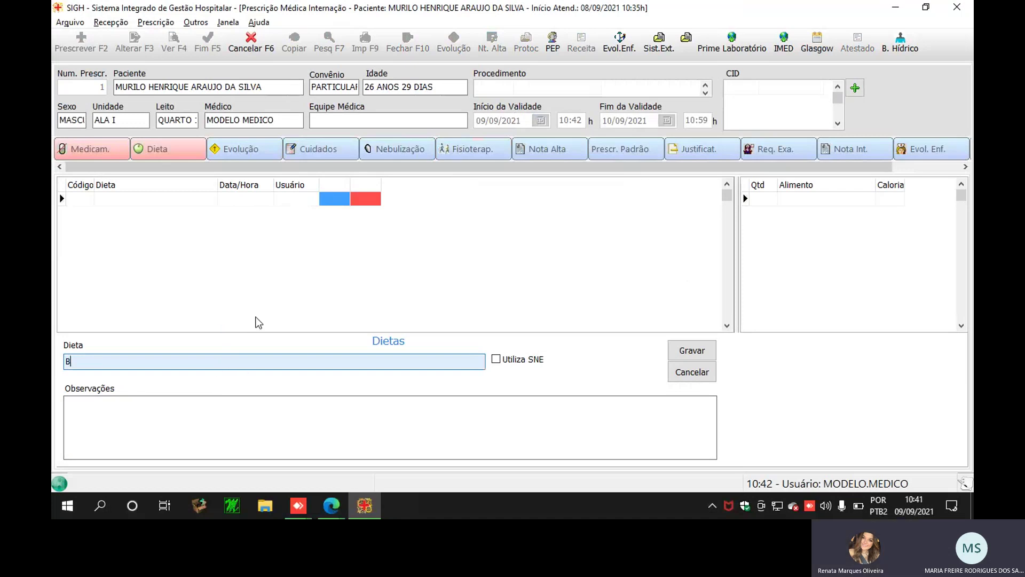
{"action": "key", "text": "BackSpace"}
{"action": "type", "text": "LIV"}
{"action": "key", "text": "Return"}
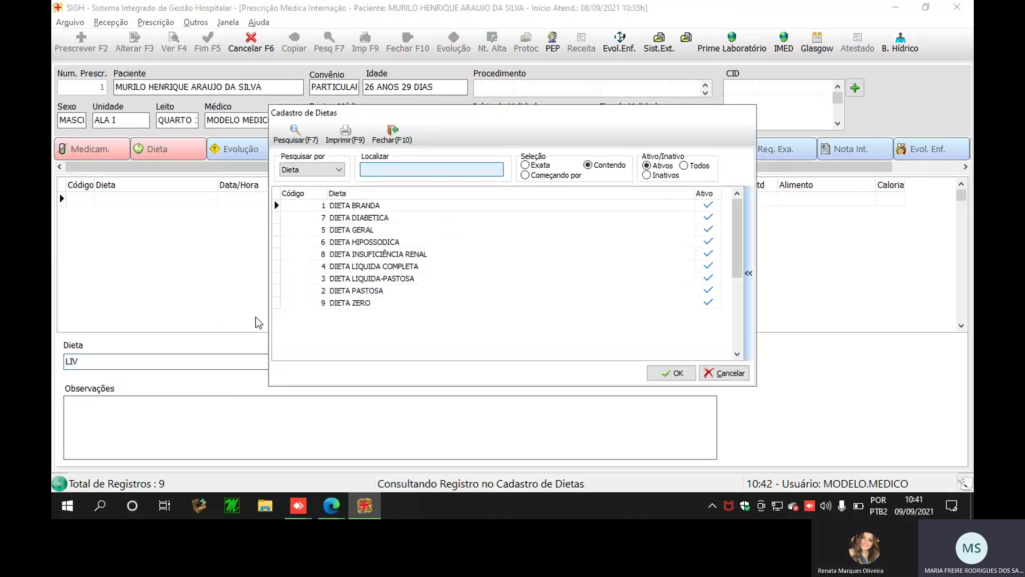
{"action": "double_click", "coordinate": [448, 207]}
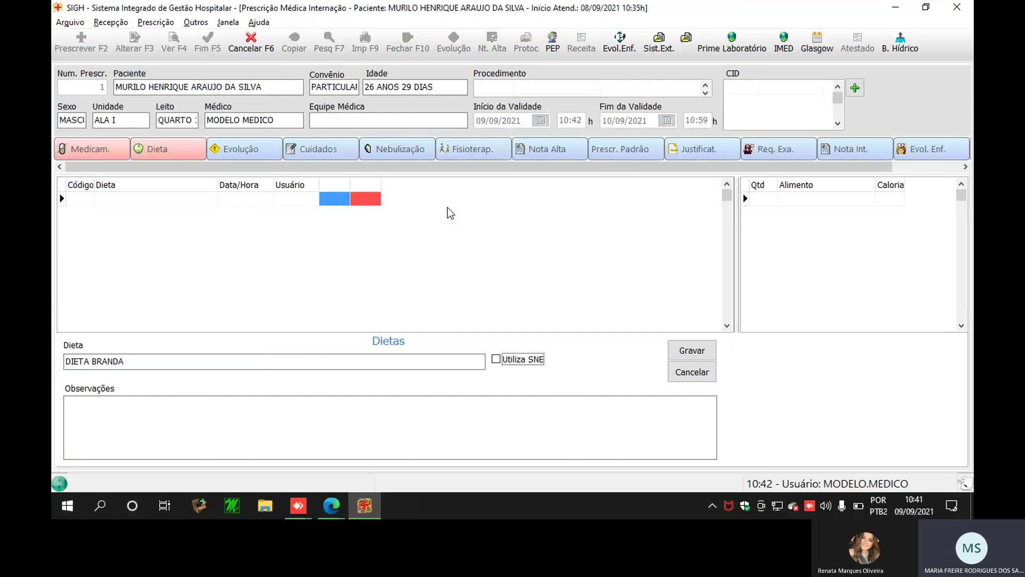
{"action": "left_click", "coordinate": [704, 353]}
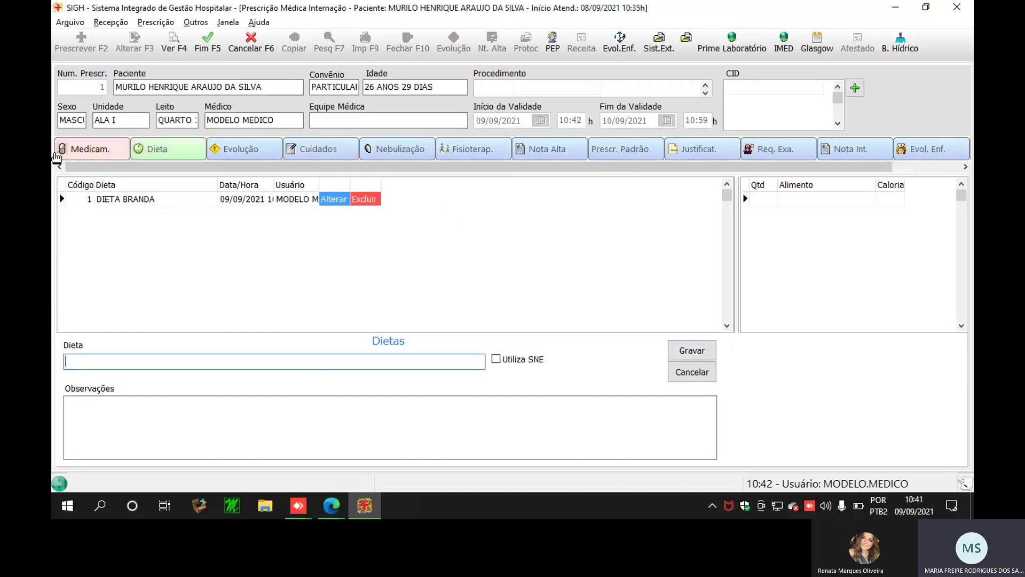
{"action": "mouse_move", "coordinate": [54, 160]}
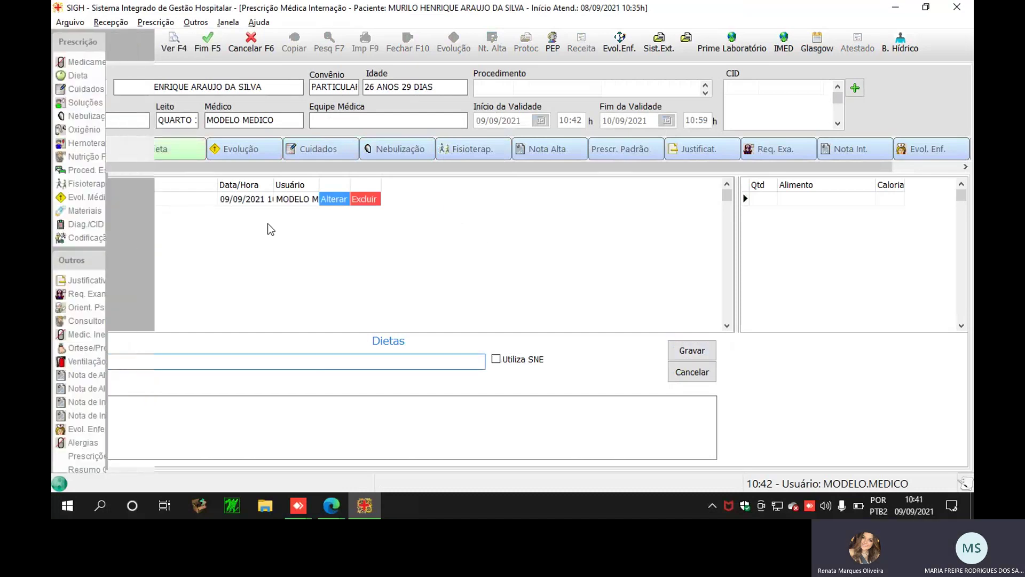
{"action": "left_click", "coordinate": [89, 150]}
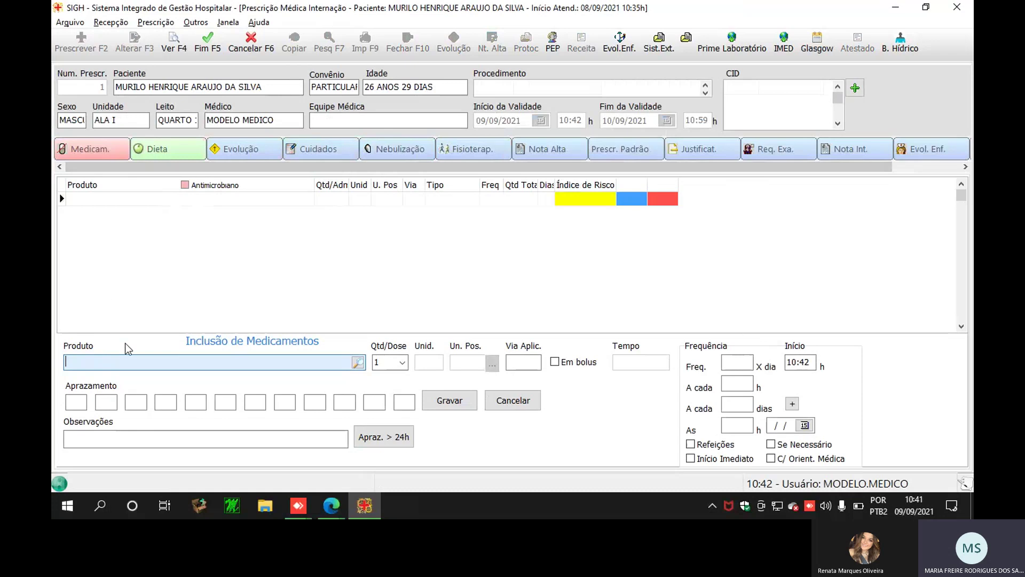
{"action": "type", "text": "SORO"}
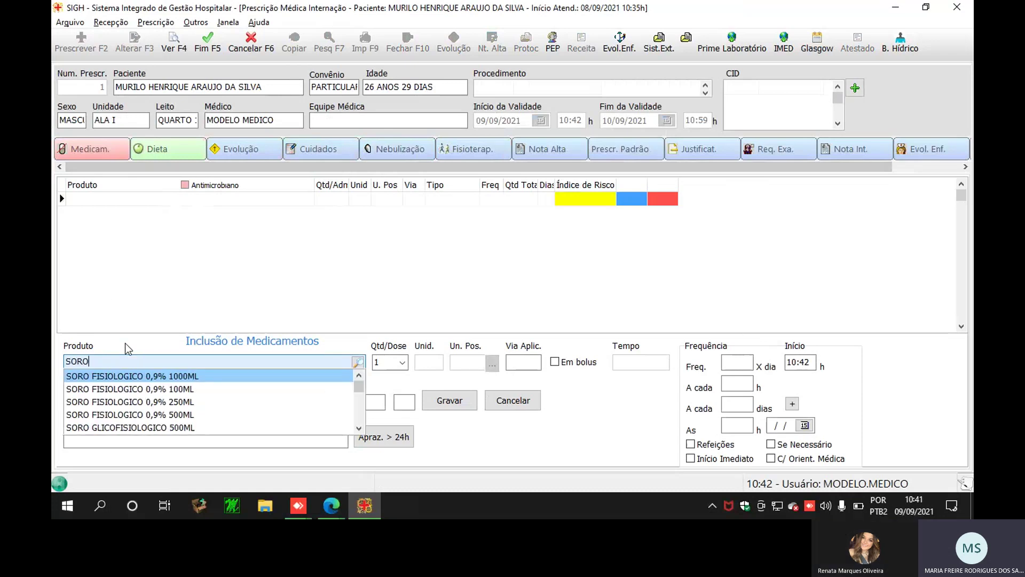
{"action": "key", "text": "BackSpace"}
{"action": "key", "text": "BackSpace"}
{"action": "key", "text": "BackSpace"}
{"action": "key", "text": "BackSpace"}
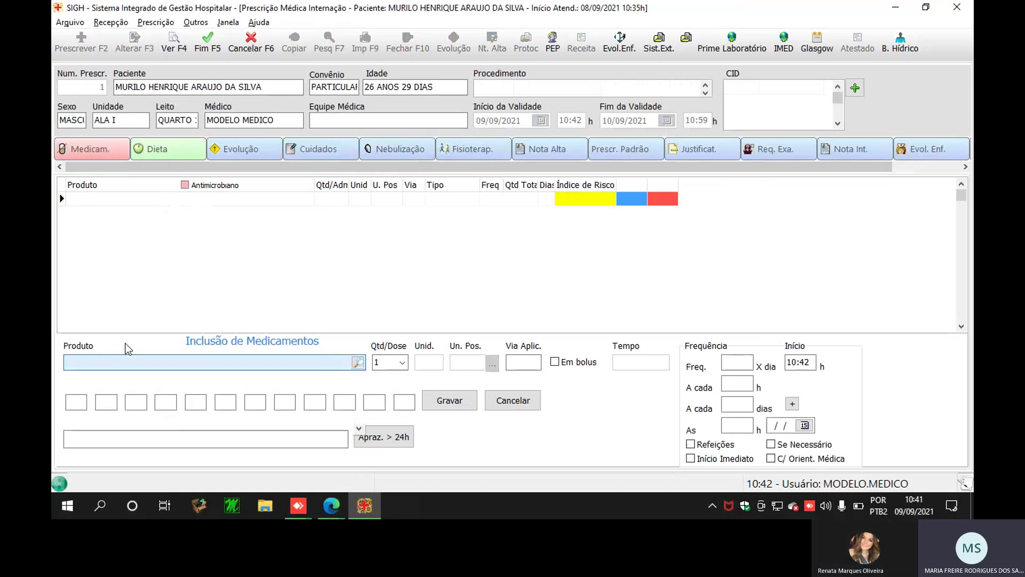
{"action": "key", "text": "BackSpace"}
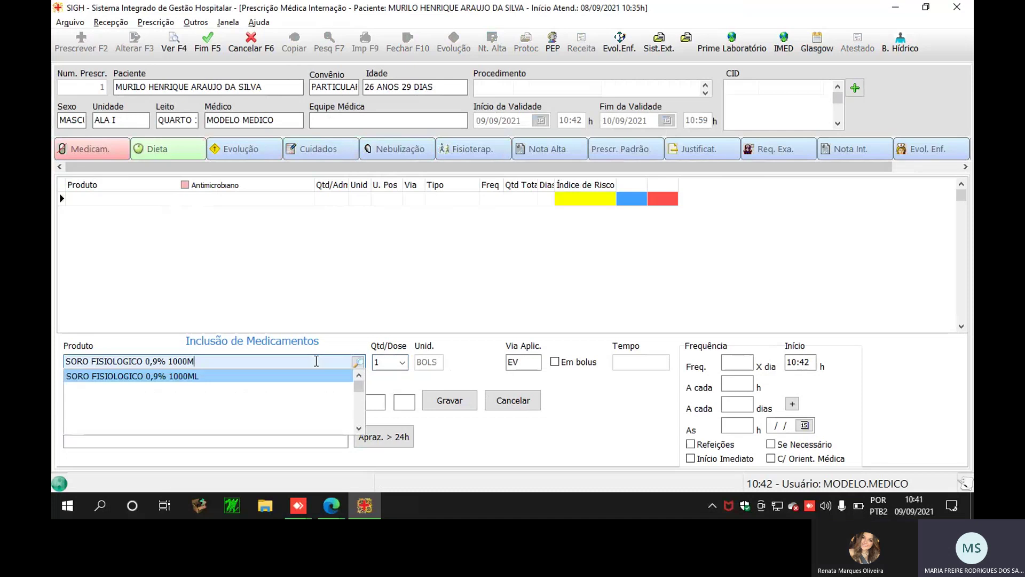
{"action": "key", "text": "BackSpace"}
{"action": "key", "text": "BackSpace"}
{"action": "key", "text": "BackSpace"}
{"action": "key", "text": "BackSpace"}
{"action": "key", "text": "BackSpace"}
{"action": "key", "text": "BackSpace"}
{"action": "key", "text": "BackSpace"}
{"action": "key", "text": "BackSpace"}
{"action": "key", "text": "BackSpace"}
{"action": "key", "text": "BackSpace"}
{"action": "key", "text": "BackSpace"}
{"action": "key", "text": "BackSpace"}
{"action": "key", "text": "BackSpace"}
{"action": "key", "text": "BackSpace"}
{"action": "key", "text": "BackSpace"}
{"action": "key", "text": "BackSpace"}
{"action": "key", "text": "BackSpace"}
{"action": "key", "text": "BackSpace"}
{"action": "key", "text": "BackSpace"}
{"action": "key", "text": "BackSpace"}
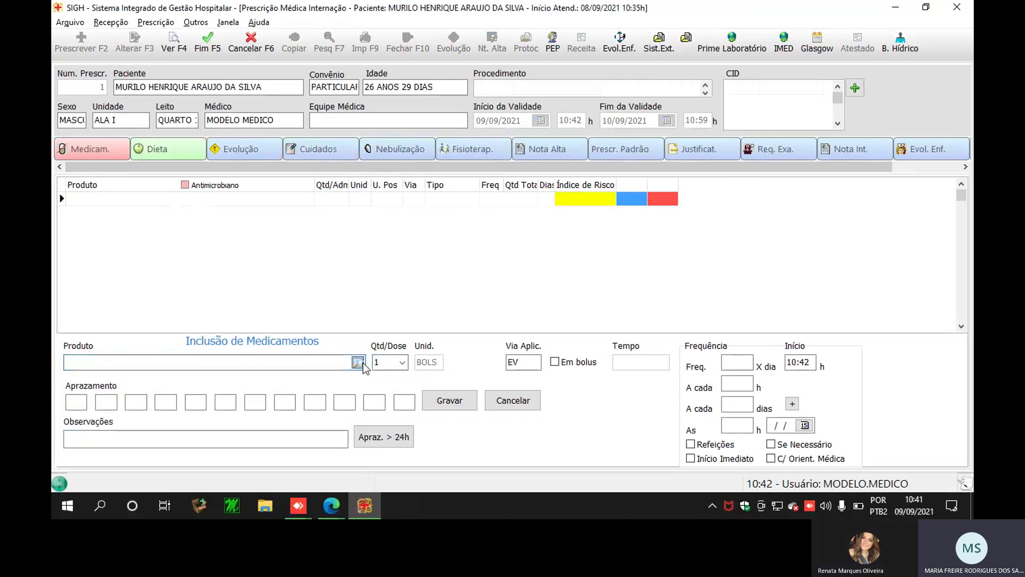
- Look up the medication by product code 178 and choose SORO GLICOSADO 5% 250ML for the prescription
{"action": "left_click", "coordinate": [363, 362]}
{"action": "left_click", "coordinate": [320, 134]}
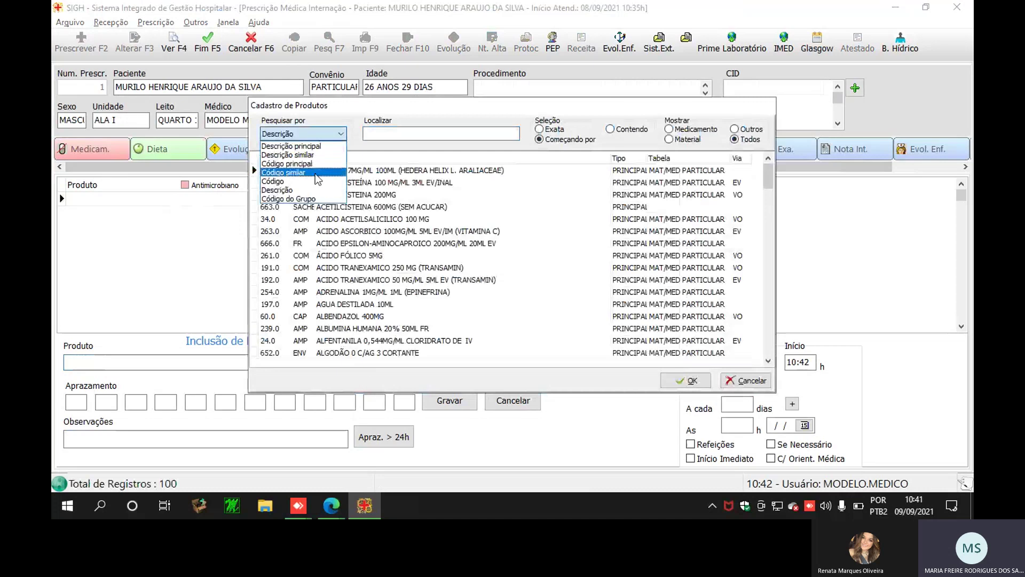
{"action": "left_click", "coordinate": [319, 182]}
{"action": "type", "text": "178"}
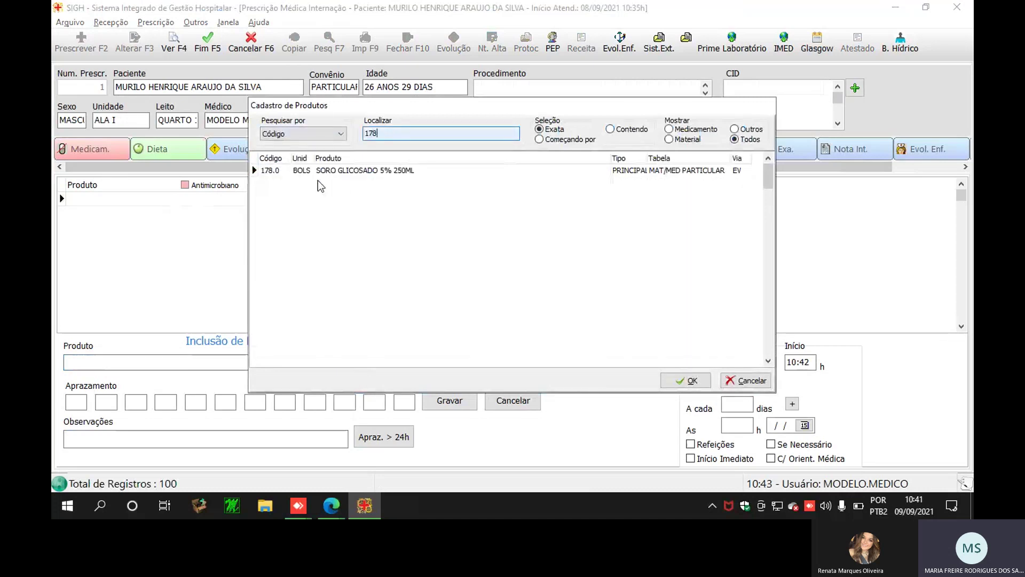
{"action": "left_click", "coordinate": [355, 171]}
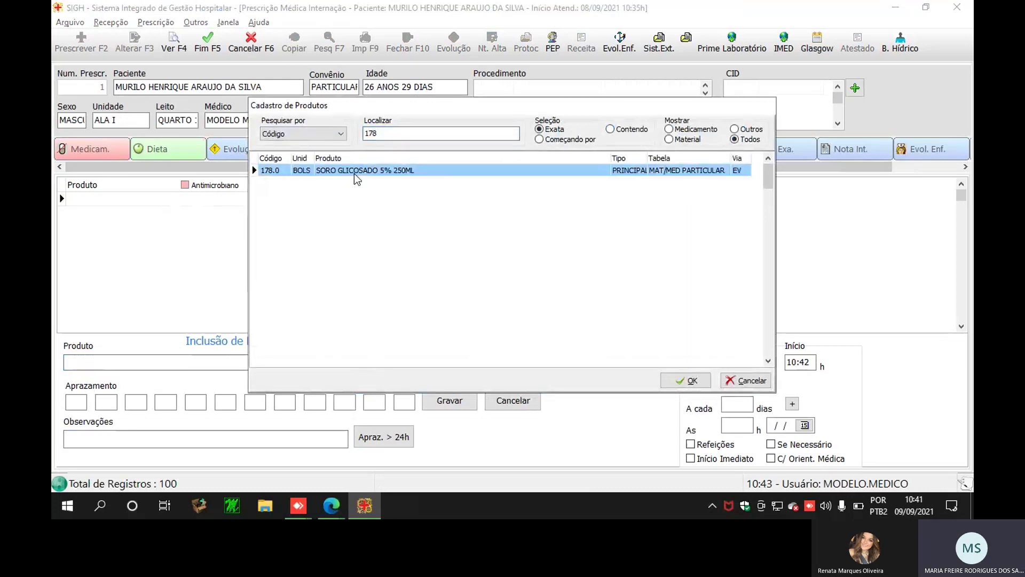
{"action": "double_click", "coordinate": [354, 174]}
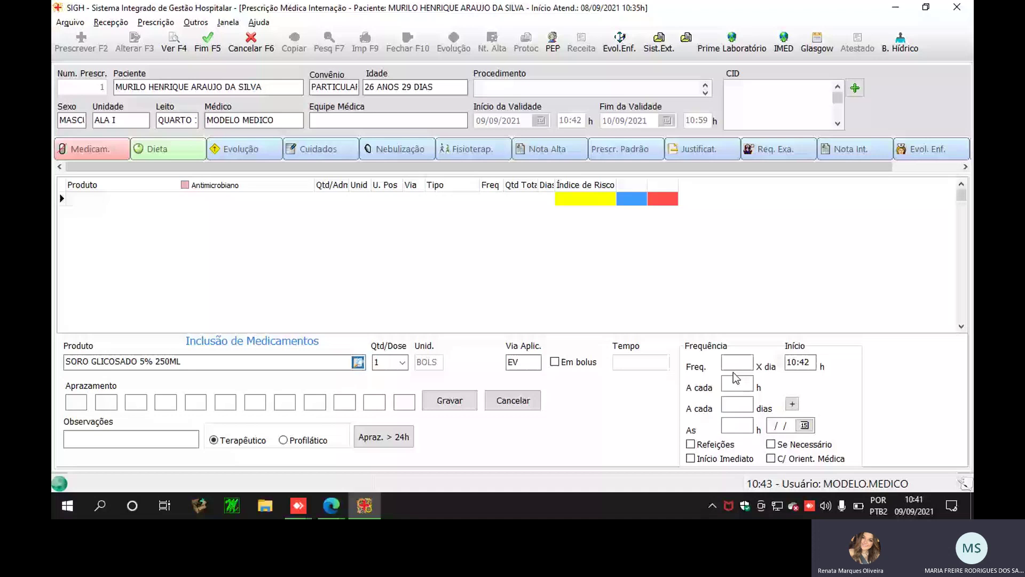
- Set the medication's frequency to 2 times a day, save it to the prescription, and select its row
{"action": "type", "text": "2"}
{"action": "key", "text": "Tab"}
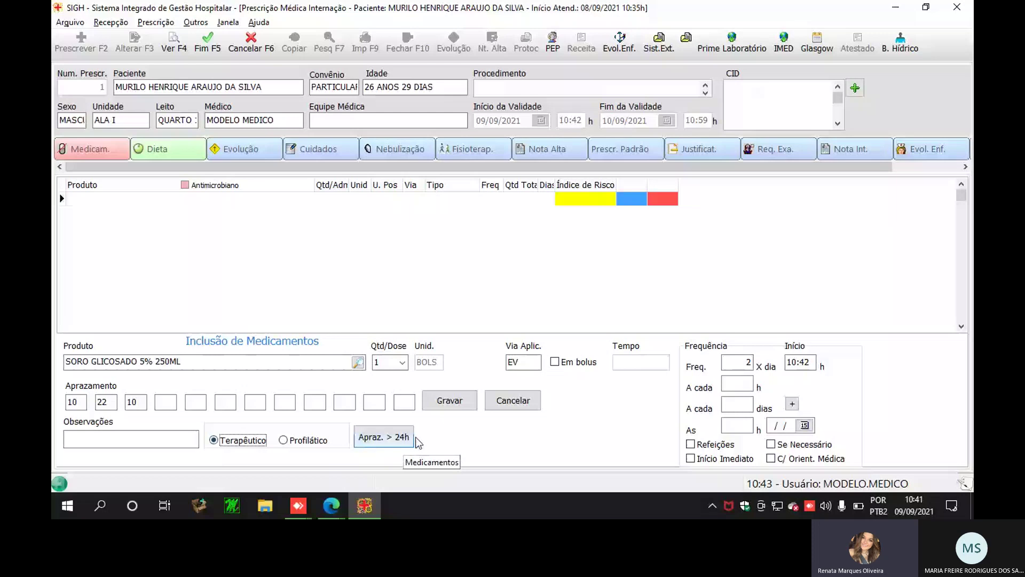
{"action": "left_click", "coordinate": [451, 401]}
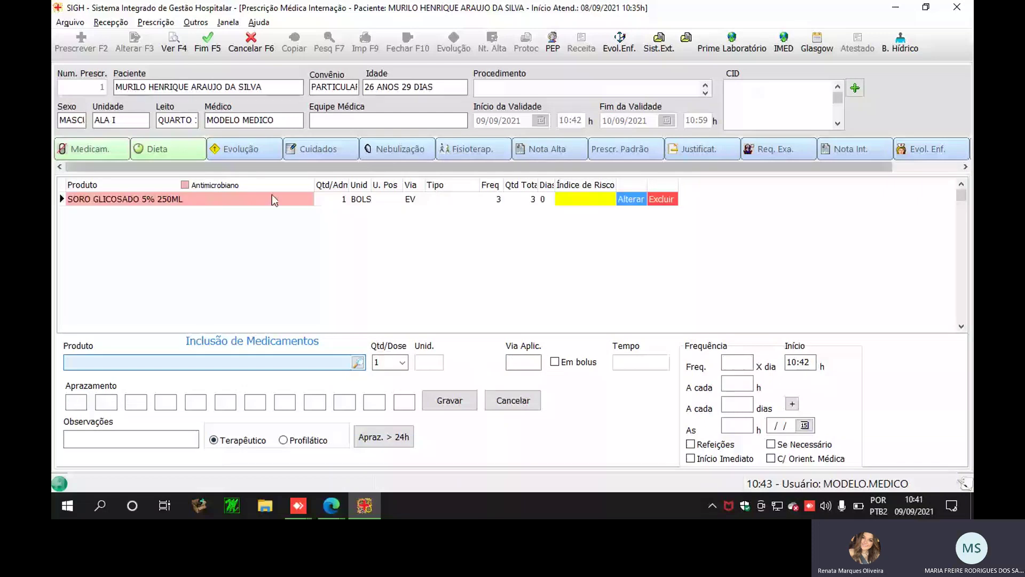
{"action": "left_click", "coordinate": [187, 199]}
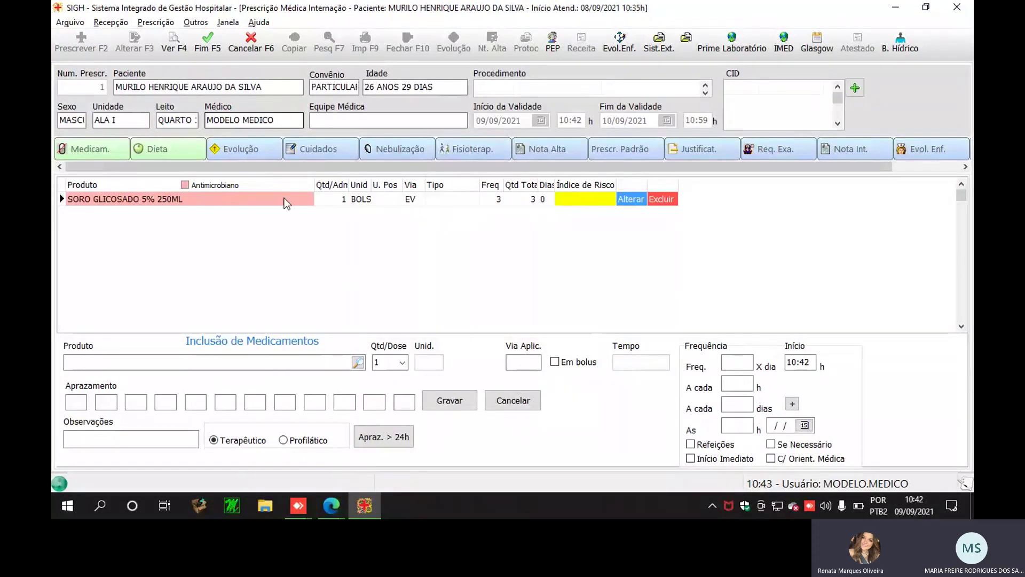
- Finalize the prescription and add TRATO URINÁRIO as the infection location in the CCIH justification form
{"action": "left_click", "coordinate": [208, 47]}
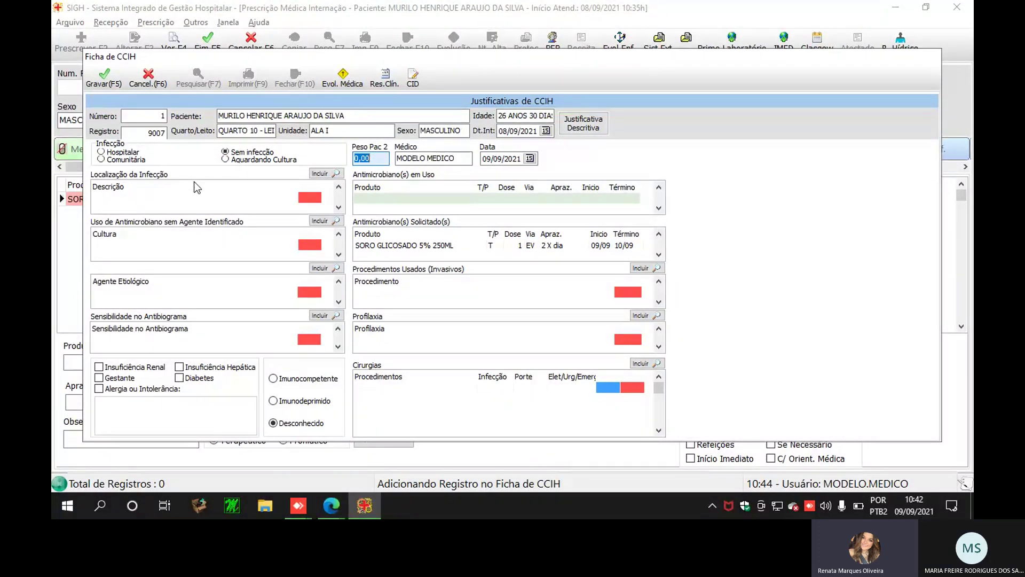
{"action": "left_click", "coordinate": [319, 173]}
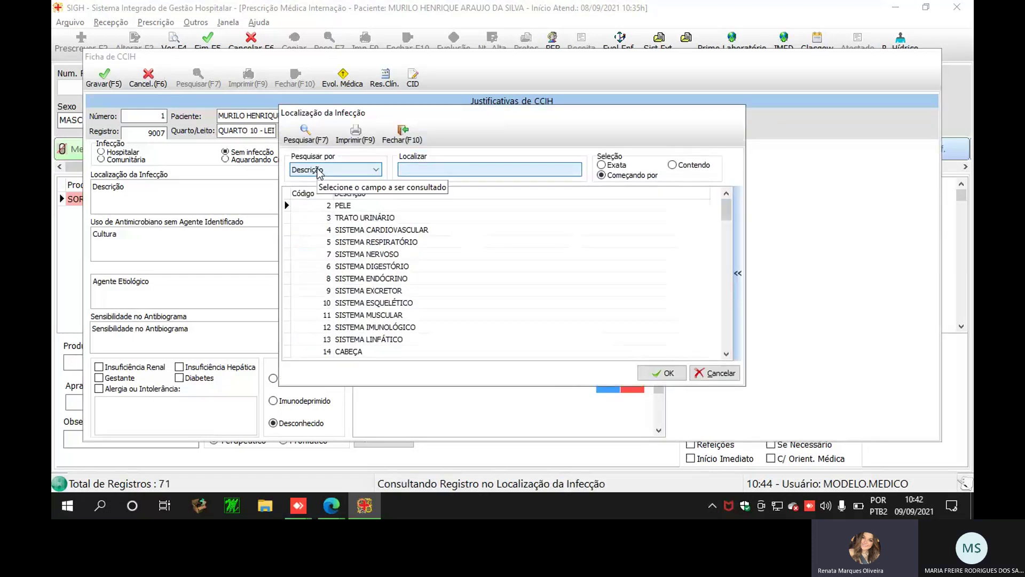
{"action": "left_click", "coordinate": [419, 241]}
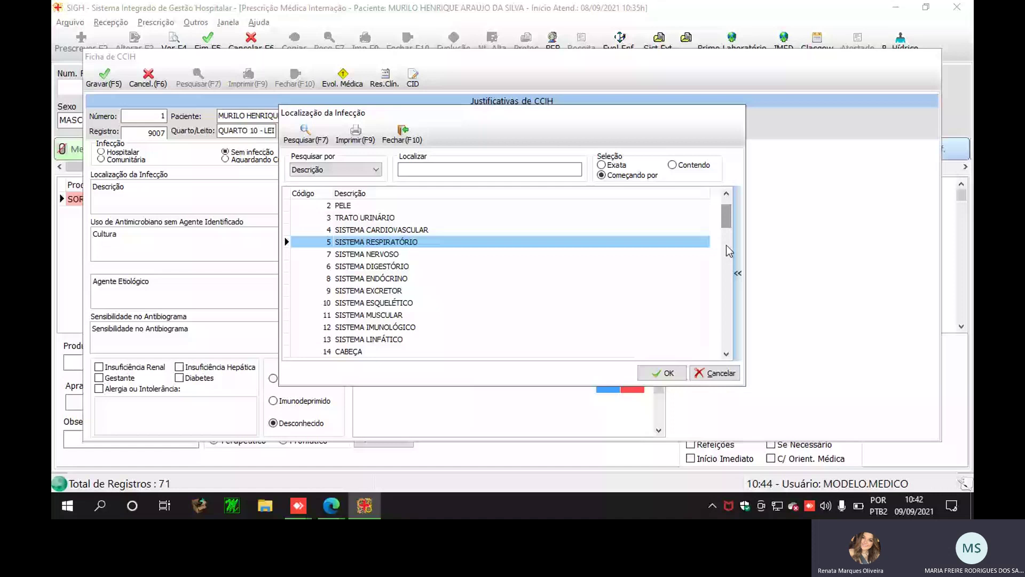
{"action": "double_click", "coordinate": [410, 217]}
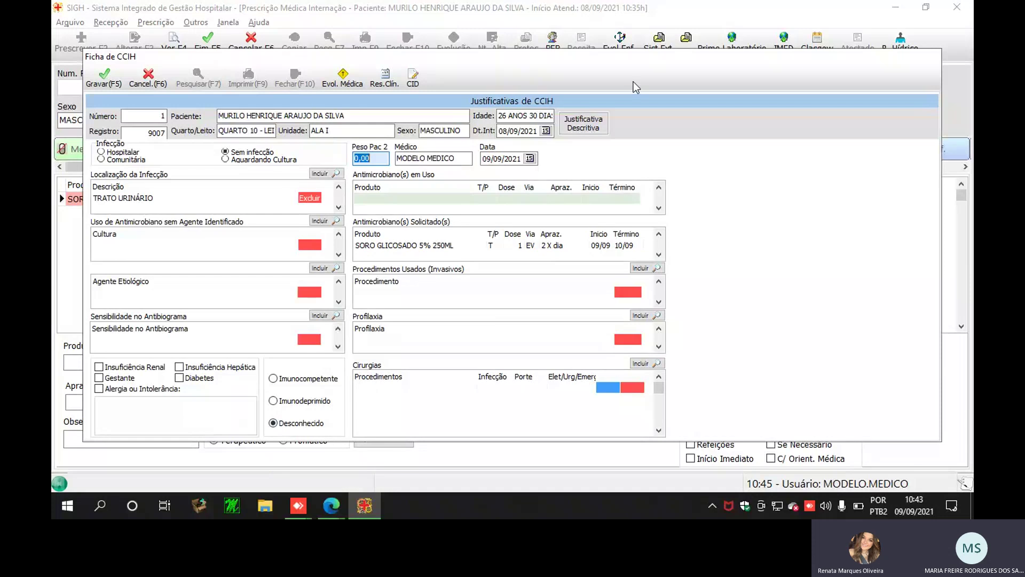
- Open the descriptive justification of the CCIH form and fill it with the standard text JUSTIFICATIVA PADRÃO TESTE CCIH
{"action": "left_click", "coordinate": [603, 124]}
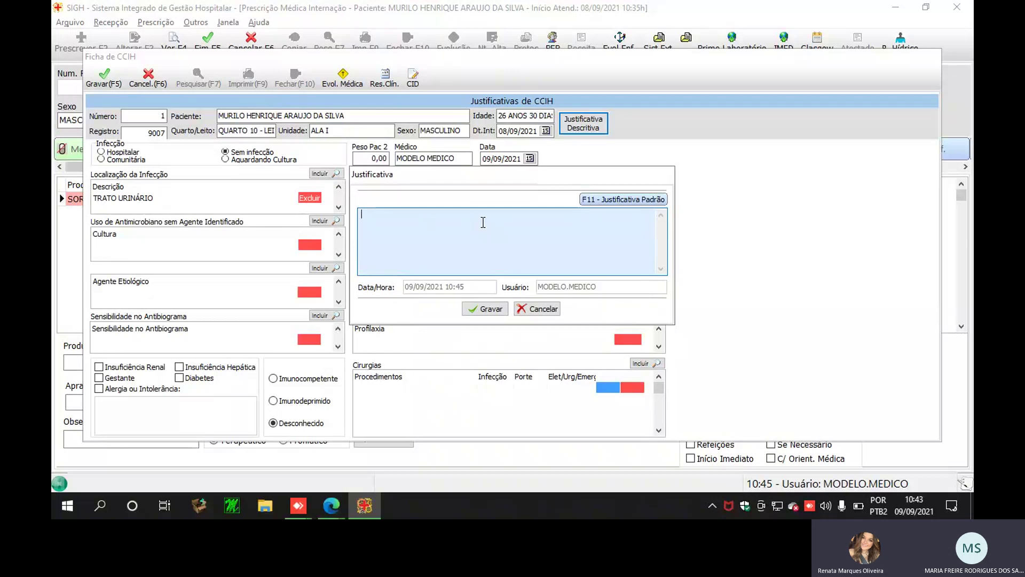
{"action": "type", "text": "djssbbdb"}
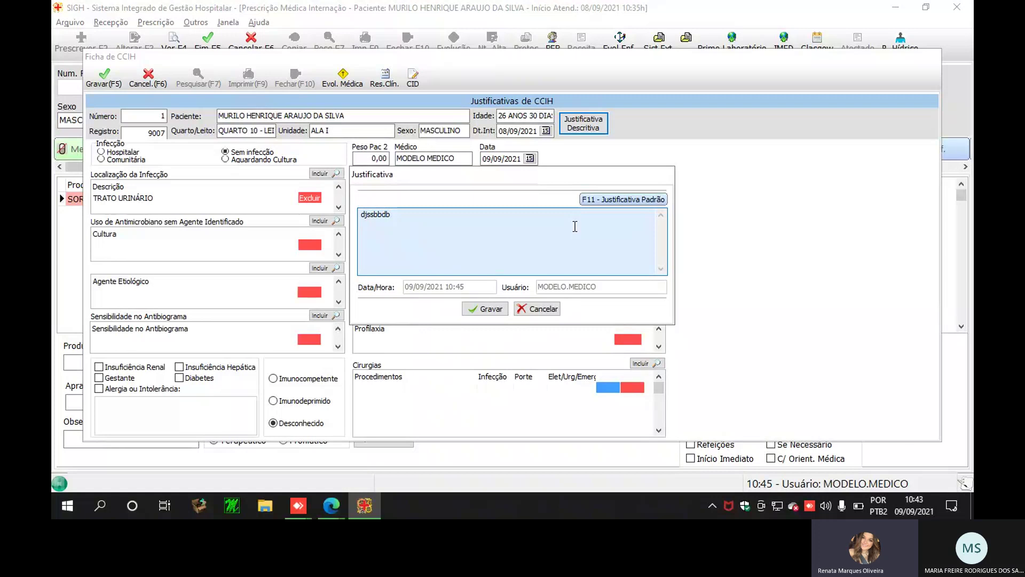
{"action": "left_click", "coordinate": [608, 204]}
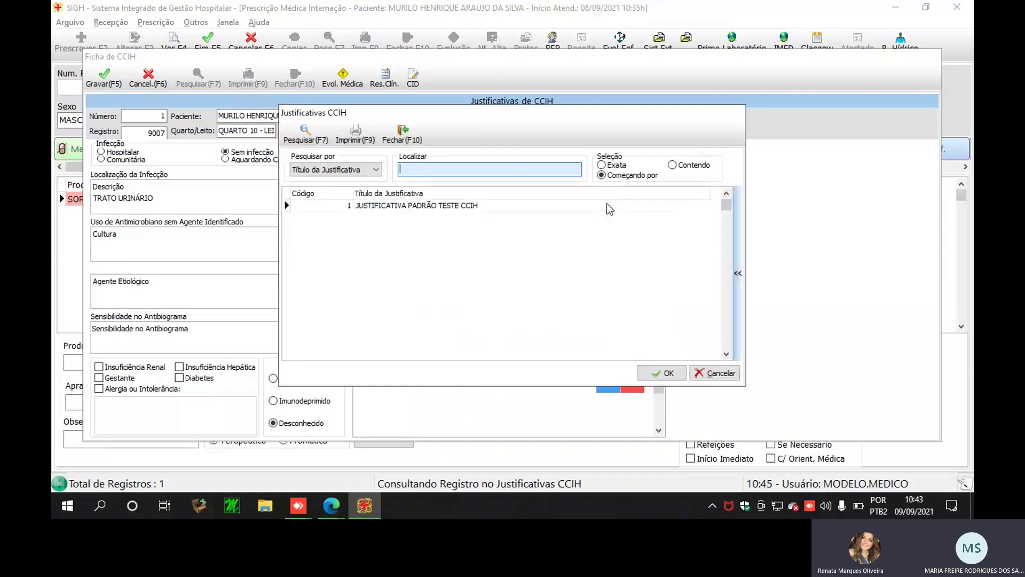
{"action": "left_click", "coordinate": [423, 207]}
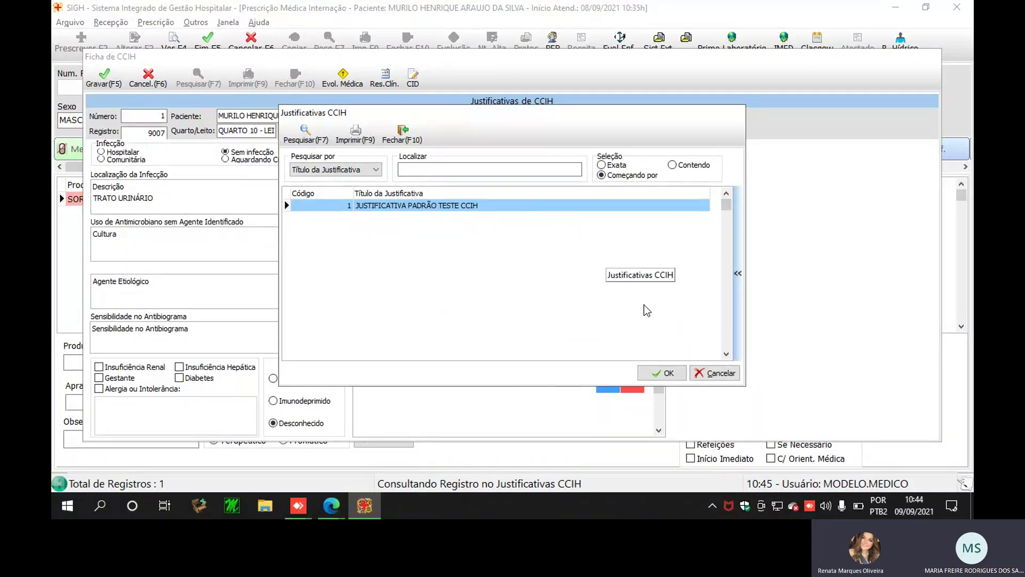
{"action": "left_click", "coordinate": [662, 373]}
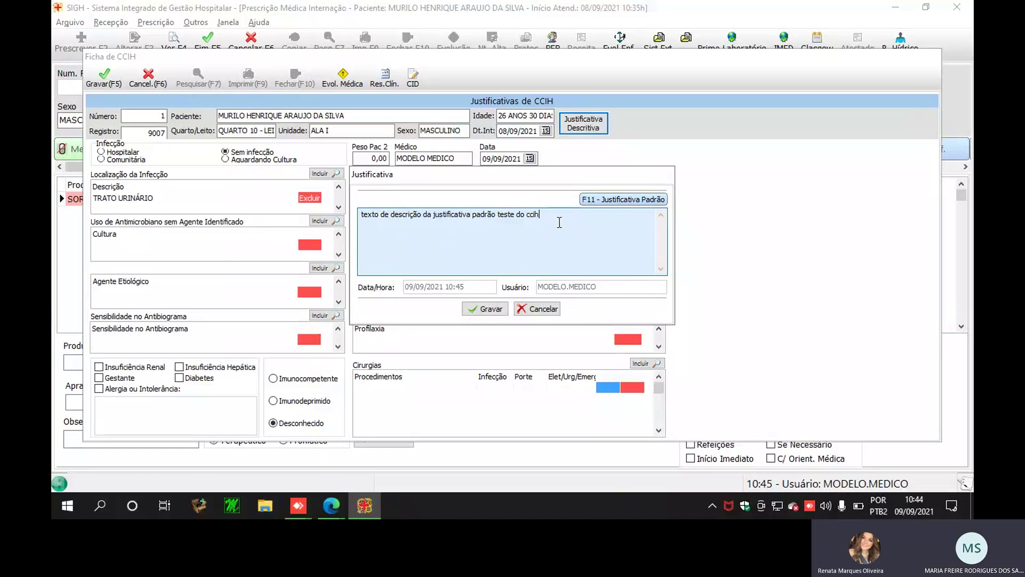
- Cut the inserted justification text back to "texto de" and reposition the justification window over the form
{"action": "type", "text": "djdn"}
{"action": "key", "text": "BackSpace"}
{"action": "key", "text": "BackSpace"}
{"action": "key", "text": "BackSpace"}
{"action": "key", "text": "BackSpace"}
{"action": "key", "text": "BackSpace"}
{"action": "key", "text": "BackSpace"}
{"action": "key", "text": "BackSpace"}
{"action": "key", "text": "BackSpace"}
{"action": "key", "text": "BackSpace"}
{"action": "key", "text": "BackSpace"}
{"action": "key", "text": "BackSpace"}
{"action": "key", "text": "BackSpace"}
{"action": "key", "text": "BackSpace"}
{"action": "key", "text": "BackSpace"}
{"action": "key", "text": "BackSpace"}
{"action": "key", "text": "BackSpace"}
{"action": "key", "text": "BackSpace"}
{"action": "key", "text": "BackSpace"}
{"action": "key", "text": "BackSpace"}
{"action": "key", "text": "BackSpace"}
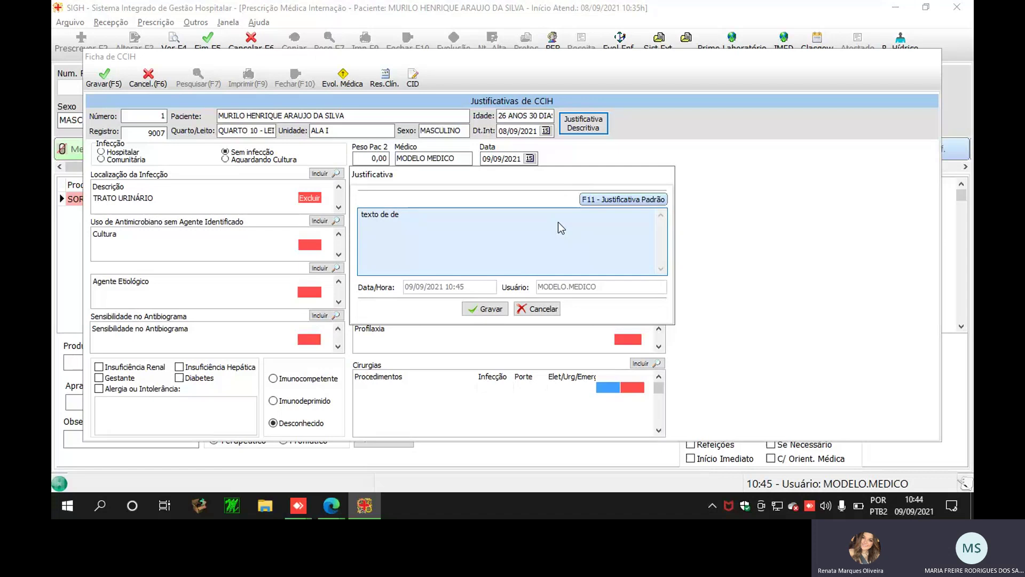
{"action": "key", "text": "BackSpace"}
{"action": "key", "text": "BackSpace"}
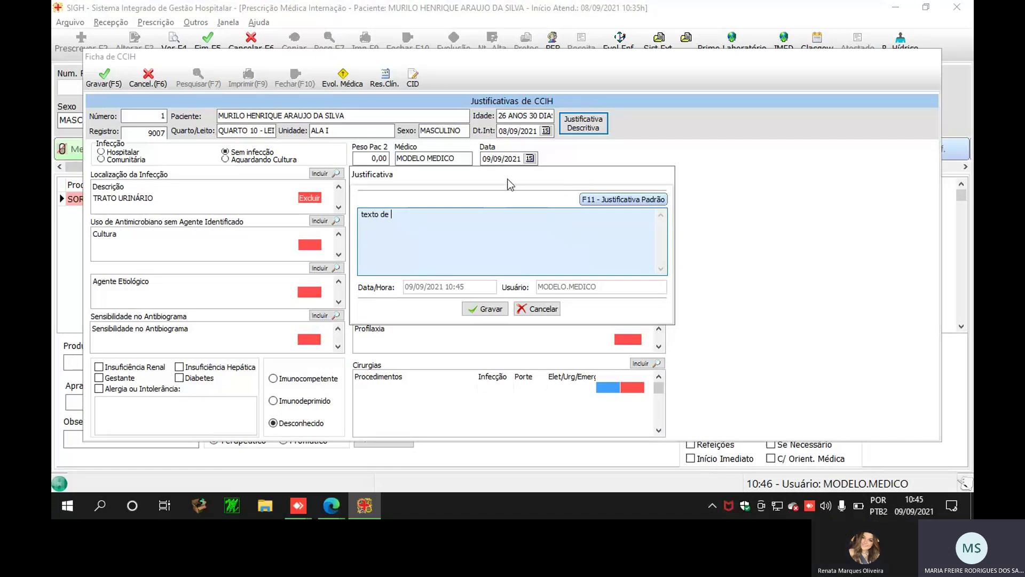
{"action": "left_click_drag", "start_coordinate": [516, 188], "coordinate": [699, 146]}
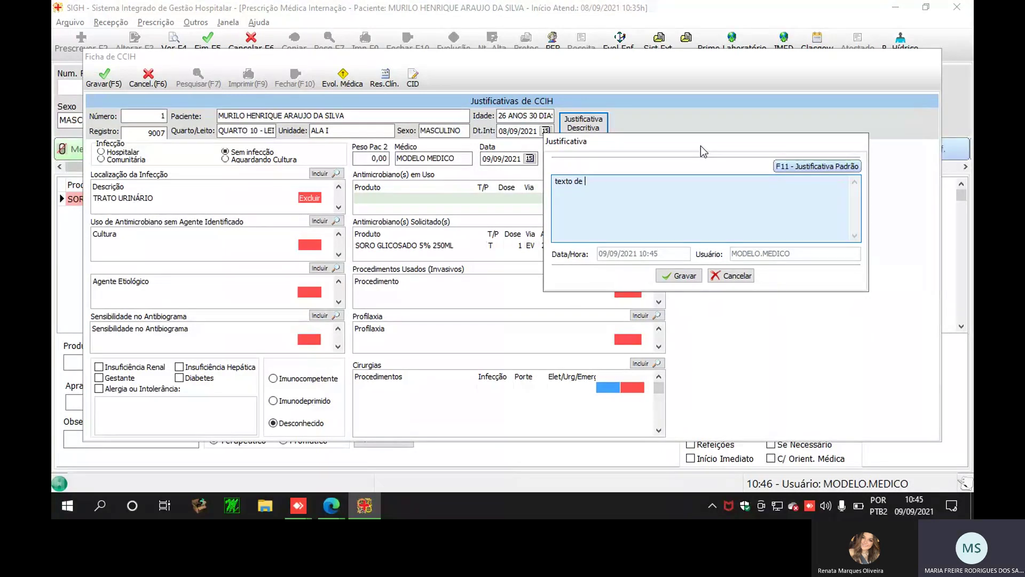
{"action": "left_click_drag", "start_coordinate": [700, 146], "coordinate": [465, 166]}
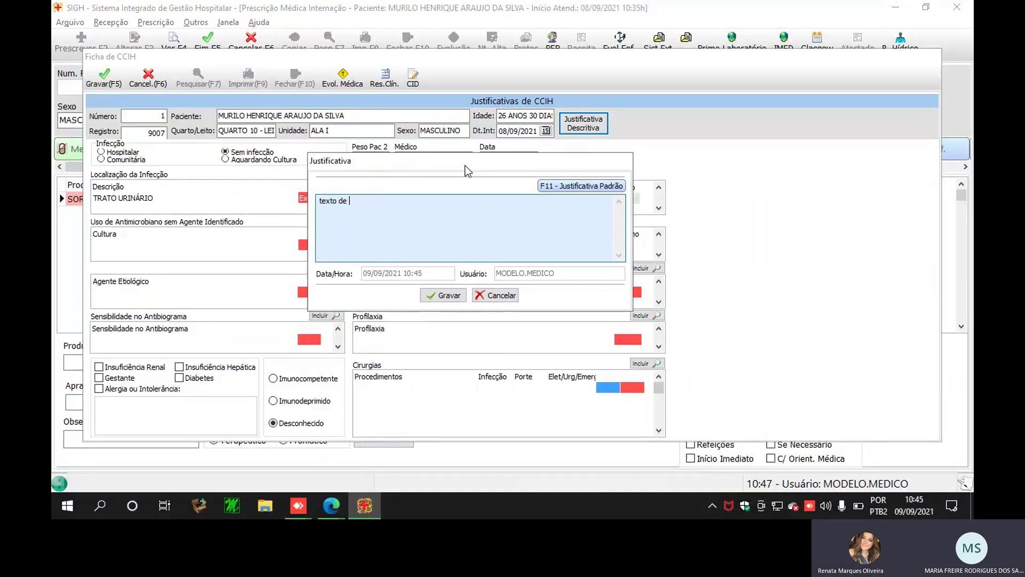
- Reload JUSTIFICATIVA PADRÃO TESTE CCIH and replace its text with "Localização da infec; mortivo; anamnese;"
{"action": "left_click", "coordinate": [585, 187]}
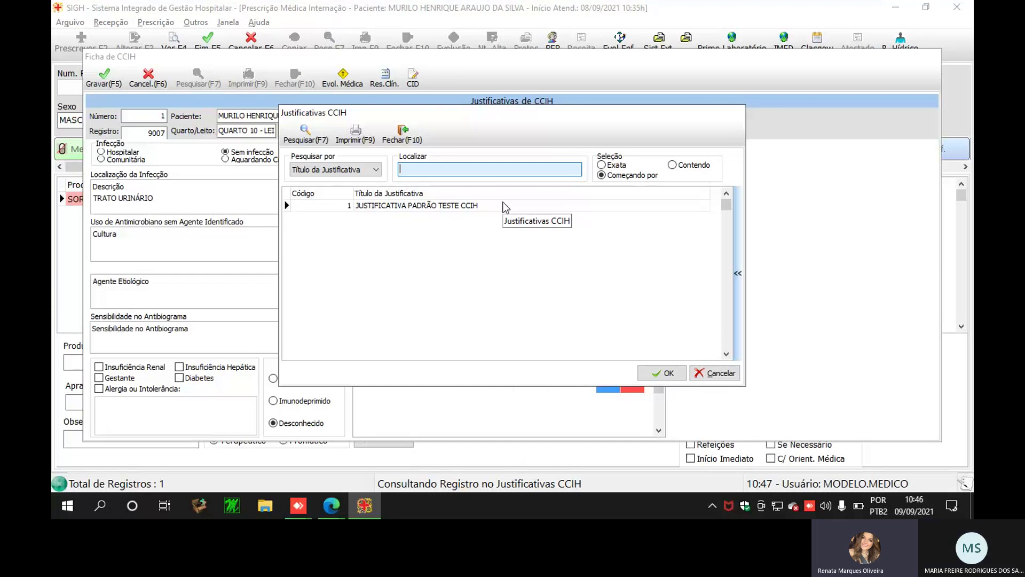
{"action": "double_click", "coordinate": [506, 205]}
{"action": "type", "text": "Localização da"}
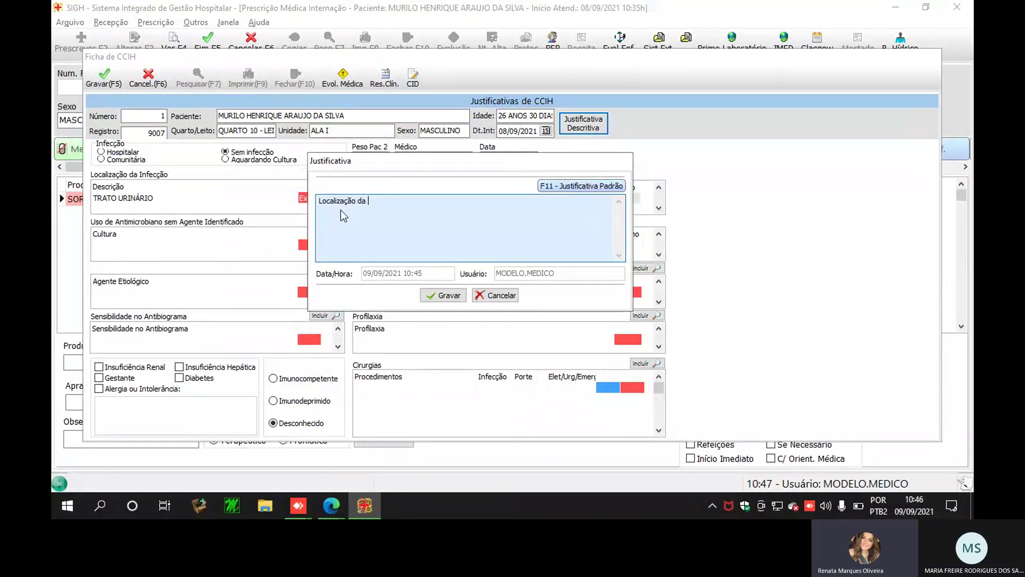
{"action": "type", "text": " infec:"}
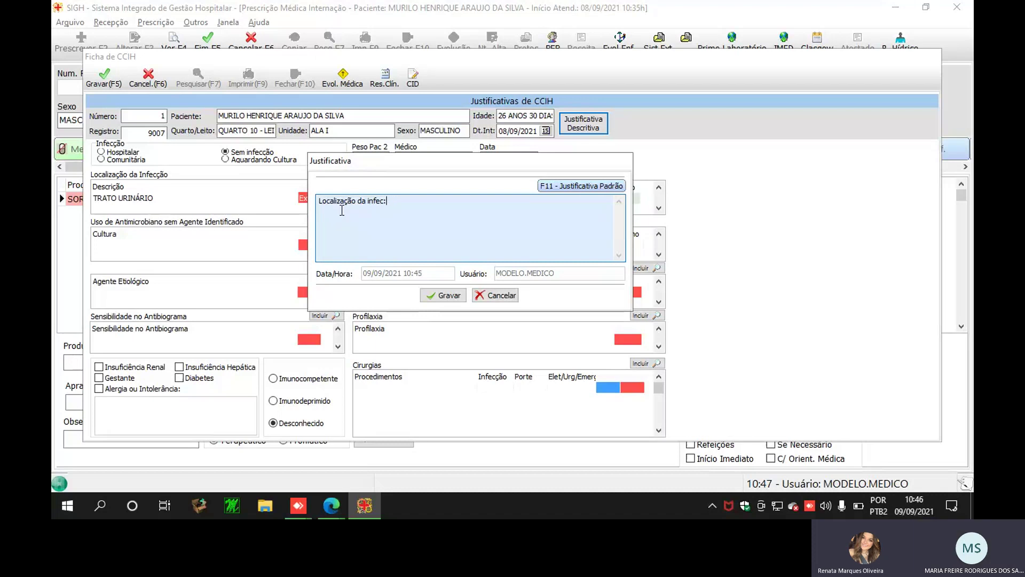
{"action": "double_click", "coordinate": [342, 211]}
{"action": "left_click", "coordinate": [400, 203]}
{"action": "key", "text": "BackSpace"}
{"action": "type", "text": "; mortivo"}
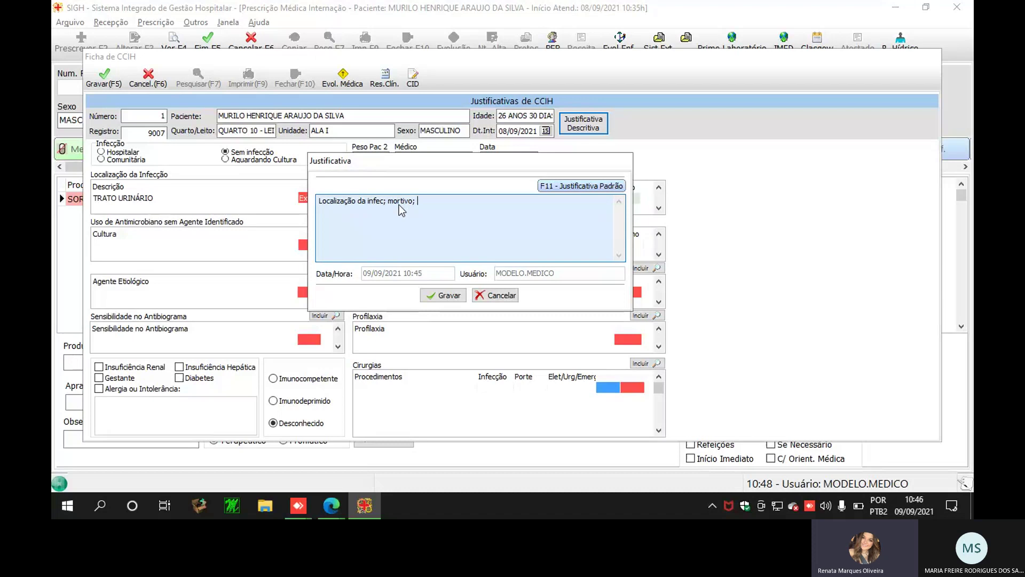
{"action": "type", "text": "namne"}
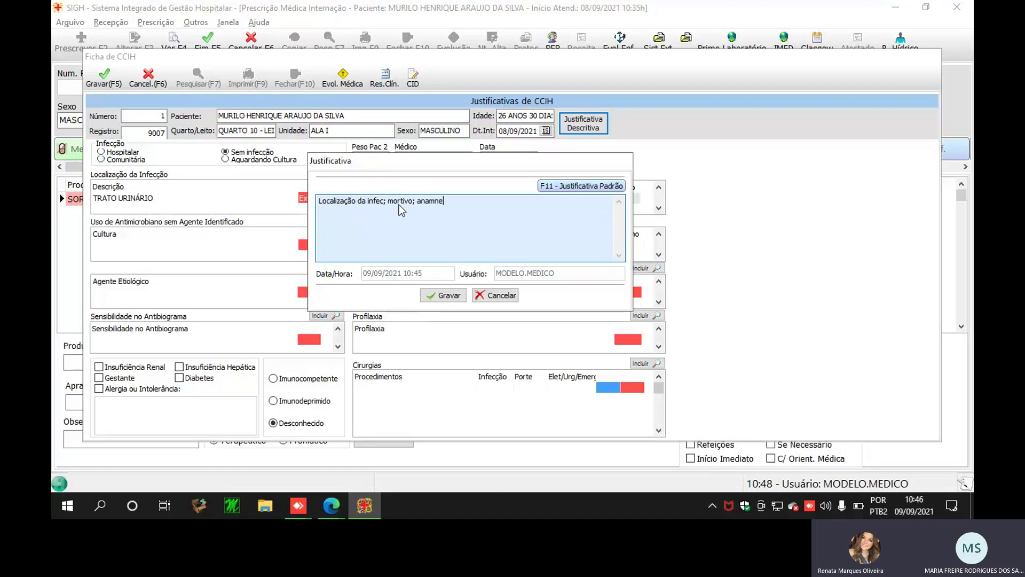
{"action": "type", "text": "se;"}
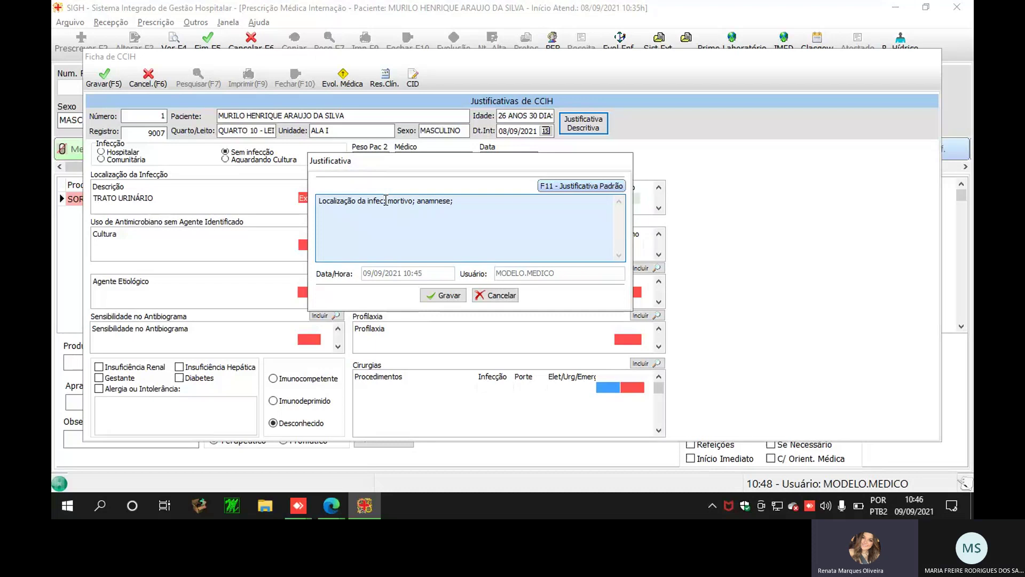
- Complete the justification with "trato urinario" as location, "não se adapta a outra med." as reason and "infecção urinaria" as anamnesis, and save it
{"action": "left_click", "coordinate": [386, 200]}
{"action": "type", "text": "trato urinario ;"}
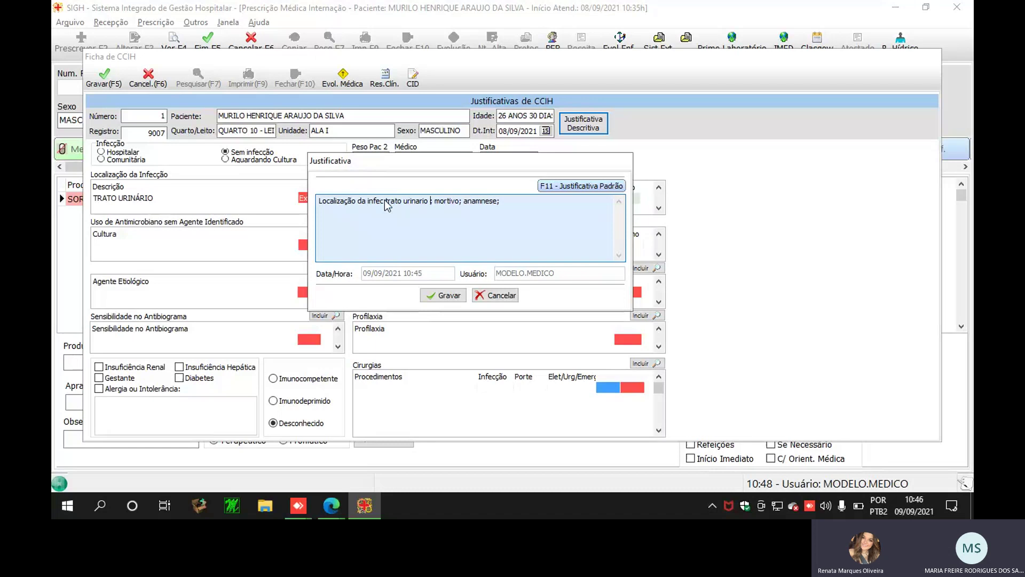
{"action": "left_click", "coordinate": [460, 199]}
{"action": "type", "text": "não se ada"}
{"action": "type", "text": "pta "}
{"action": "type", "text": "a outra med"}
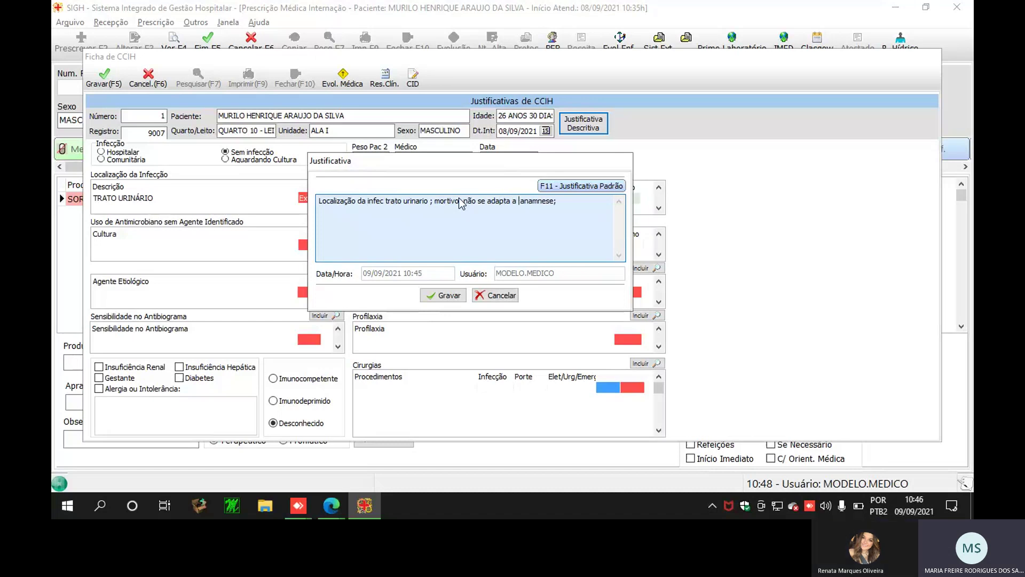
{"action": "type", "text": ".  anamnese; infecção ur"}
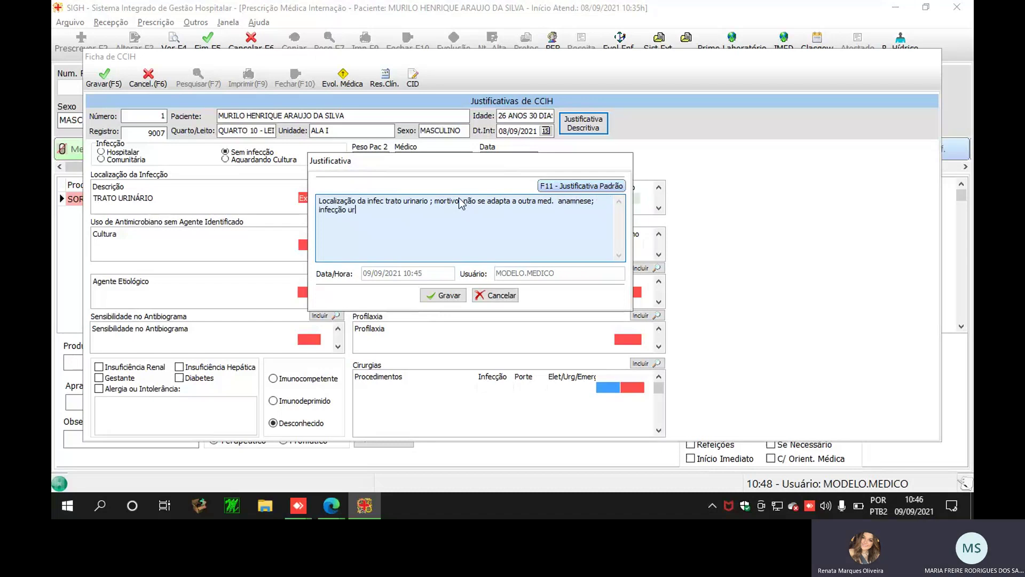
{"action": "type", "text": "inaria"}
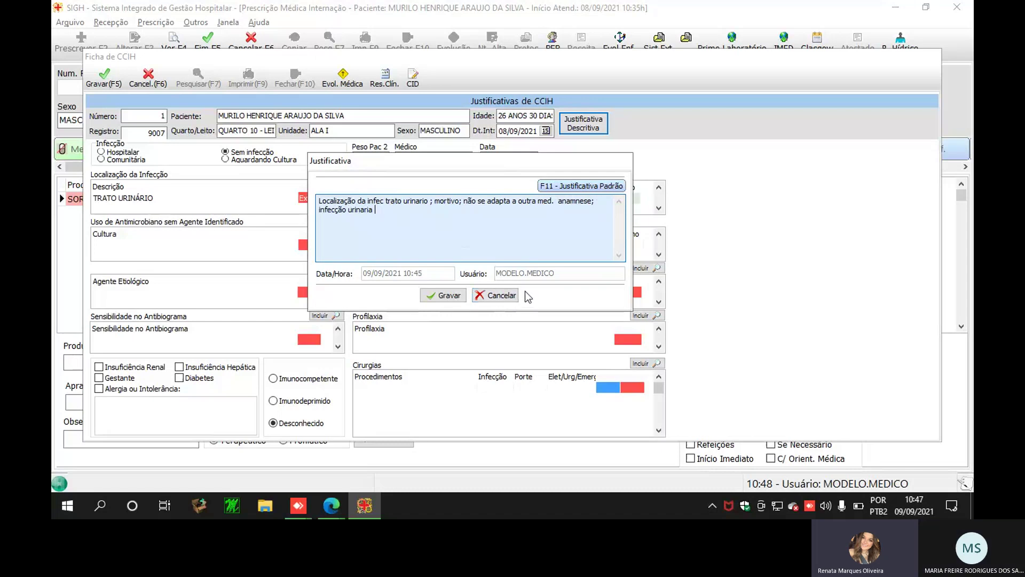
{"action": "left_click", "coordinate": [448, 296]}
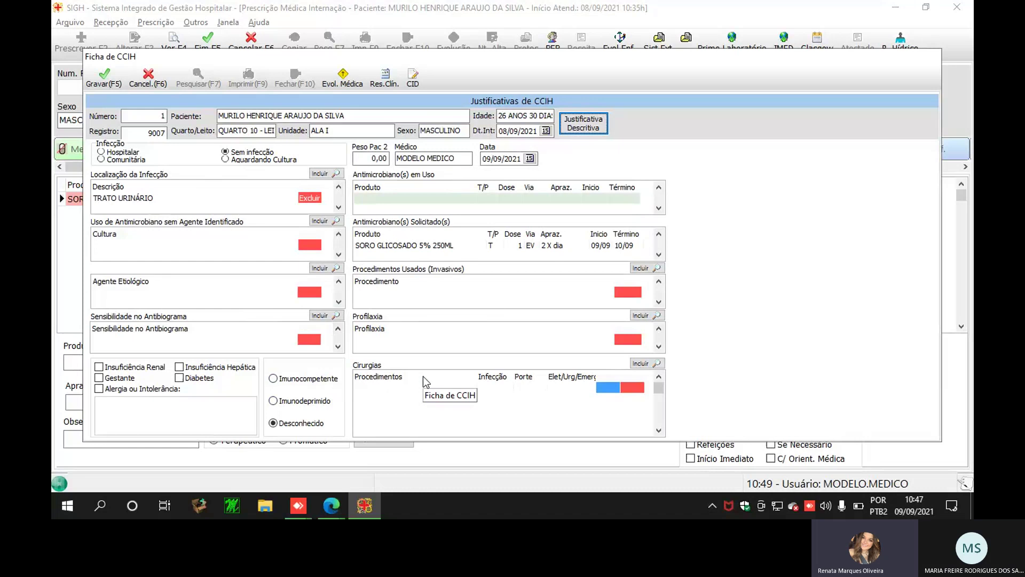
- Submit the CCIH form and assign CID A022, INFECÇÕES LOCALIZADAS POR SALMONELA
{"action": "left_click", "coordinate": [112, 86]}
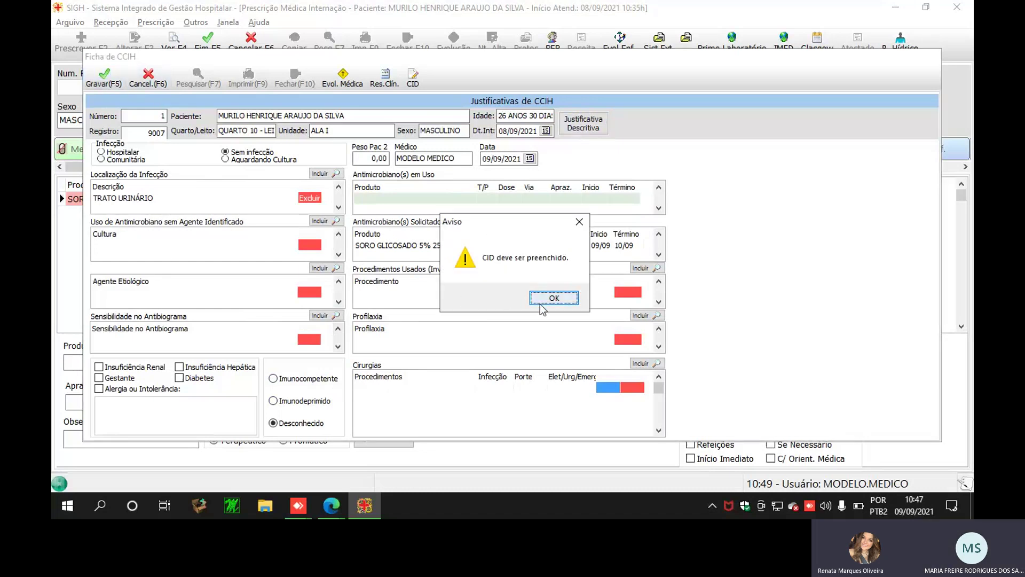
{"action": "left_click", "coordinate": [545, 301]}
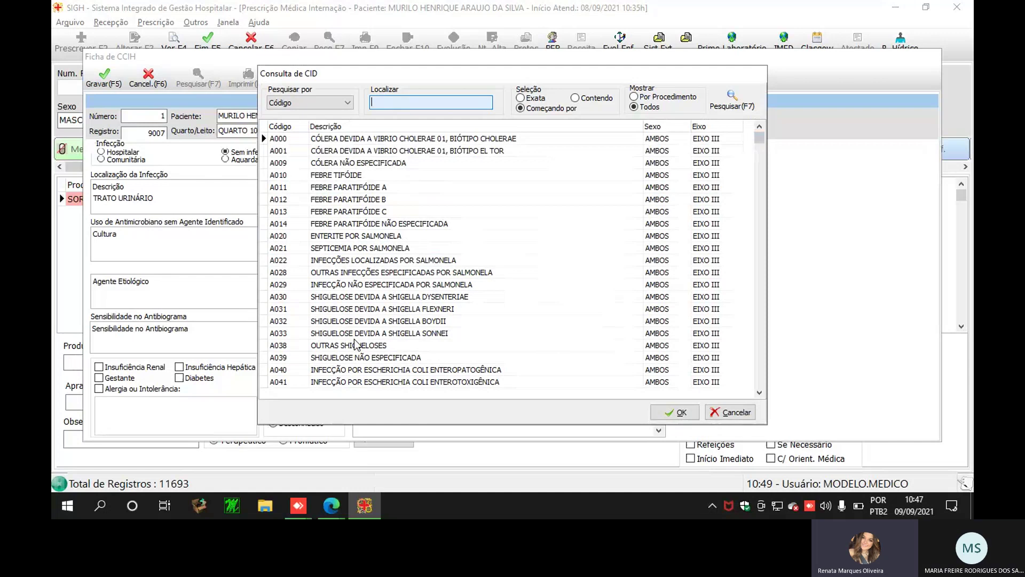
{"action": "scroll", "coordinate": [357, 344], "scroll_direction": "down", "scroll_amount": 5}
{"action": "left_click", "coordinate": [404, 202]}
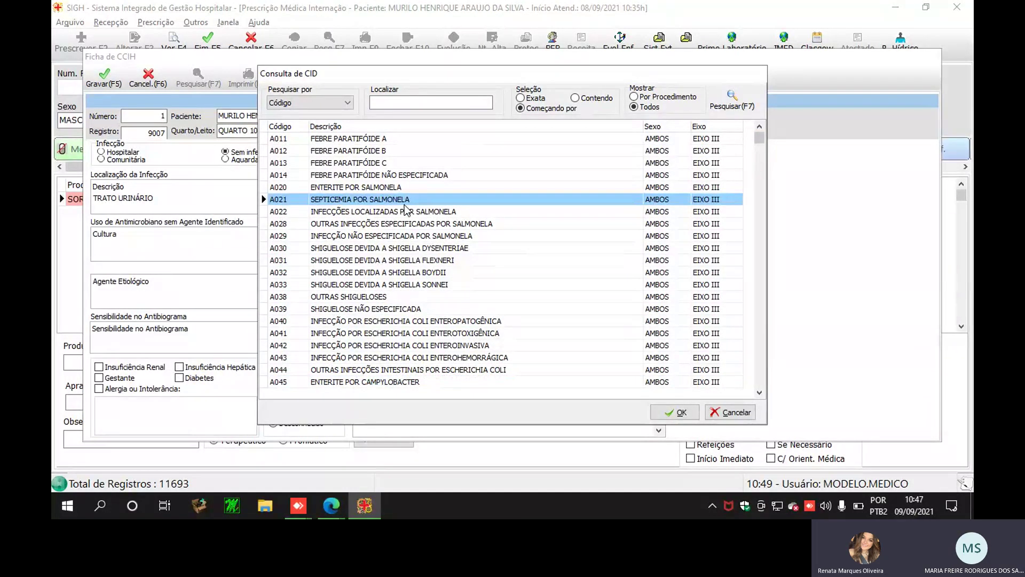
{"action": "double_click", "coordinate": [405, 211]}
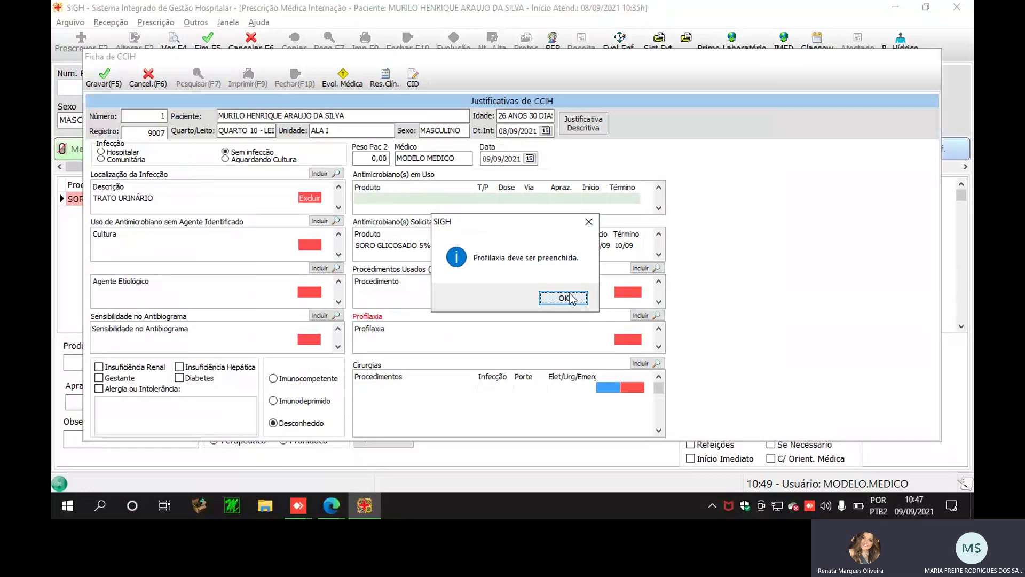
- Add PRECAUÇÃO BASEADA EM TRANSMISSÃO as the prophylaxis and save the CCIH form
{"action": "left_click", "coordinate": [571, 299]}
{"action": "left_click", "coordinate": [646, 316]}
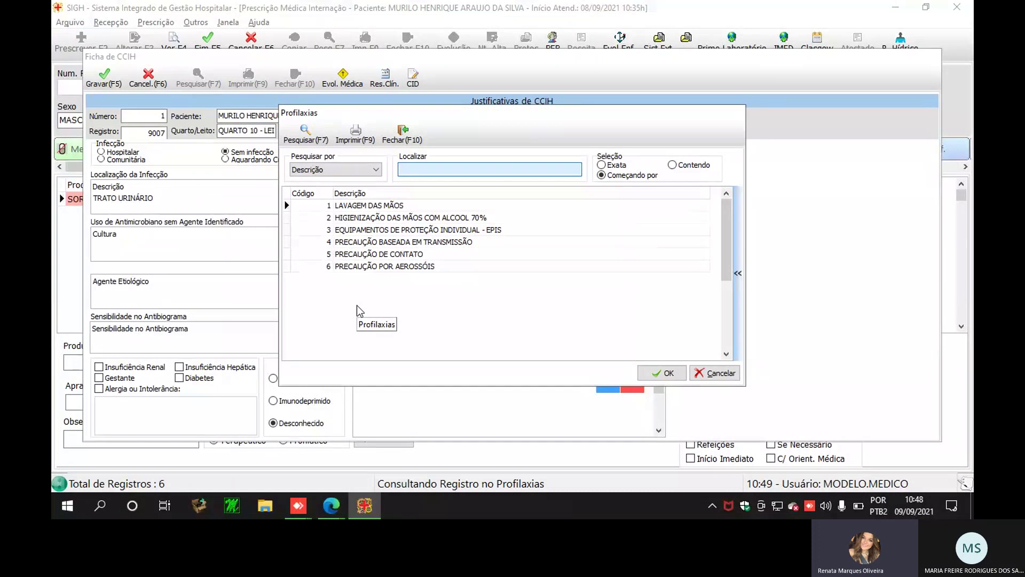
{"action": "left_click", "coordinate": [382, 255]}
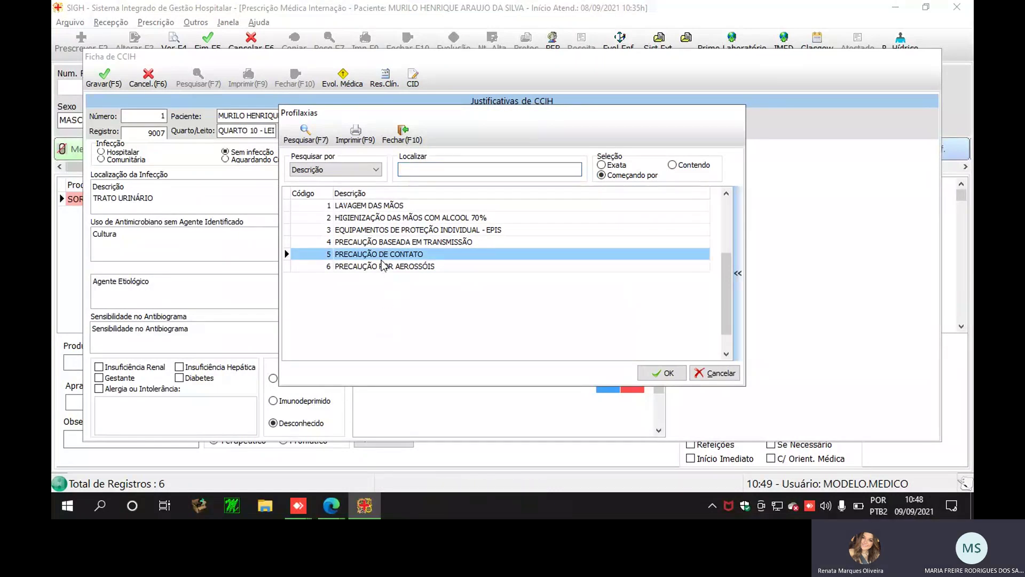
{"action": "left_click", "coordinate": [472, 242]}
{"action": "left_click", "coordinate": [646, 377]}
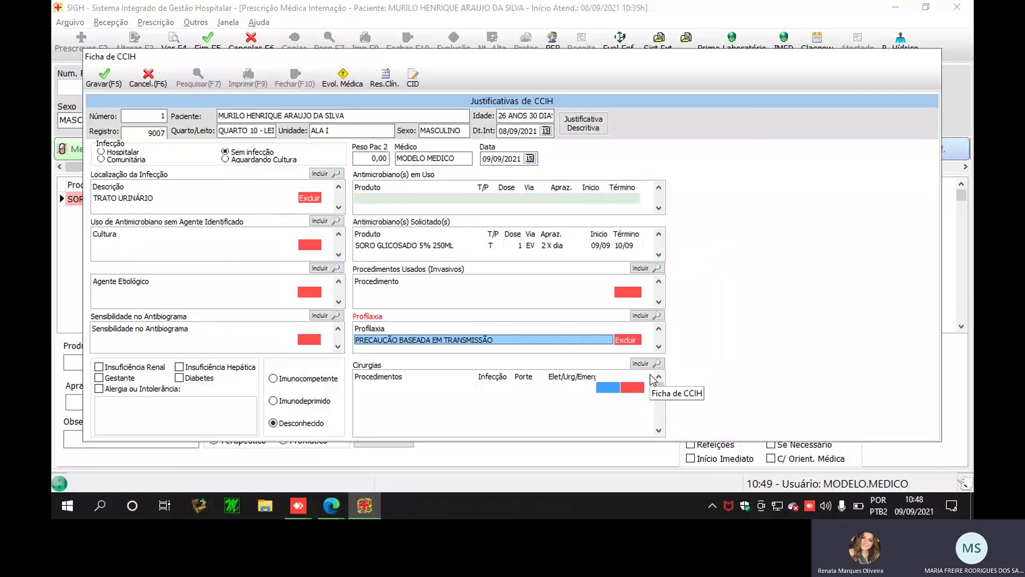
{"action": "left_click", "coordinate": [109, 74]}
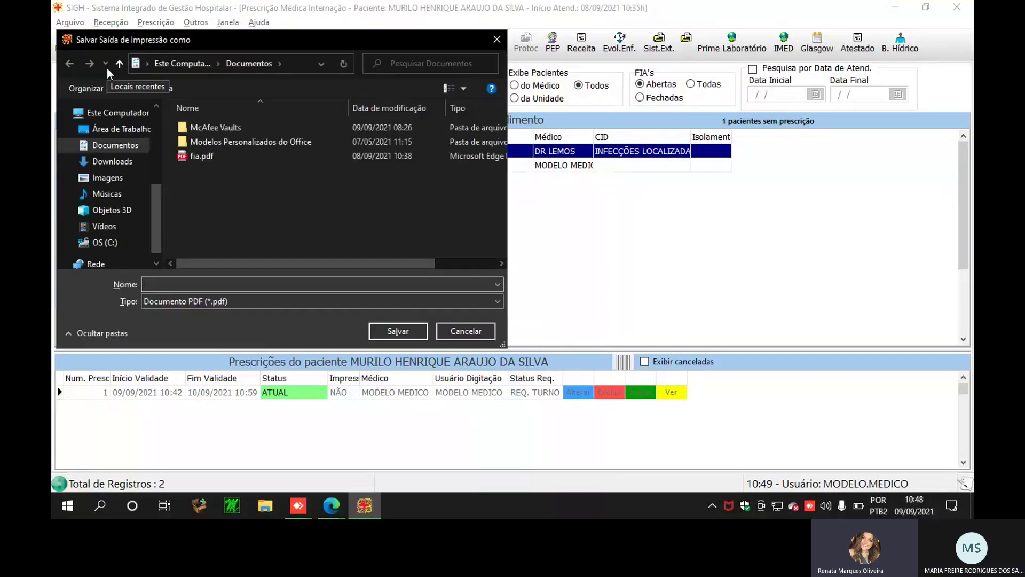
- Cancel saving the prescription's PDF output and print the CCIH justification form to just.pdf
{"action": "left_click", "coordinate": [469, 327]}
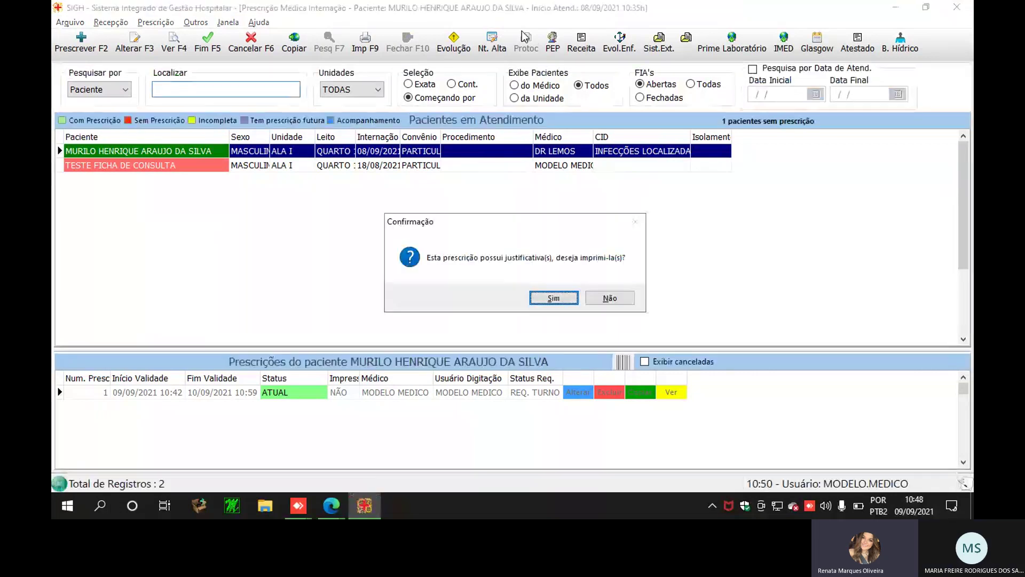
{"action": "left_click", "coordinate": [565, 300]}
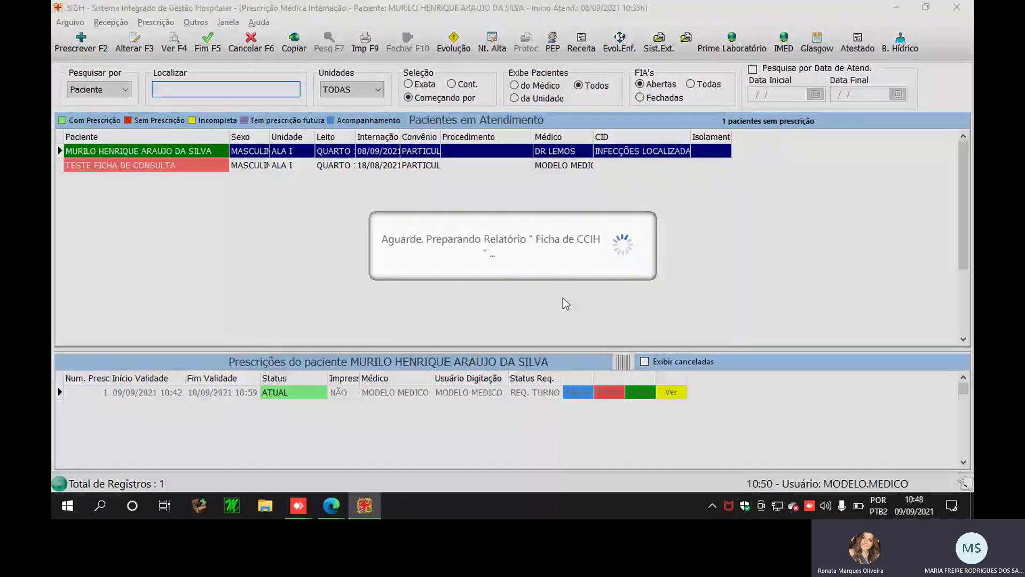
{"action": "key", "text": "Escape"}
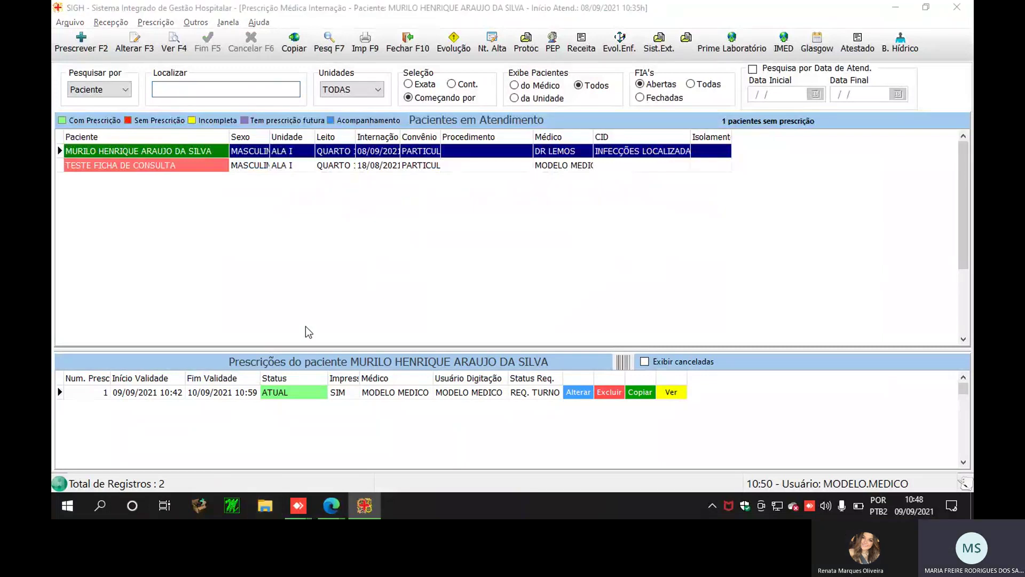
- Open just.pdf from File Explorer, review the antimicrobial control form down to the signatures, and close it
{"action": "left_click", "coordinate": [267, 508]}
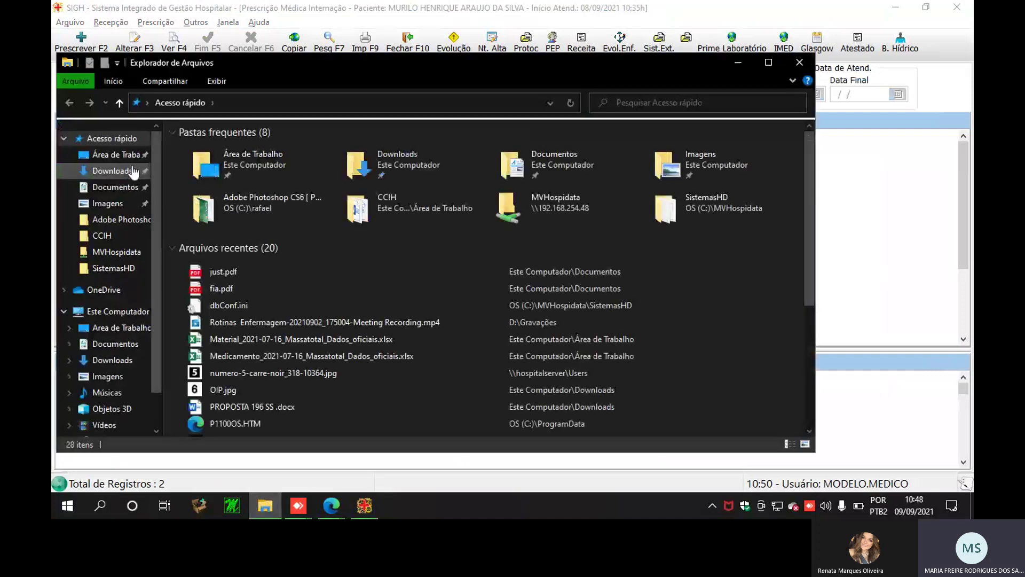
{"action": "left_click", "coordinate": [233, 274]}
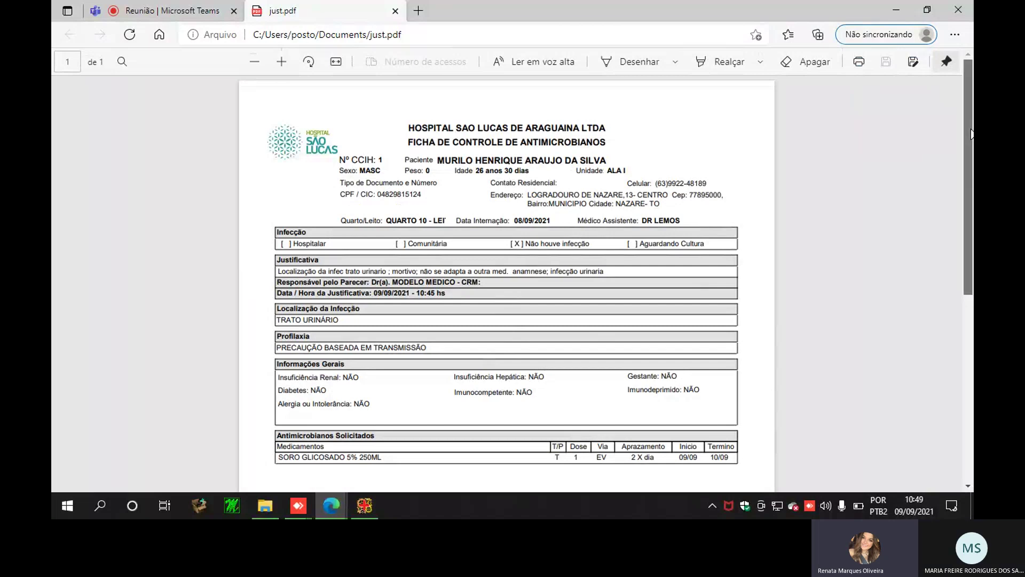
{"action": "mouse_move", "coordinate": [968, 132]}
{"action": "left_mouse_down"}
{"action": "mouse_move", "coordinate": [969, 320]}
{"action": "mouse_move", "coordinate": [970, 162]}
{"action": "left_mouse_up"}
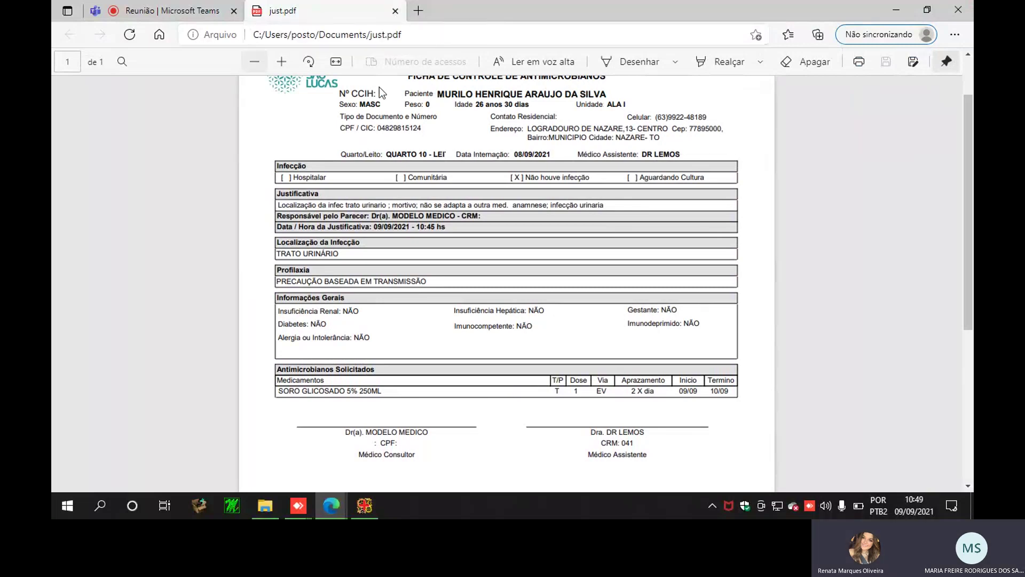
{"action": "left_click", "coordinate": [396, 11]}
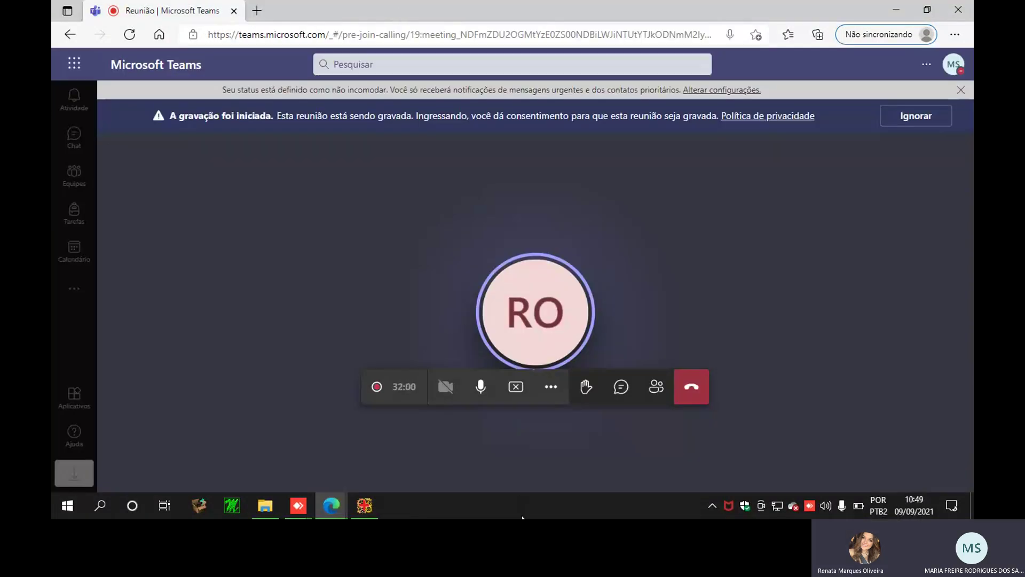
- Switch back to SIGH and change the logged-in user to consultormv, entering the account password
{"action": "left_click", "coordinate": [365, 512]}
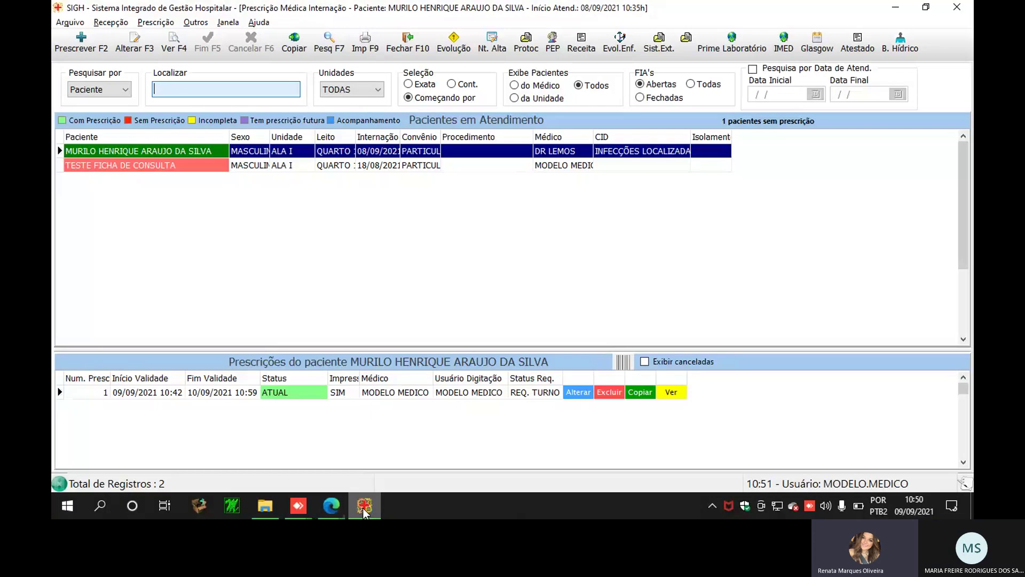
{"action": "left_click", "coordinate": [73, 24]}
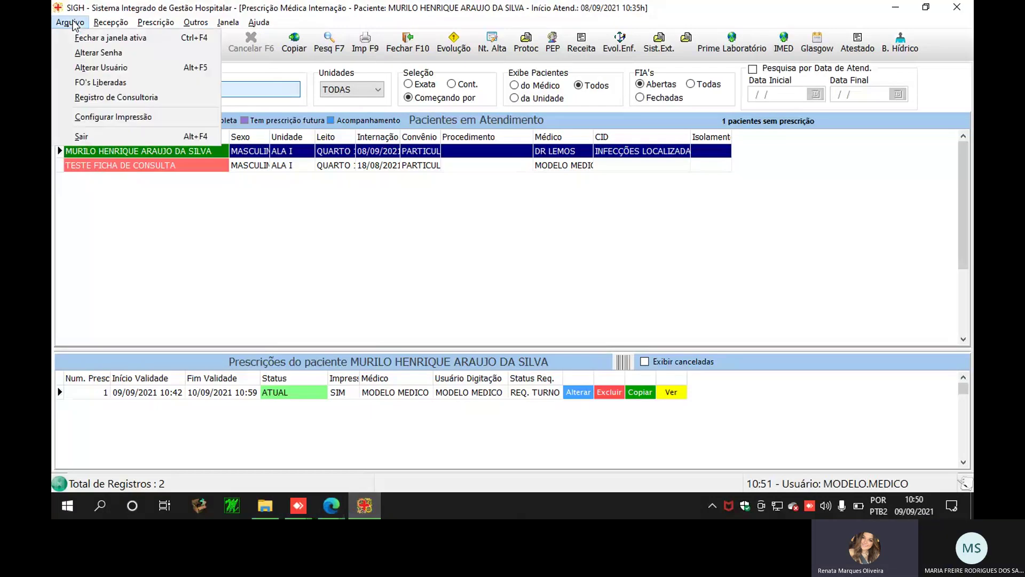
{"action": "left_click", "coordinate": [80, 68]}
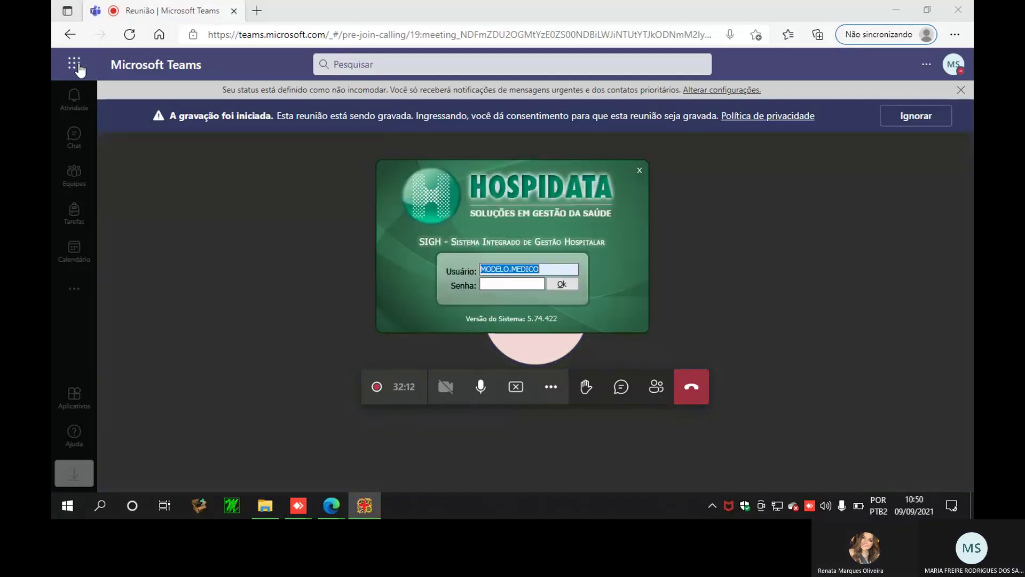
{"action": "type", "text": "consultormv"}
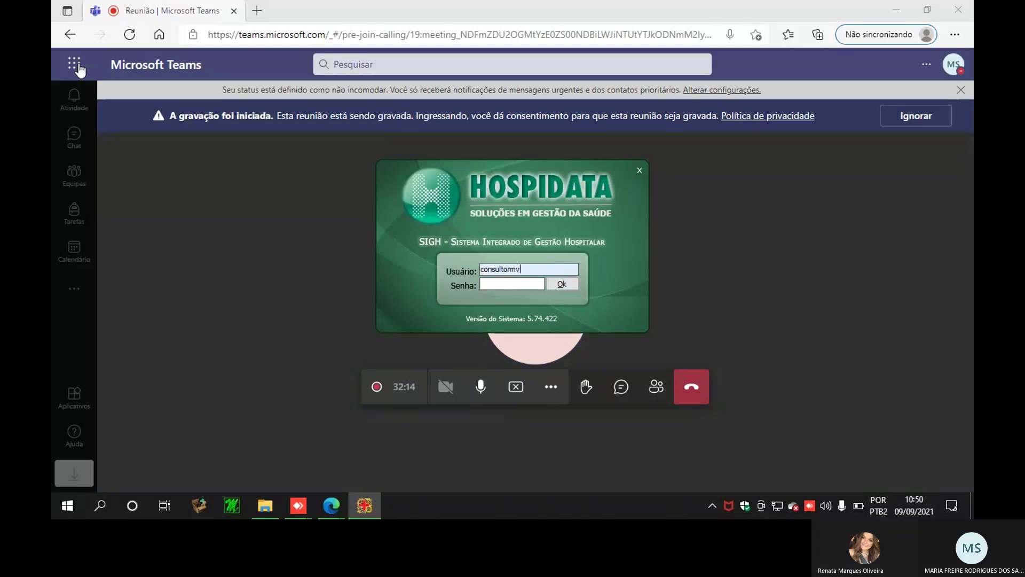
{"action": "key", "text": "Tab"}
{"action": "type", "text": "•••"}
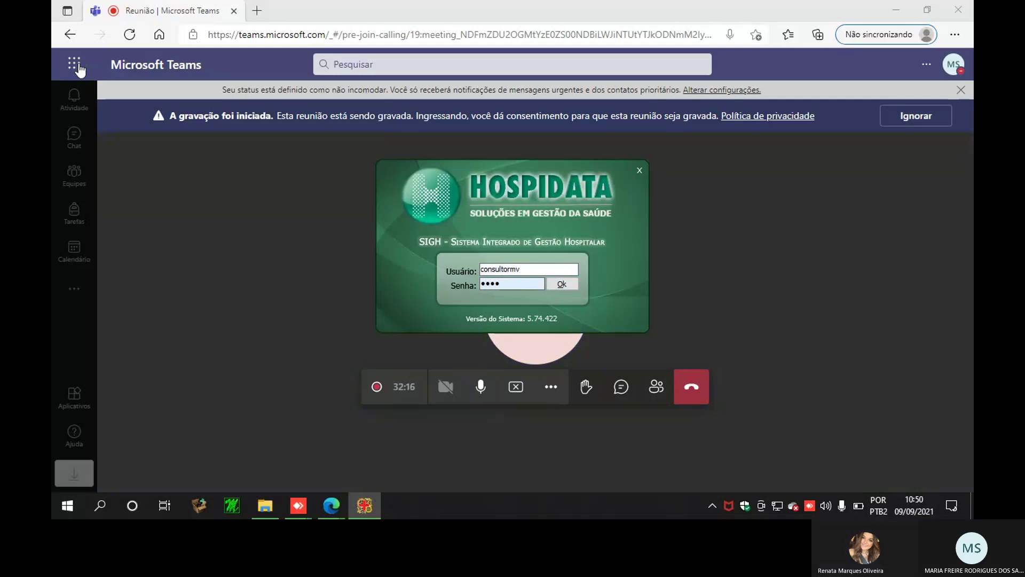
{"action": "key", "text": "Return"}
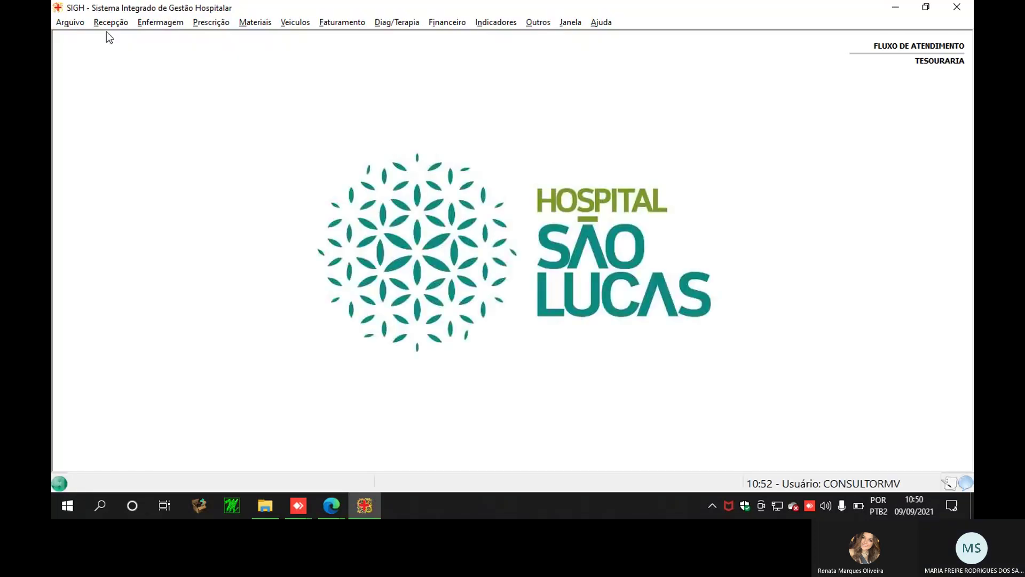
- Open the nursing module's Ficha e Parecer CCIH screen
{"action": "left_click", "coordinate": [159, 27]}
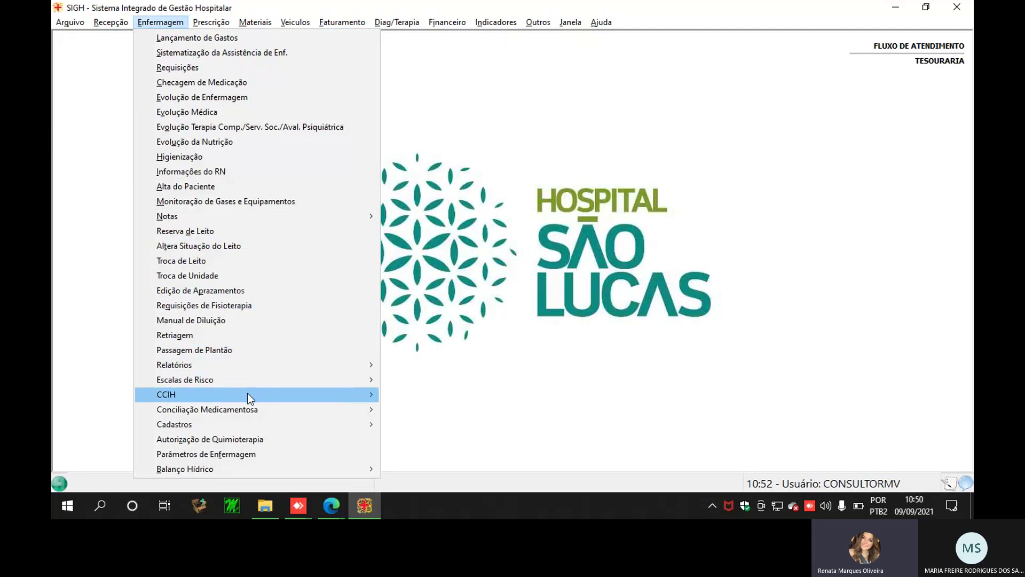
{"action": "mouse_move", "coordinate": [247, 394]}
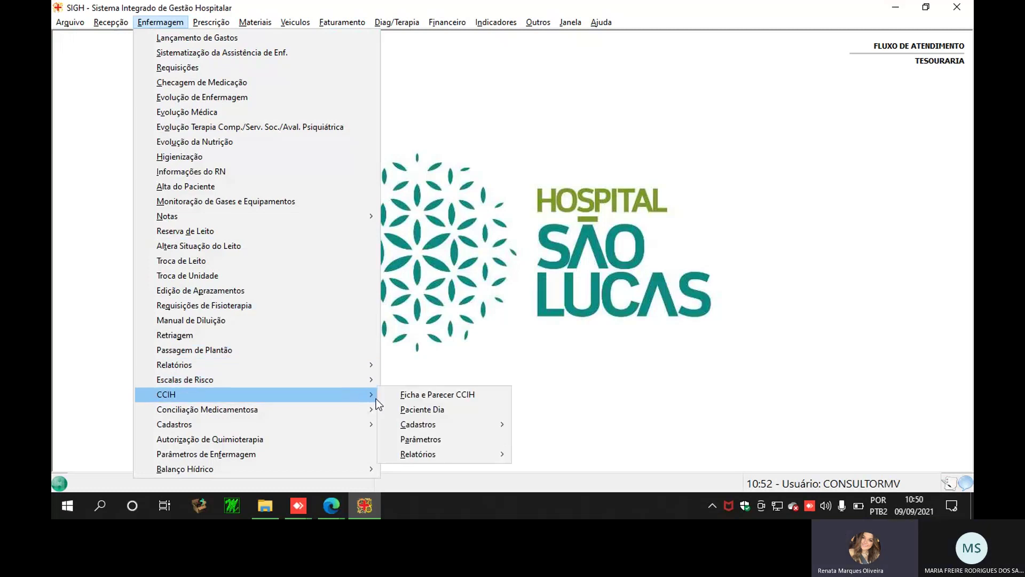
{"action": "left_click", "coordinate": [455, 396]}
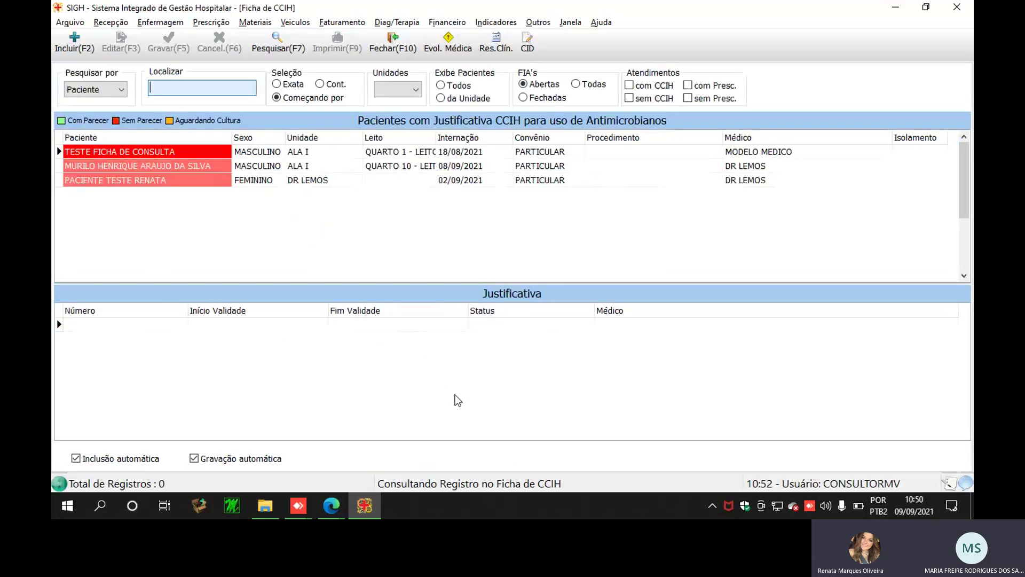
- Look through the listed patients' CCIH justifications and select the justification of the patient admitted on 08/09/2021
{"action": "left_click", "coordinate": [216, 180]}
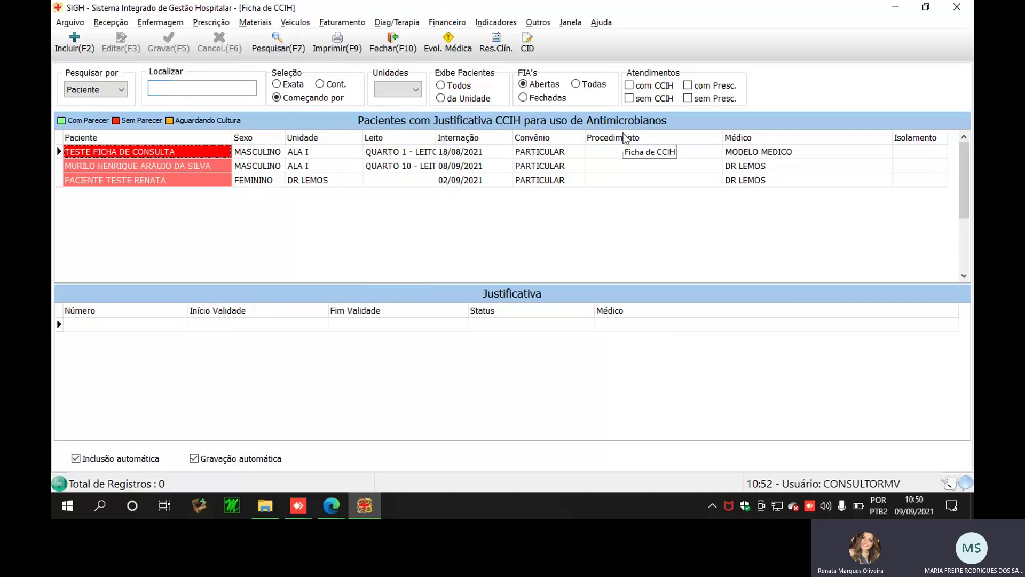
{"action": "left_click", "coordinate": [147, 177]}
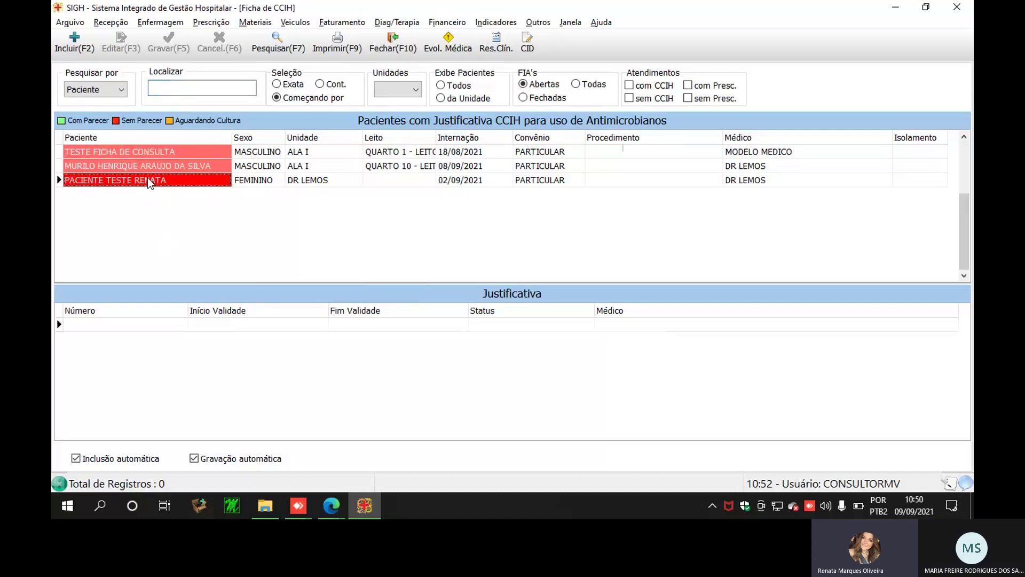
{"action": "key", "text": "Up"}
{"action": "key", "text": "Up"}
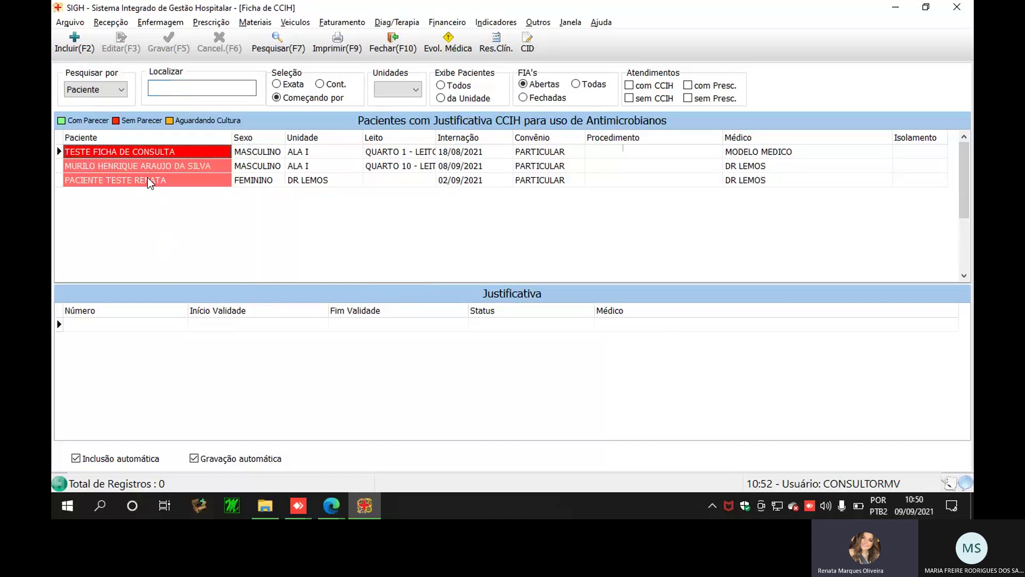
{"action": "key", "text": "Down"}
{"action": "key", "text": "Down"}
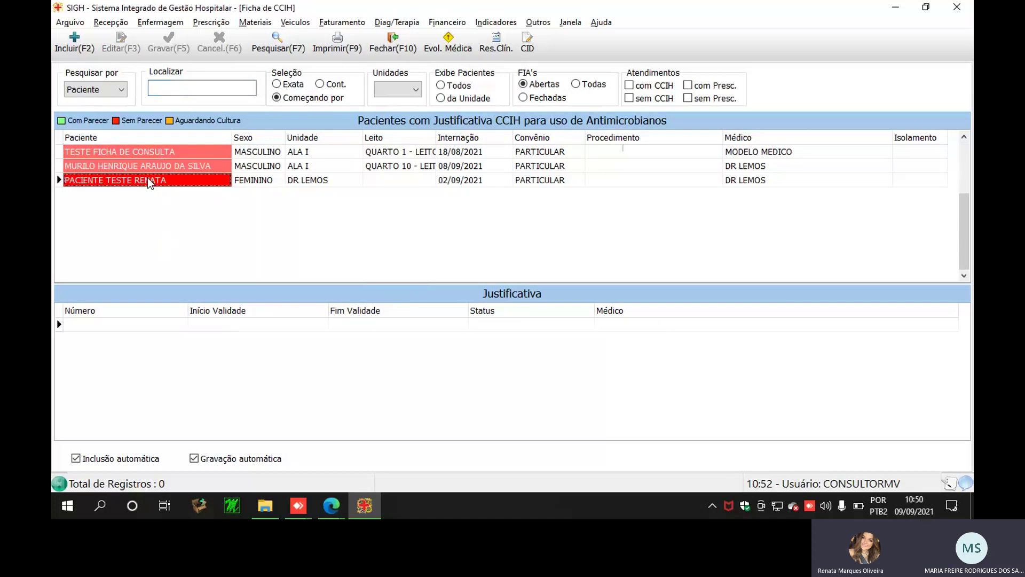
{"action": "key", "text": "Up"}
{"action": "key", "text": "Up"}
{"action": "key", "text": "Down"}
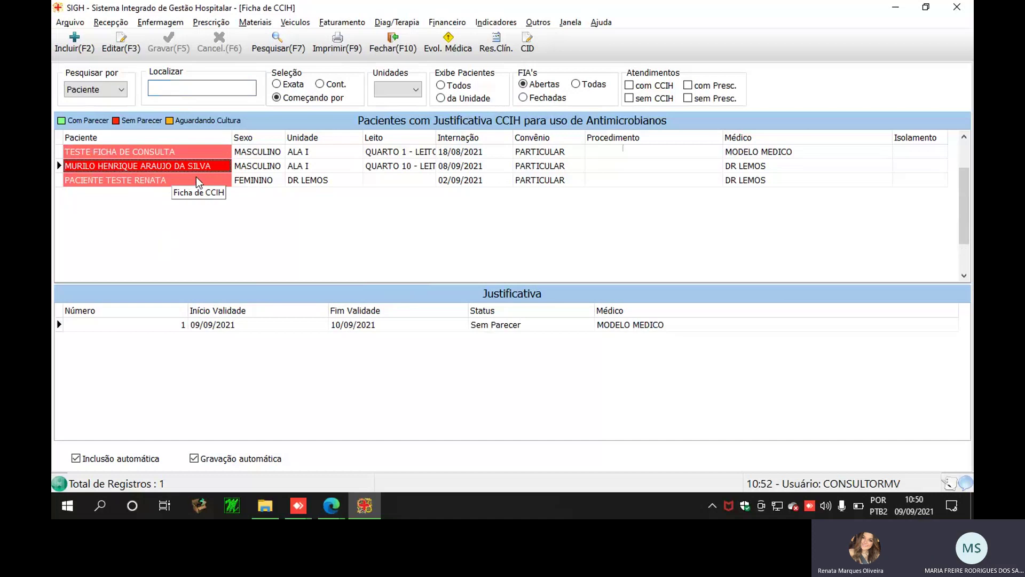
{"action": "left_click", "coordinate": [479, 326]}
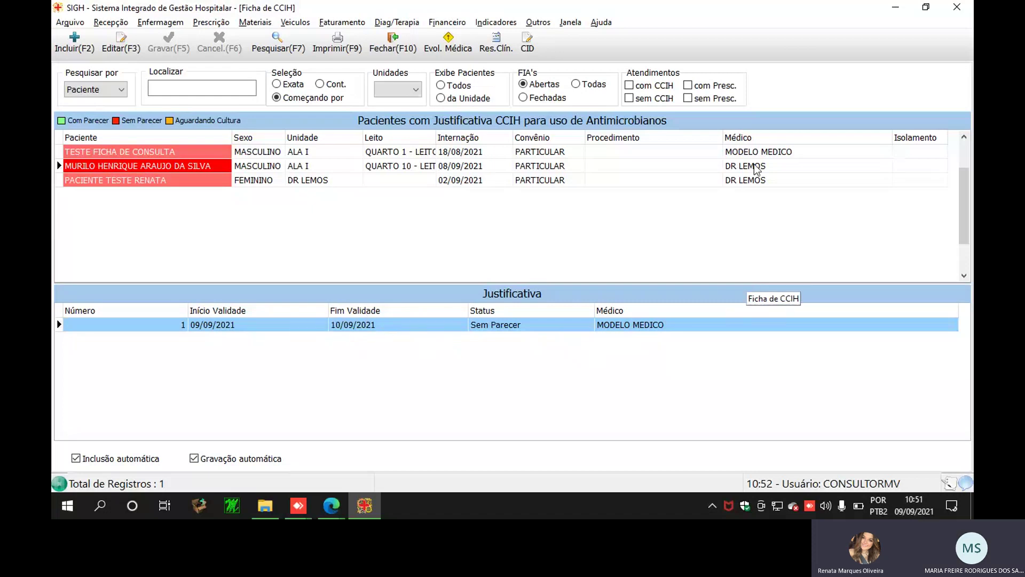
- Filter the patient list to attendances with CCIH and sort the justifications by Início Validade
{"action": "left_click", "coordinate": [653, 88]}
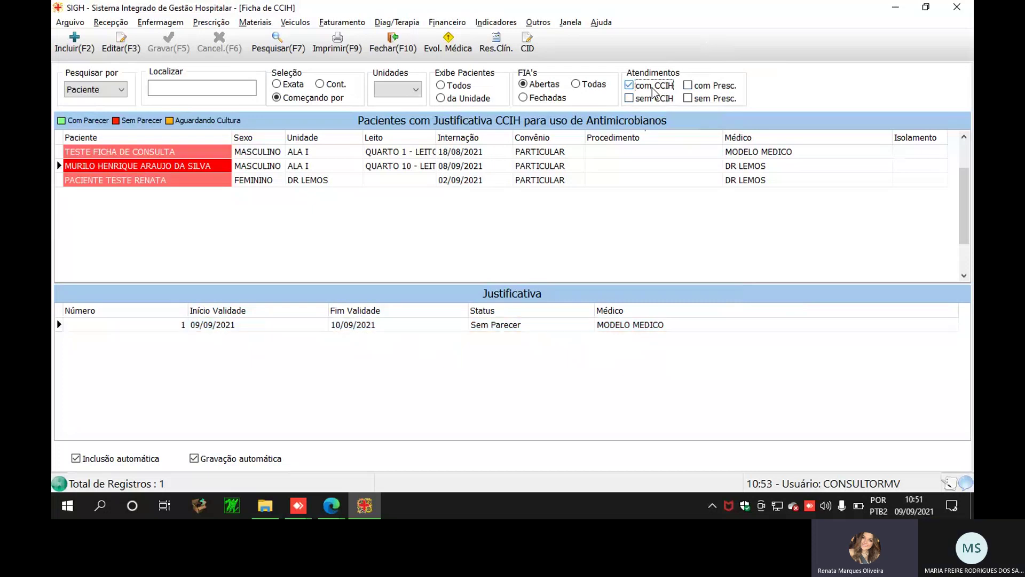
{"action": "left_click", "coordinate": [289, 42]}
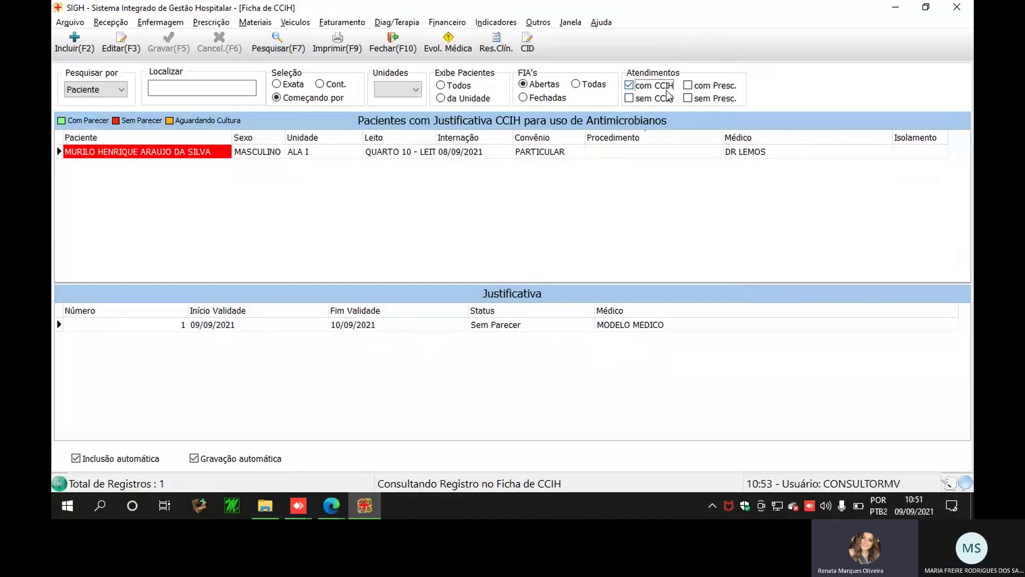
{"action": "left_click", "coordinate": [305, 315]}
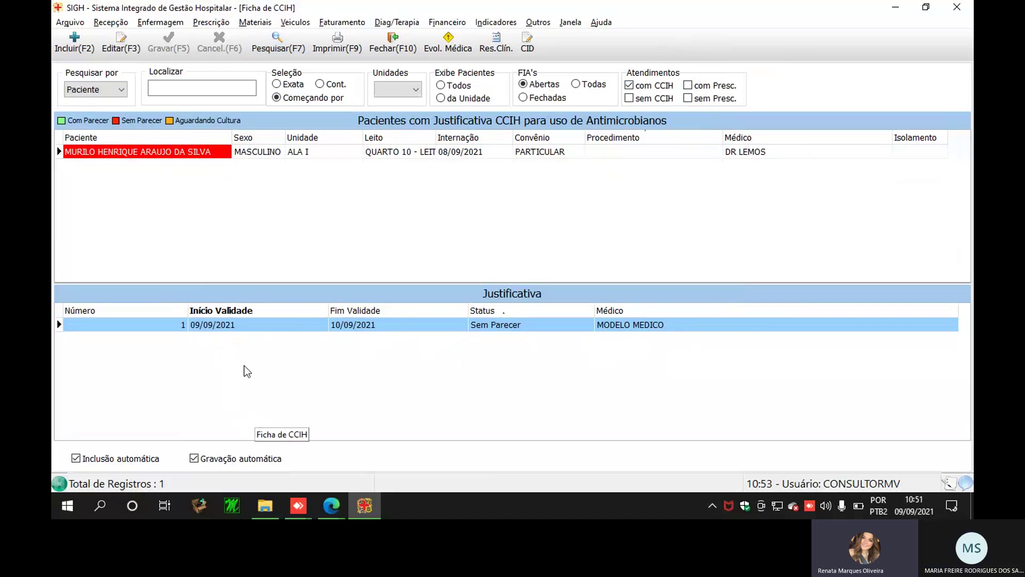
- Start a new CCIH justification for the listed patient and cancel it
{"action": "left_click", "coordinate": [67, 43]}
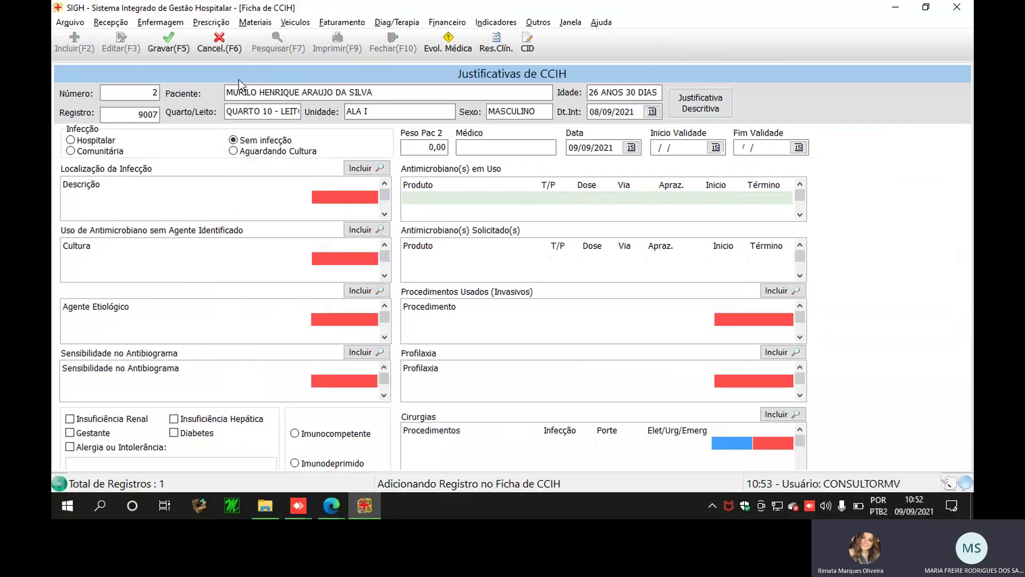
{"action": "left_click", "coordinate": [217, 43]}
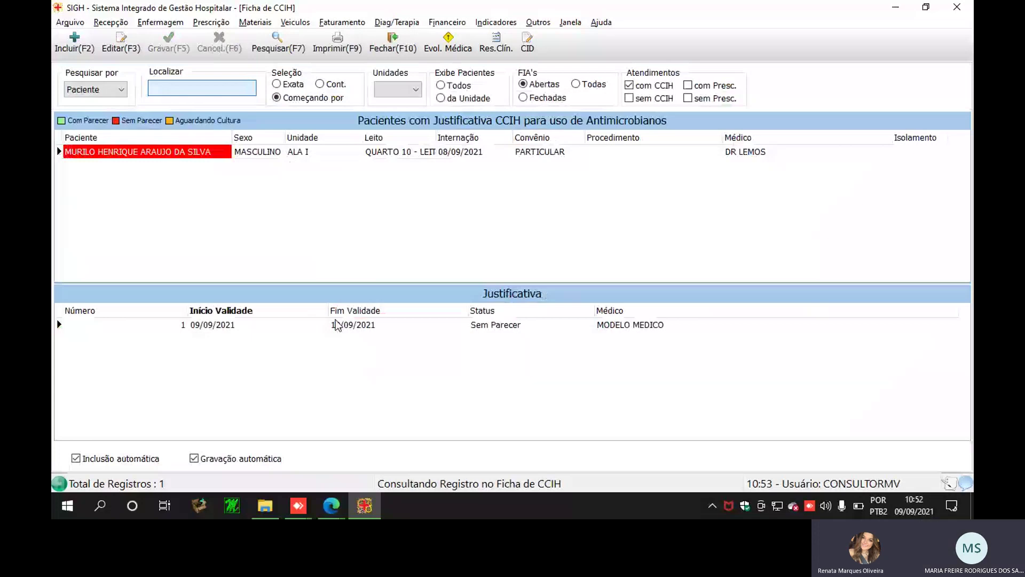
- Review the patient's existing CCIH justification, including the cultures lookup and the descriptive justification text, and leave it without saving
{"action": "double_click", "coordinate": [337, 324]}
{"action": "left_click", "coordinate": [212, 50]}
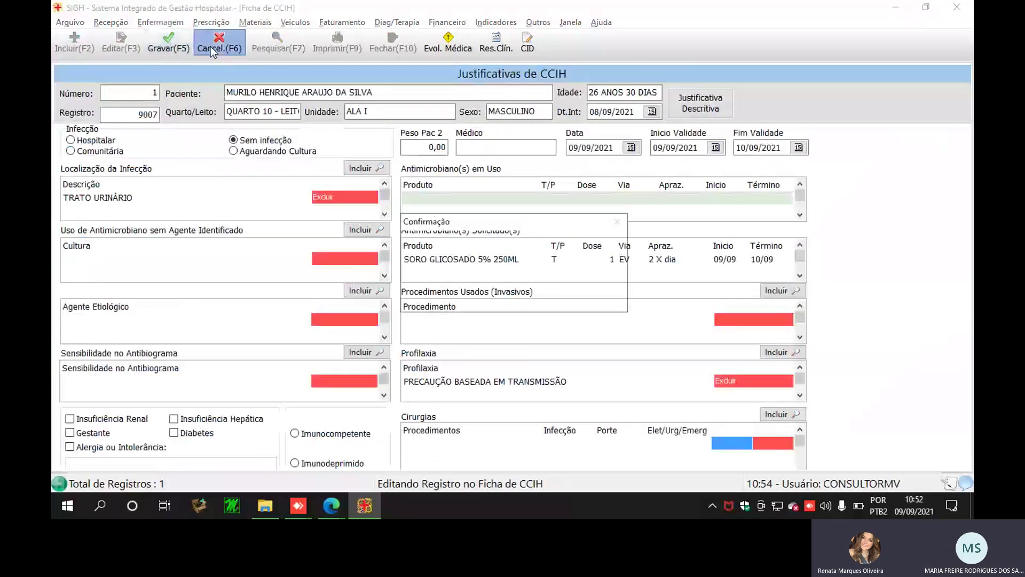
{"action": "key", "text": "Return"}
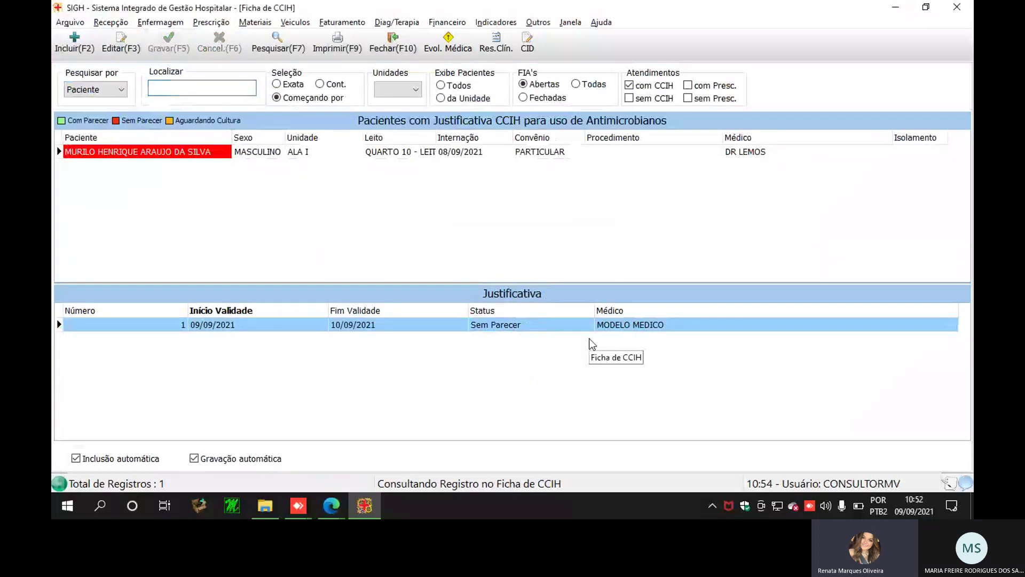
{"action": "double_click", "coordinate": [591, 343]}
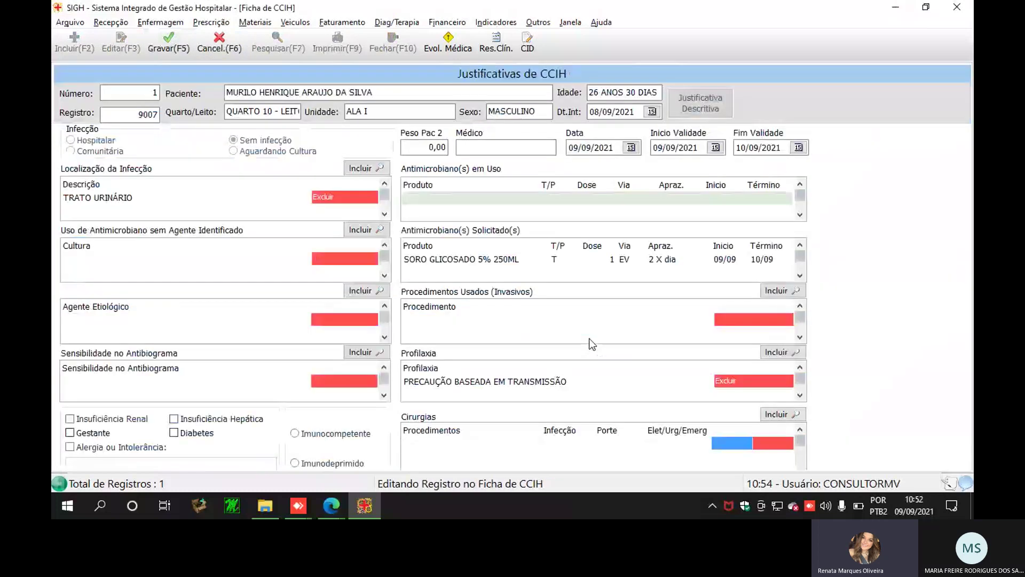
{"action": "left_click", "coordinate": [363, 233]}
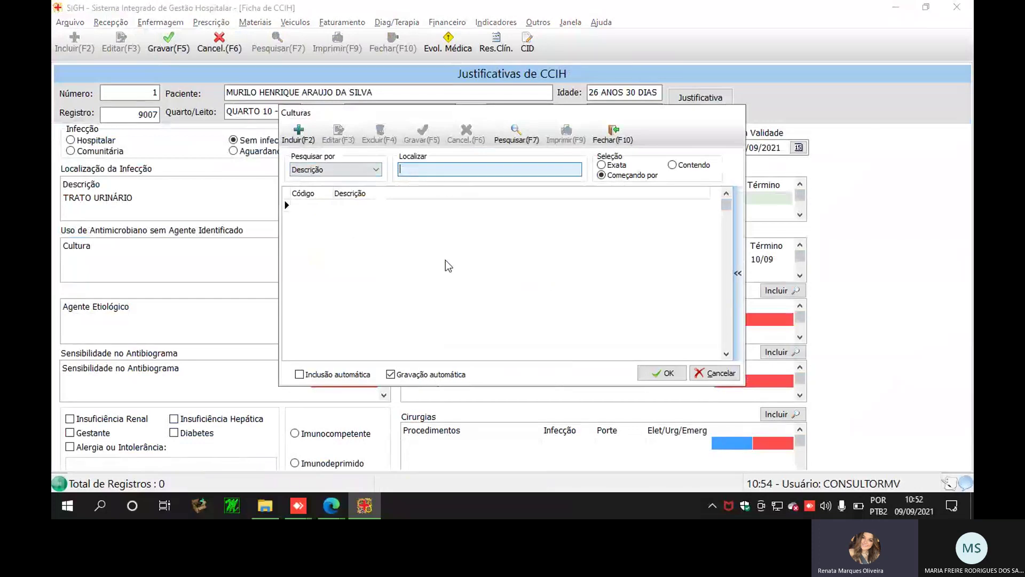
{"action": "left_click", "coordinate": [629, 138]}
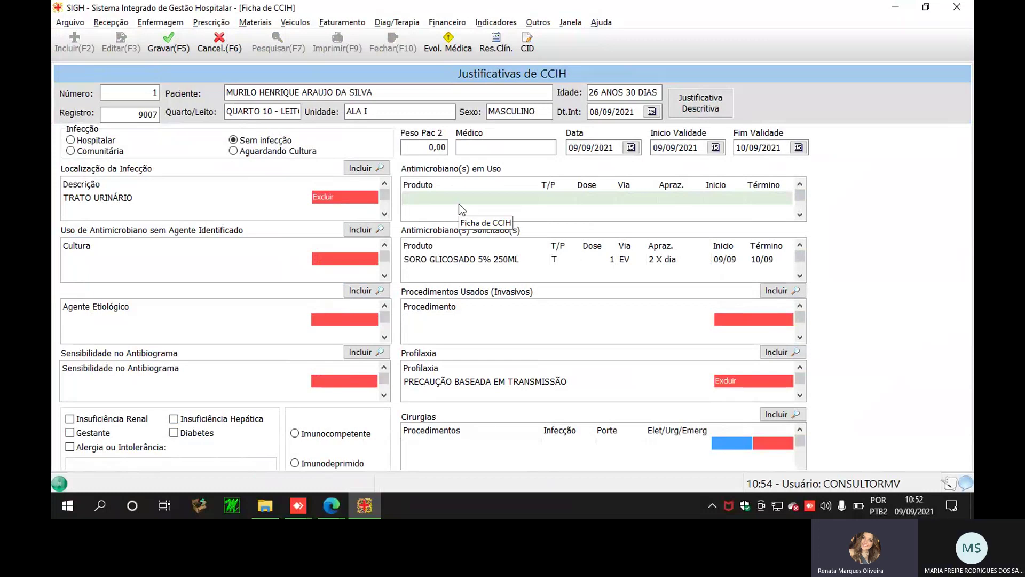
{"action": "left_click", "coordinate": [700, 103]}
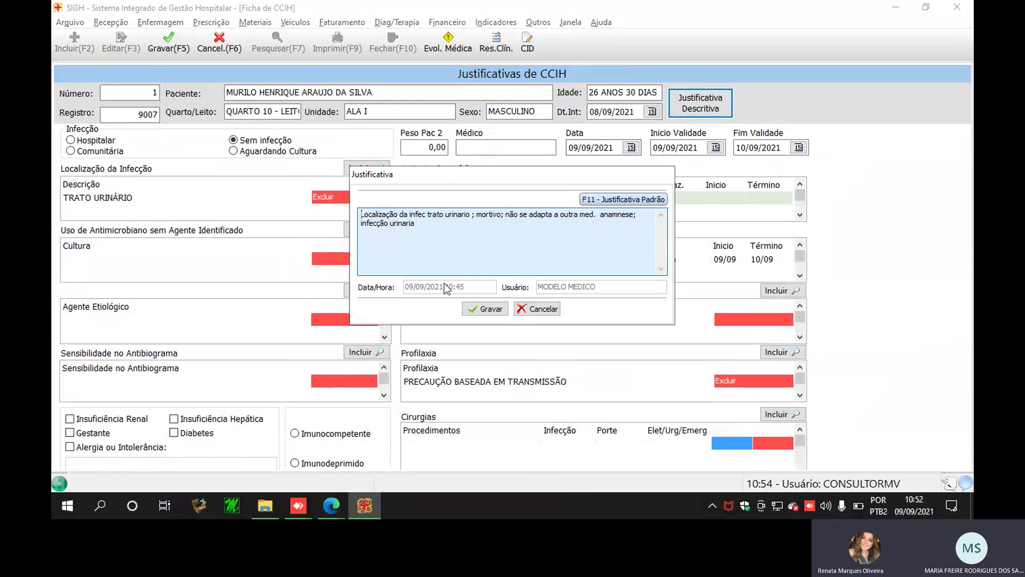
{"action": "left_click", "coordinate": [526, 308]}
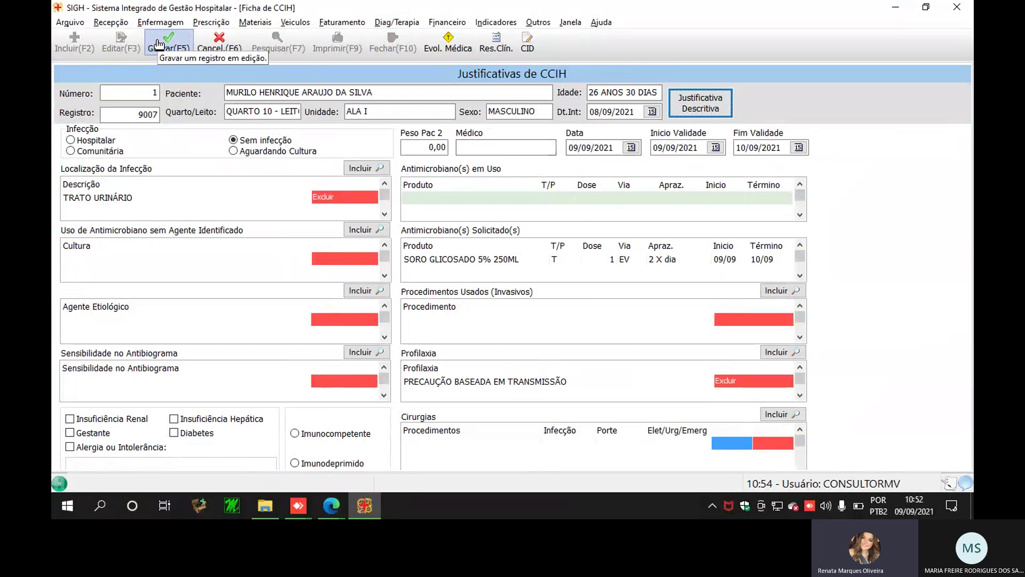
{"action": "left_click", "coordinate": [196, 49]}
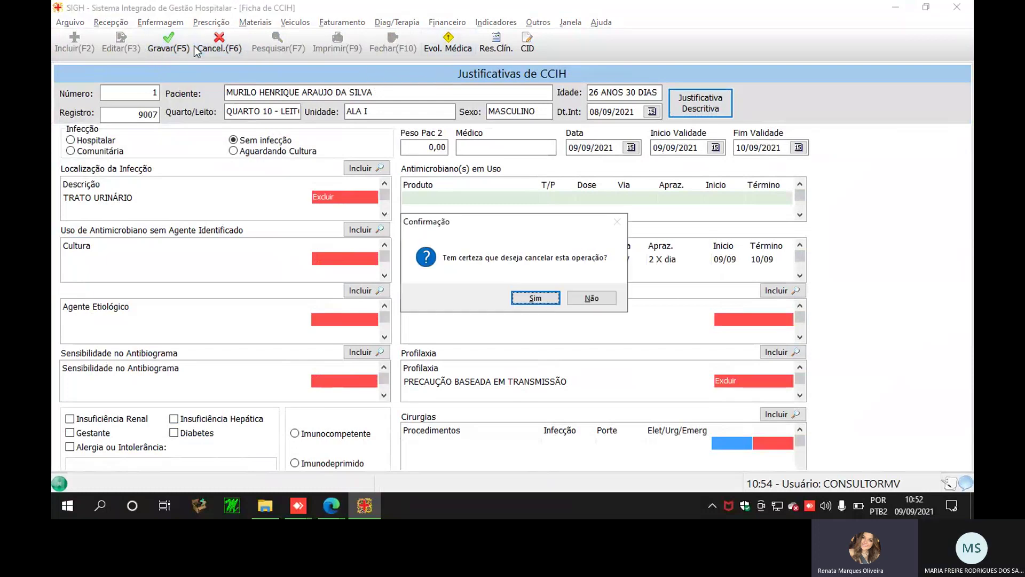
{"action": "left_click", "coordinate": [531, 297]}
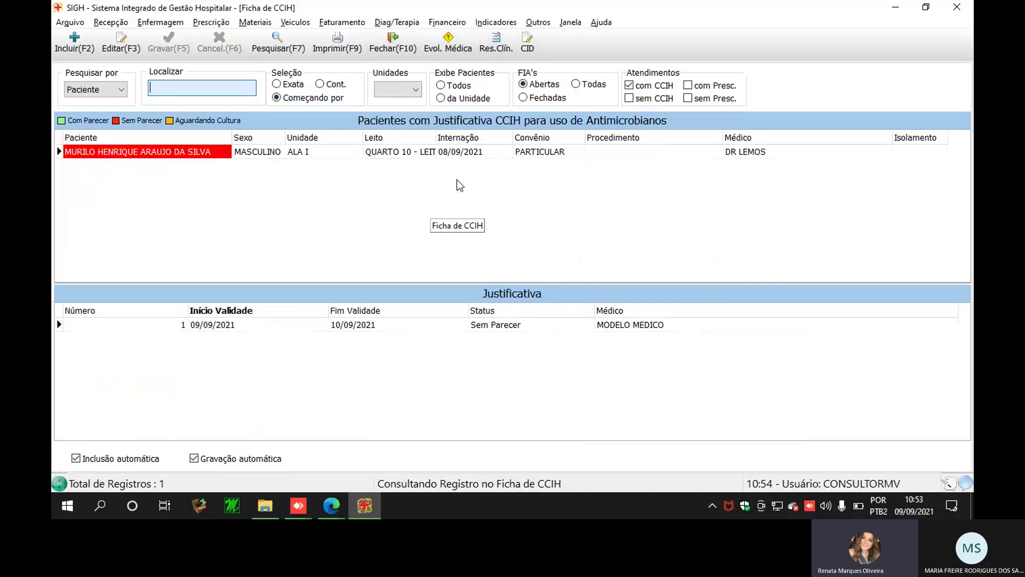
- View the patient's medical evolution record from the CCIH screen and close it
{"action": "left_click", "coordinate": [463, 54]}
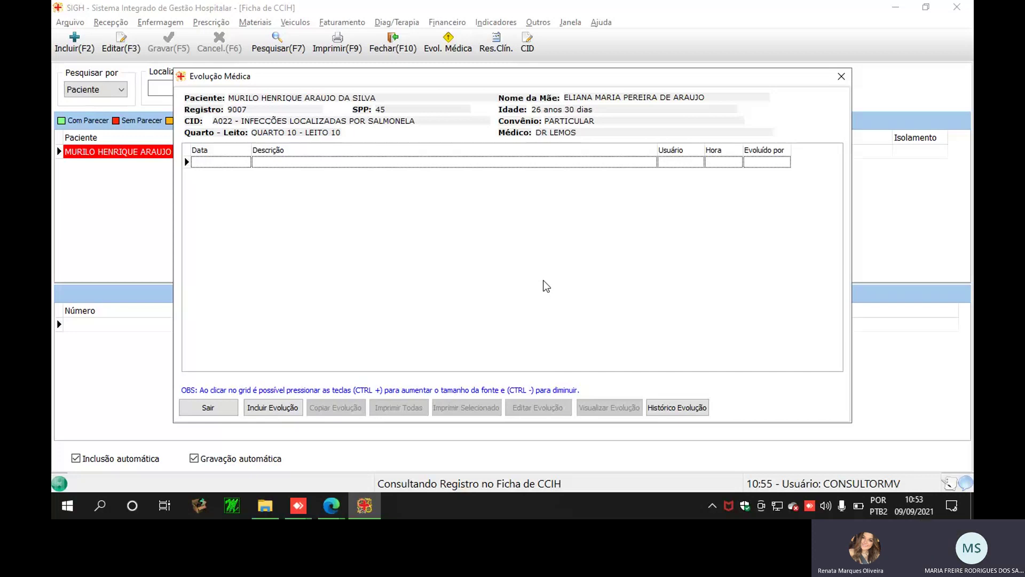
{"action": "left_click", "coordinate": [216, 408]}
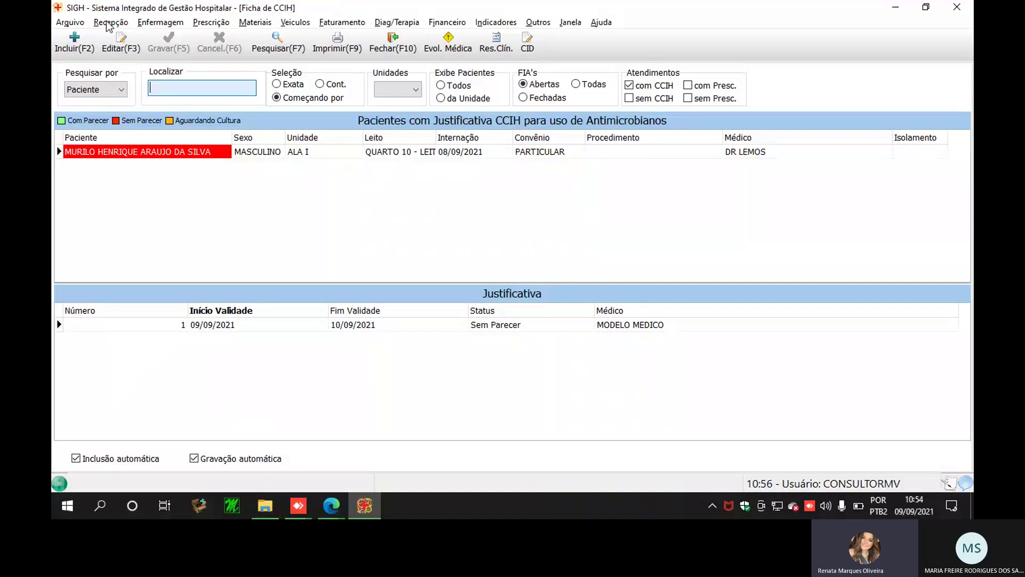
- Open the CCIH Paciente Dia daily records and select the patient admitted on 08/09/2021
{"action": "left_click", "coordinate": [160, 21]}
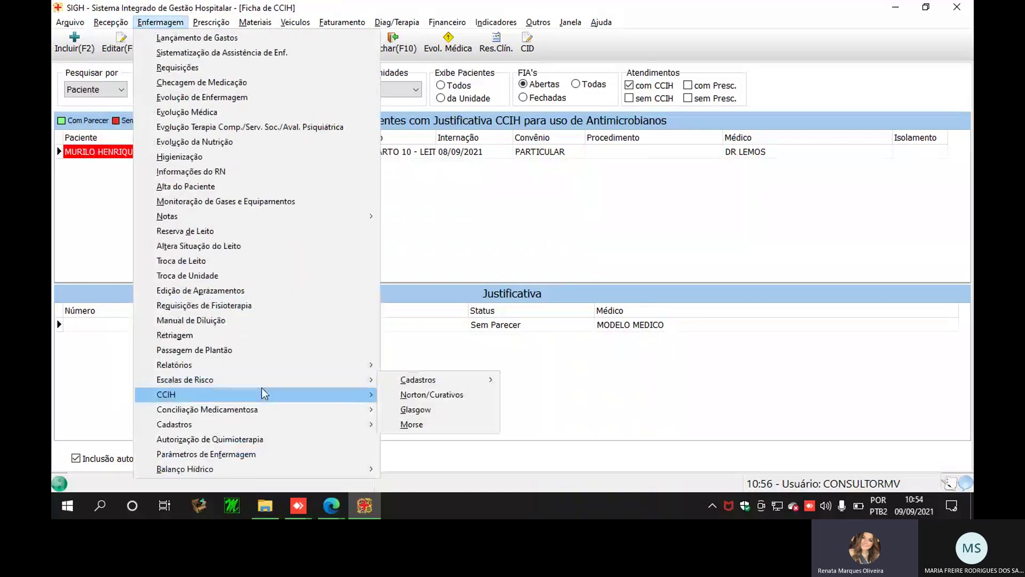
{"action": "mouse_move", "coordinate": [335, 387]}
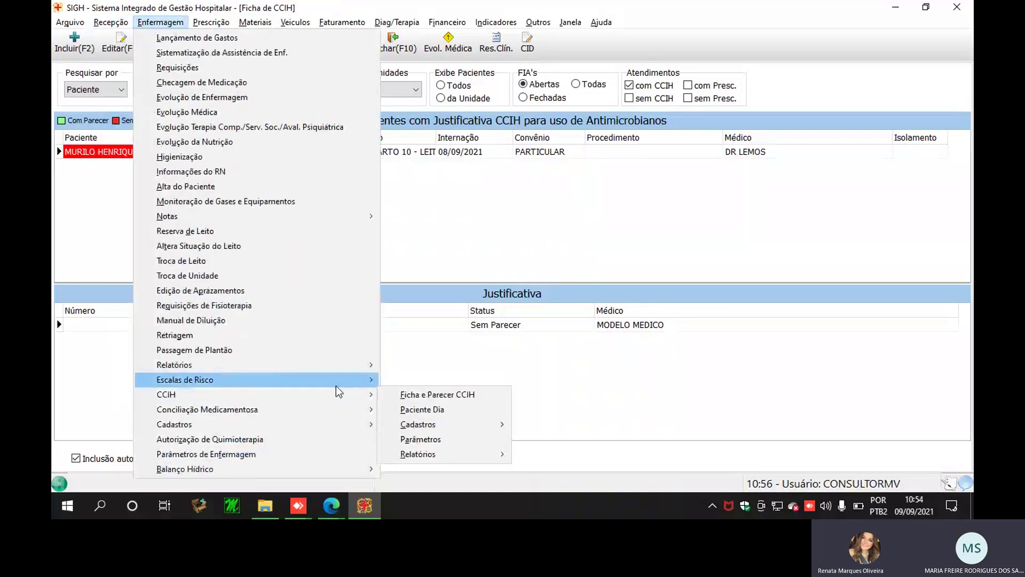
{"action": "left_click", "coordinate": [412, 409]}
{"action": "left_click", "coordinate": [284, 163]}
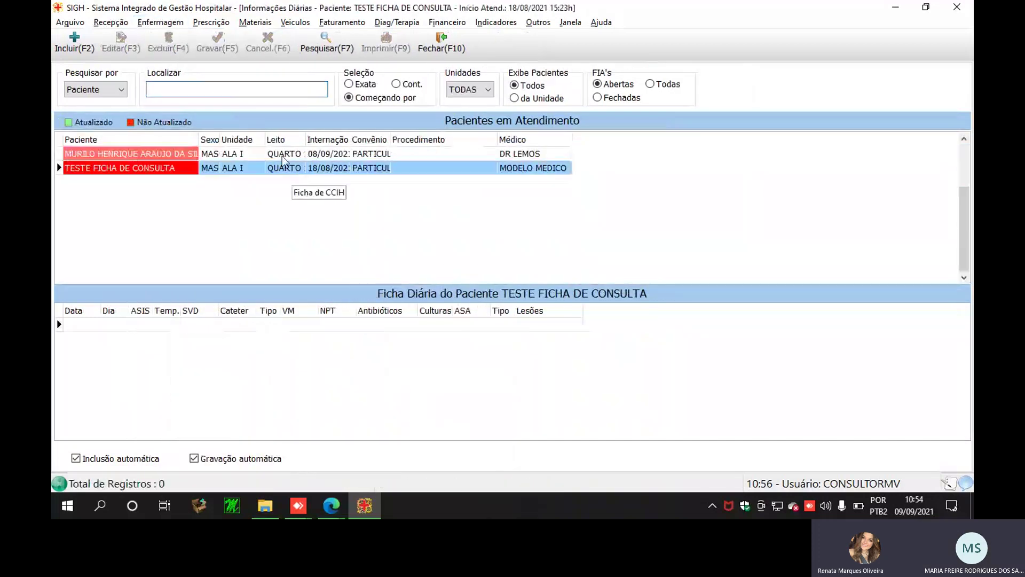
{"action": "left_click", "coordinate": [282, 154]}
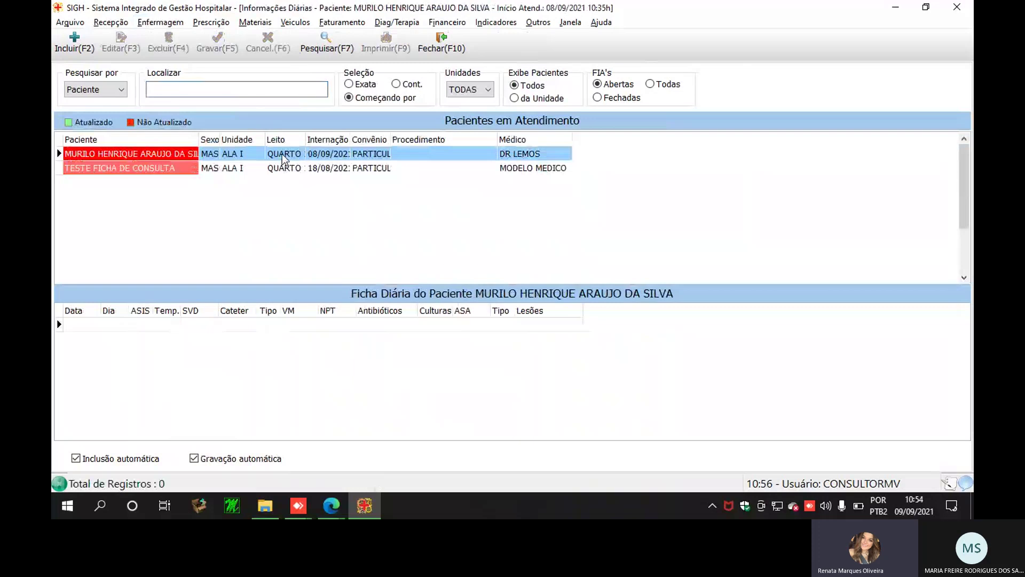
- Start a daily record for the patient admitted on 08/09/2021, examine the antibiotics product lookup, and cancel the record without saving
{"action": "left_click", "coordinate": [142, 167]}
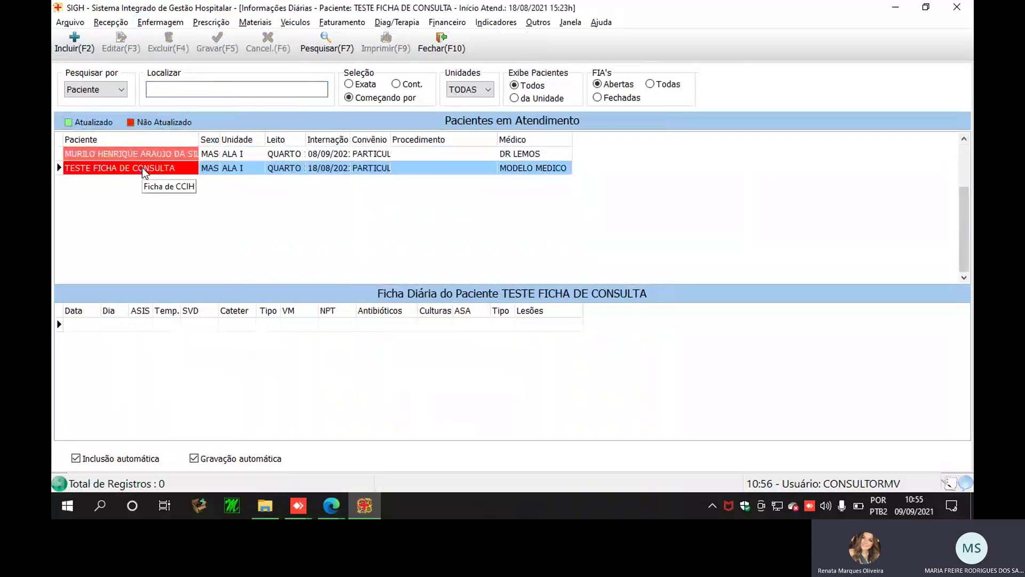
{"action": "key", "text": "Up"}
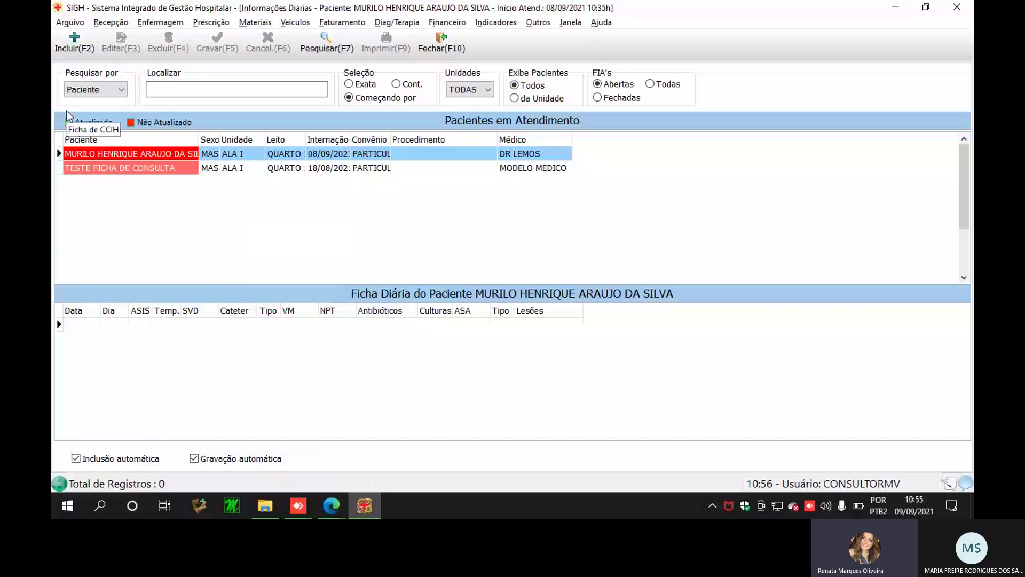
{"action": "left_click", "coordinate": [74, 43]}
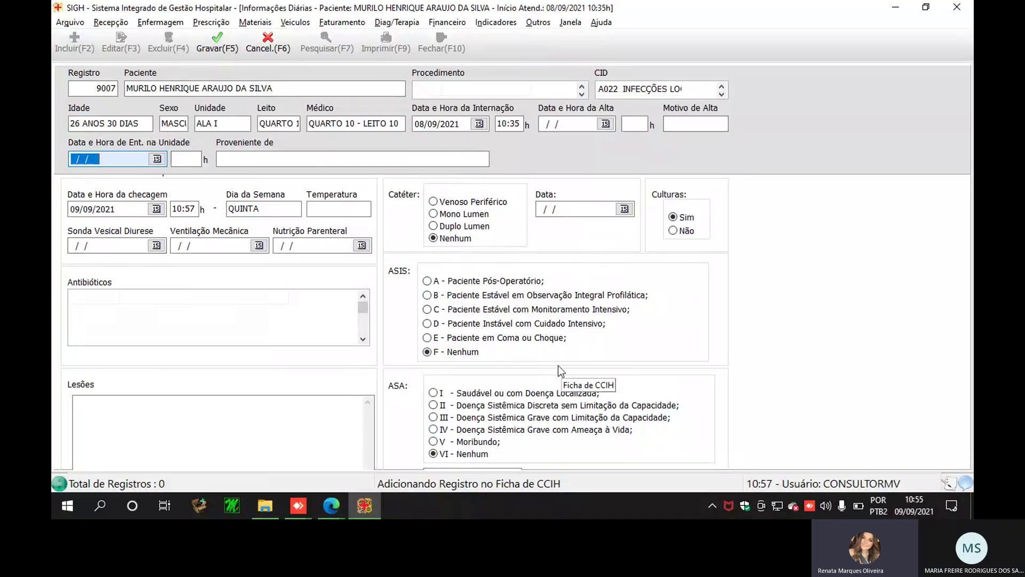
{"action": "left_click", "coordinate": [188, 330]}
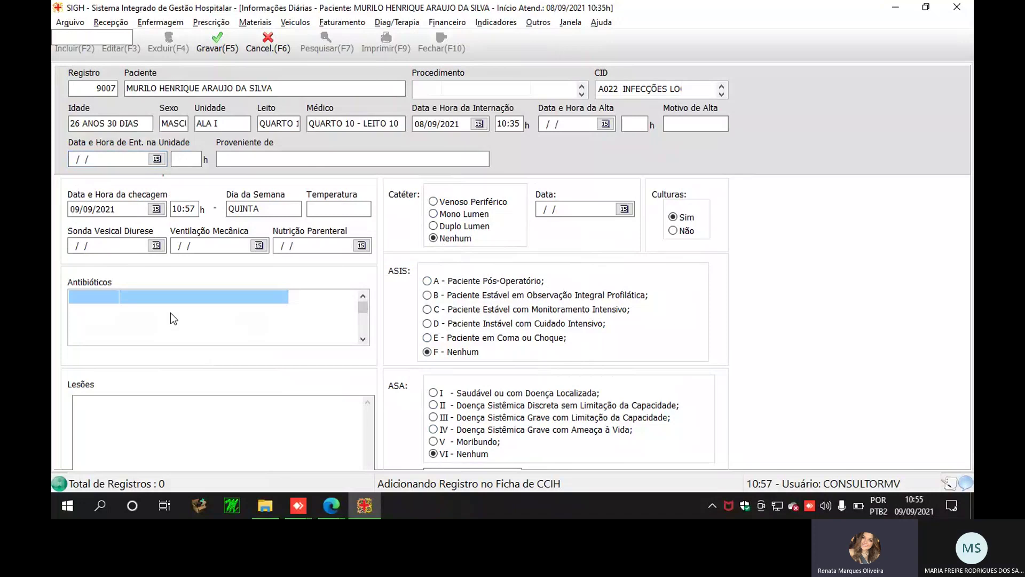
{"action": "double_click", "coordinate": [171, 312]}
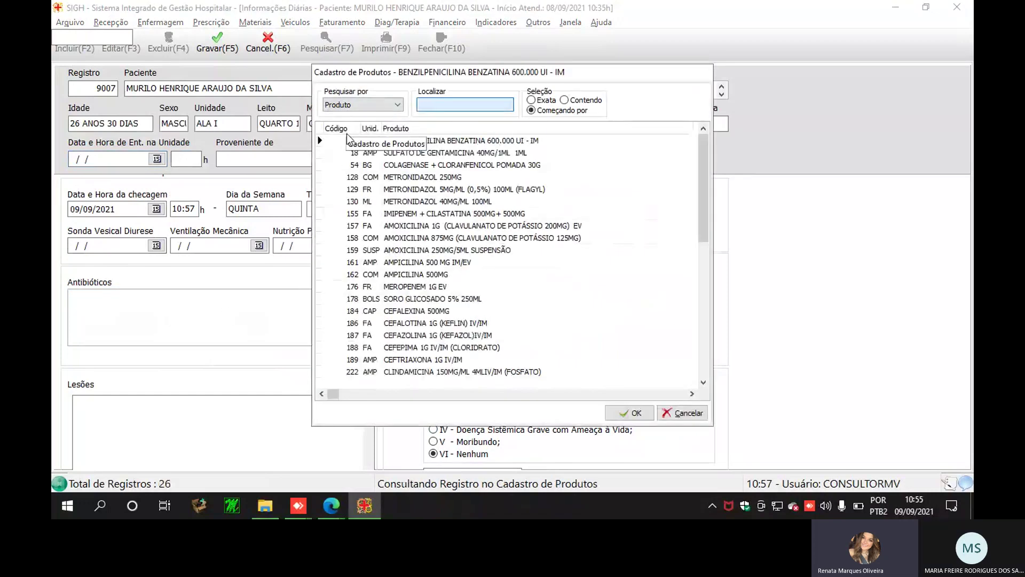
{"action": "left_click", "coordinate": [689, 413]}
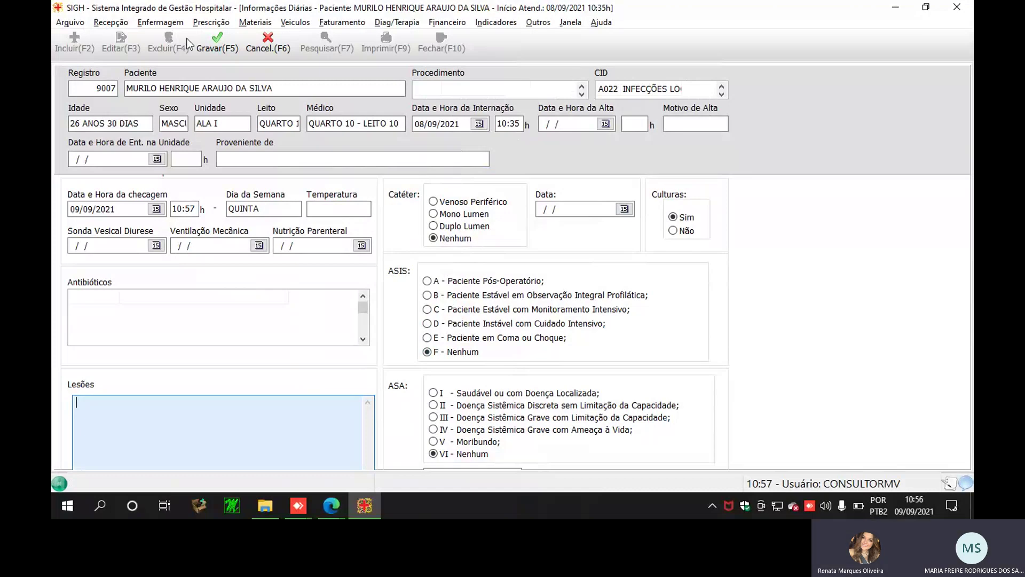
{"action": "left_click", "coordinate": [149, 24]}
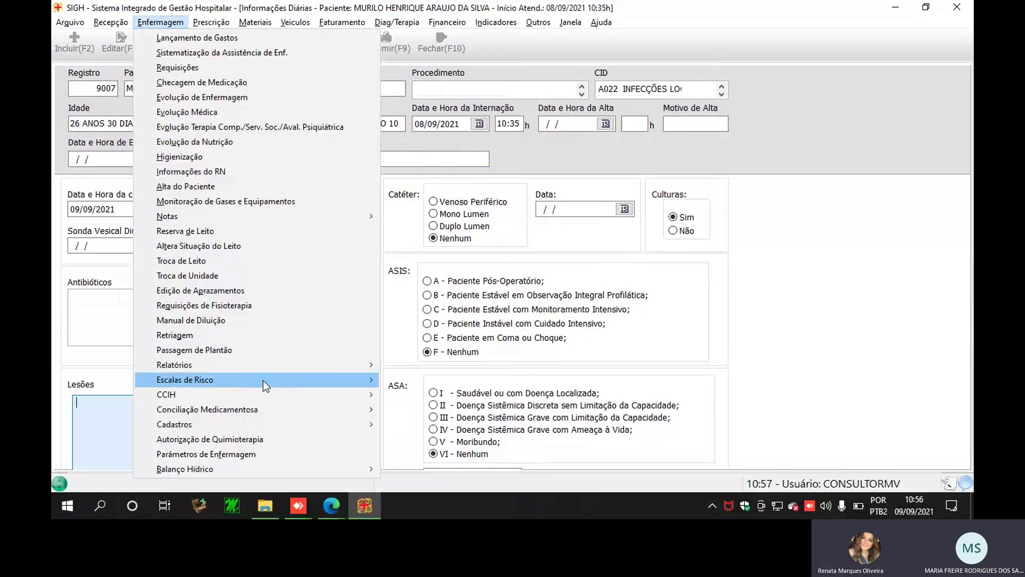
{"action": "mouse_move", "coordinate": [267, 394]}
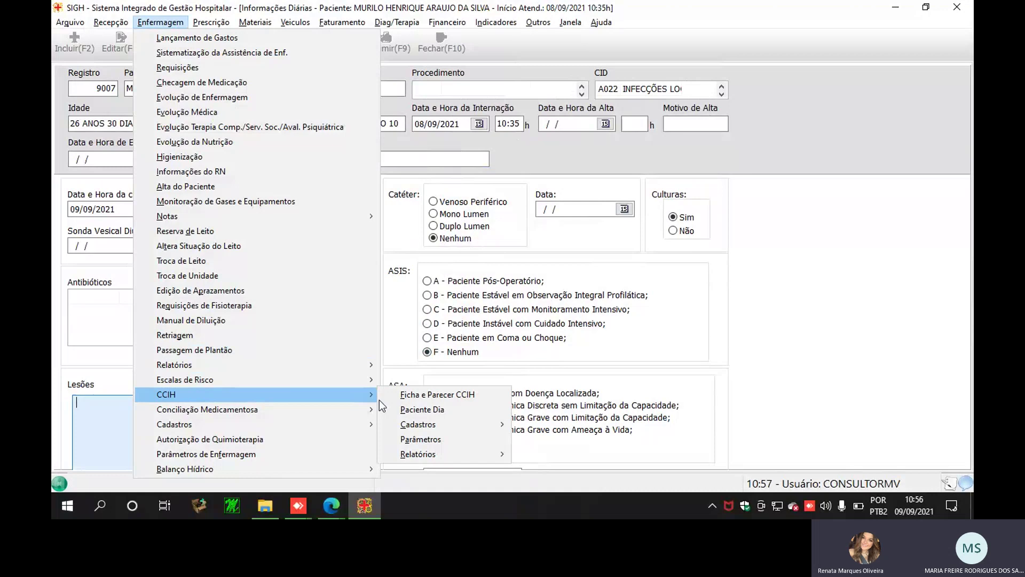
{"action": "left_click", "coordinate": [409, 409]}
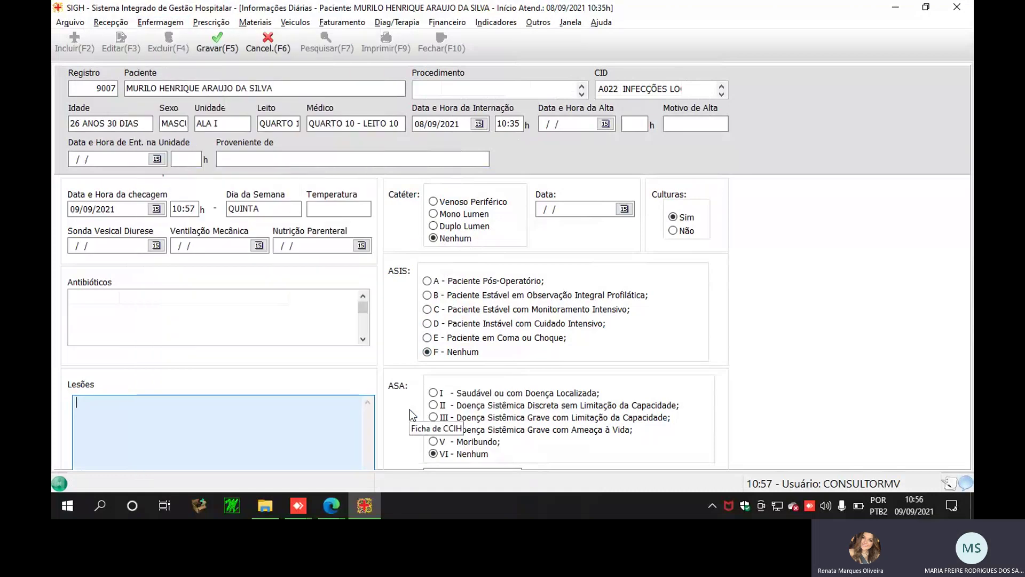
{"action": "left_click", "coordinate": [267, 54]}
{"action": "key", "text": "Return"}
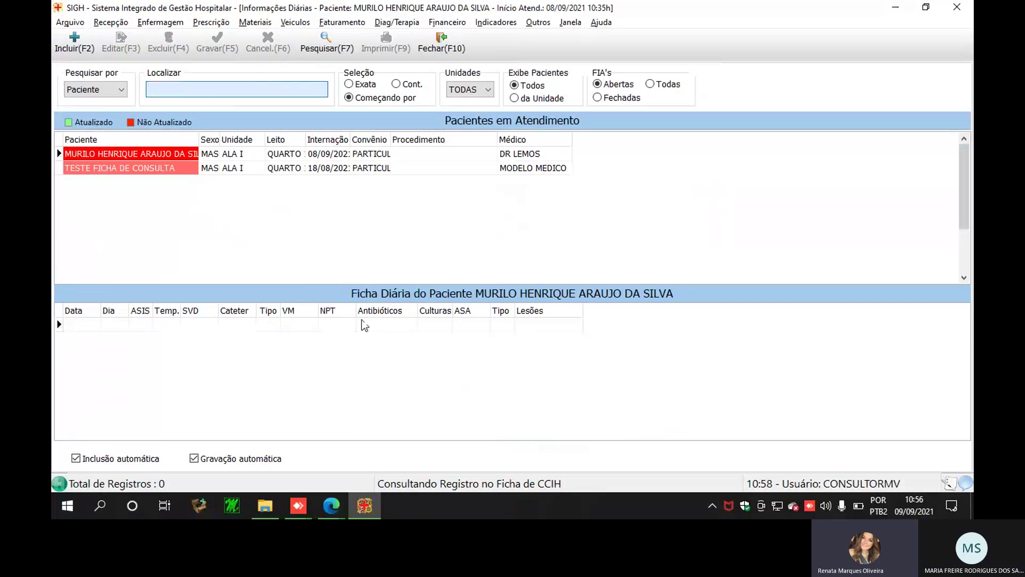
- Filter the patients in care by unit C.C., restore the TODAS filter, and reselect the patient admitted on 08/09/2021
{"action": "left_click", "coordinate": [454, 94]}
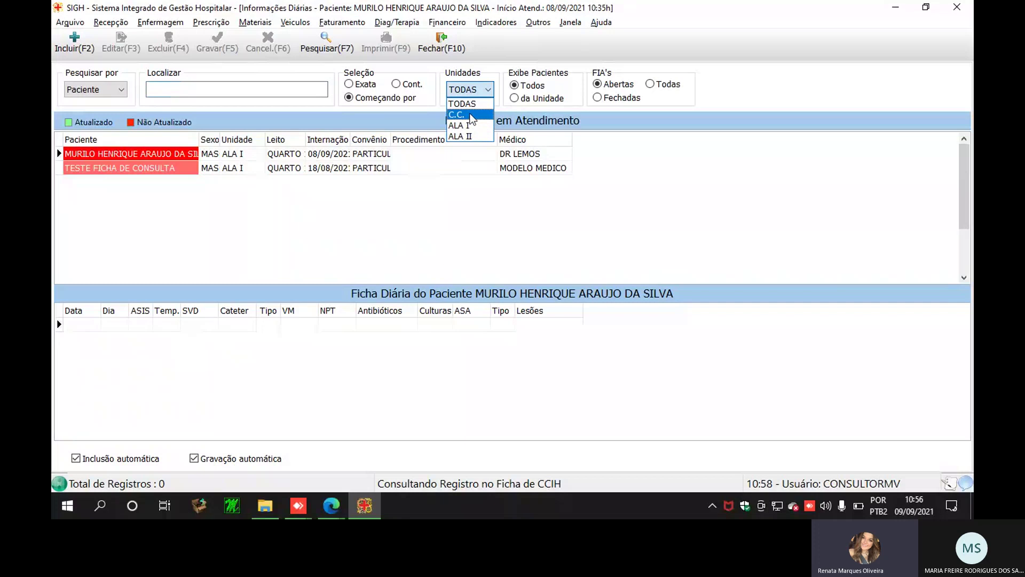
{"action": "left_click", "coordinate": [297, 154]}
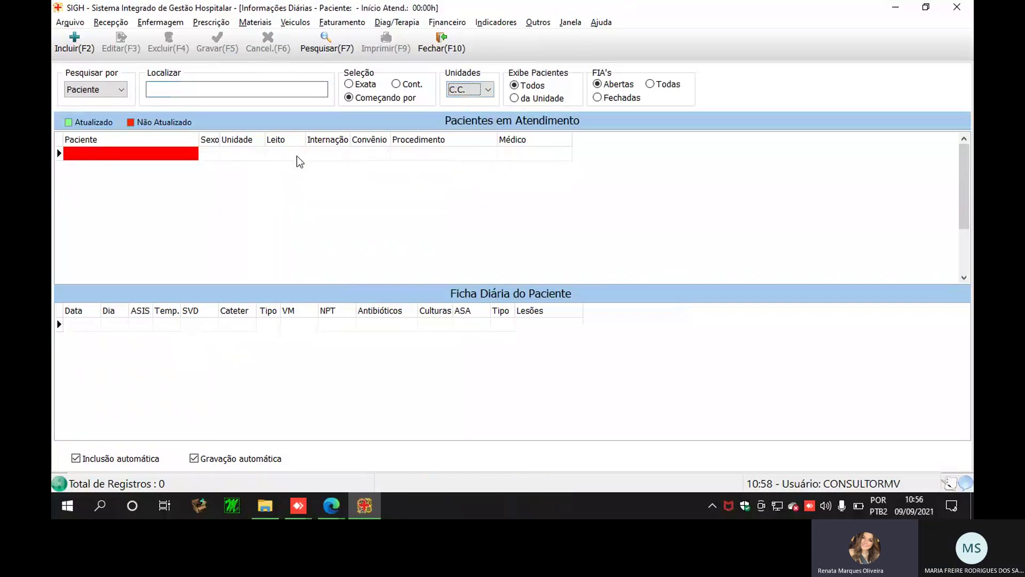
{"action": "left_click", "coordinate": [289, 172]}
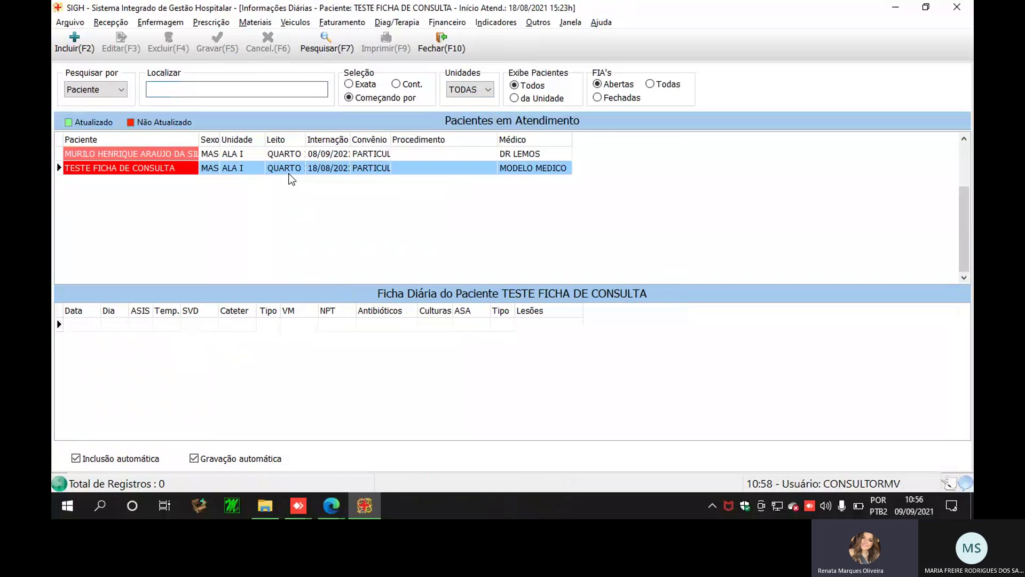
{"action": "left_click", "coordinate": [156, 152]}
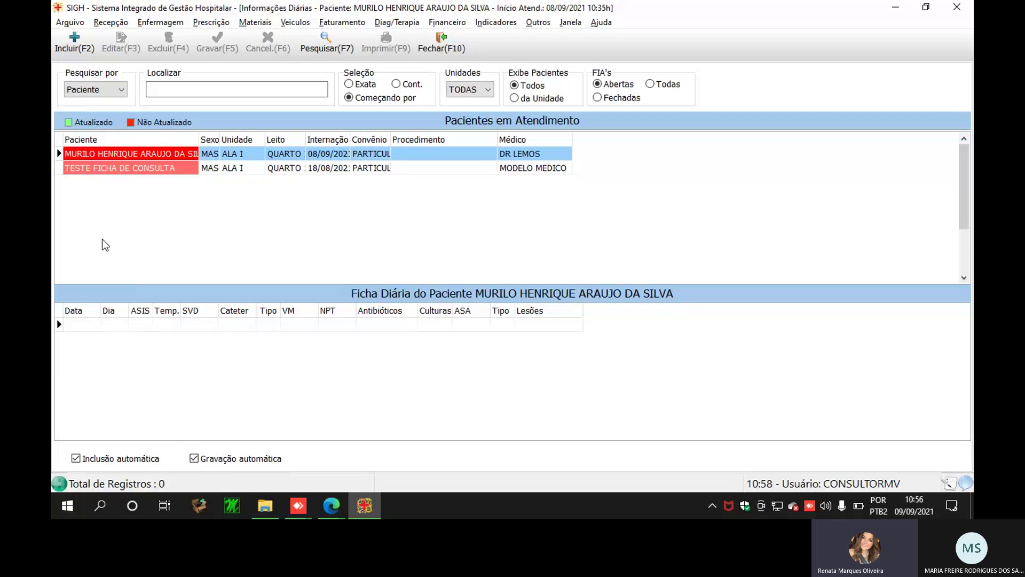
- Start another daily record for the selected patient, try sample text in Lesões, clear it, and cancel the record
{"action": "left_click", "coordinate": [77, 47]}
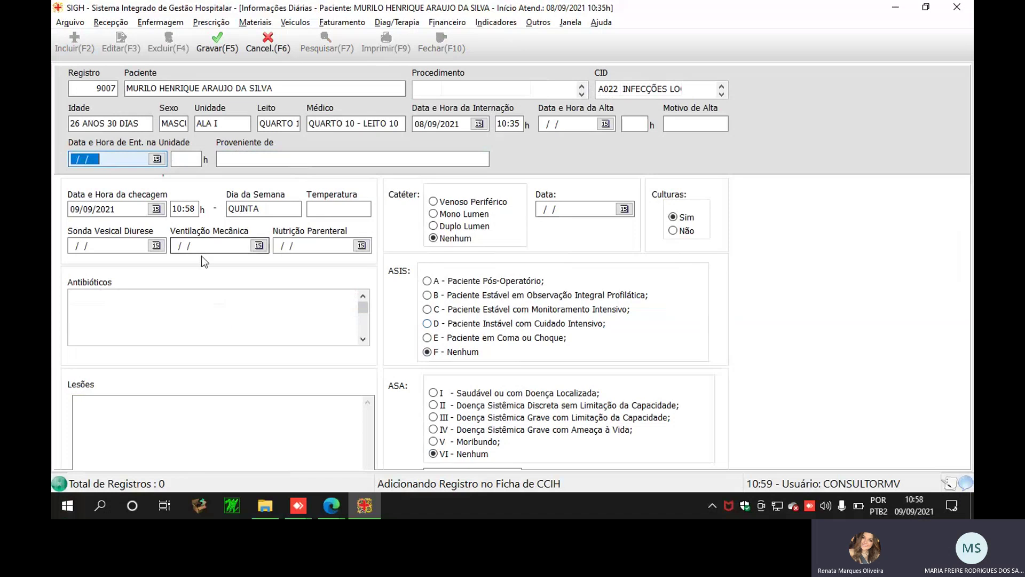
{"action": "left_click", "coordinate": [130, 301]}
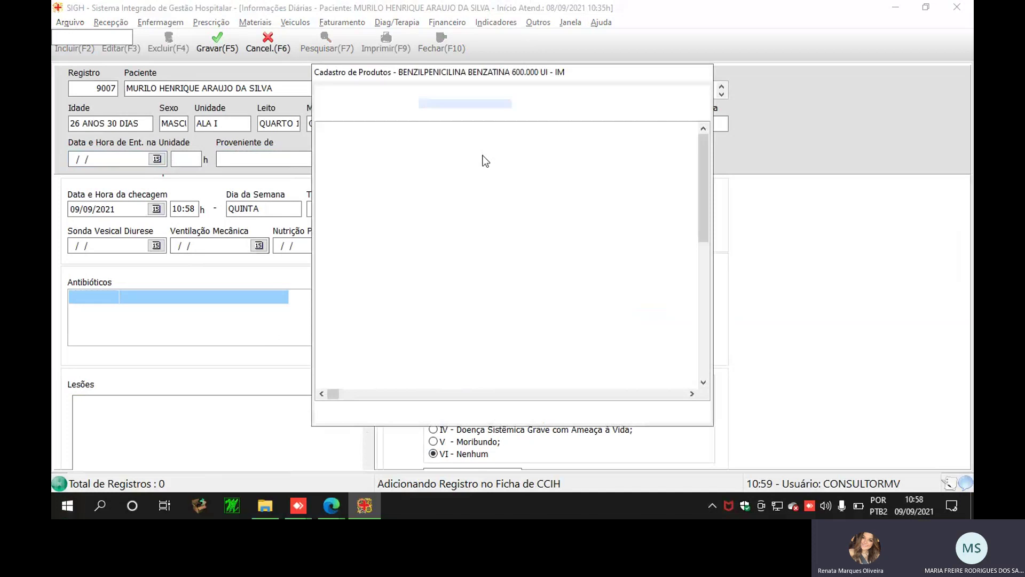
{"action": "left_click", "coordinate": [242, 418]}
{"action": "type", "text": "mdnsjdnsksk"}
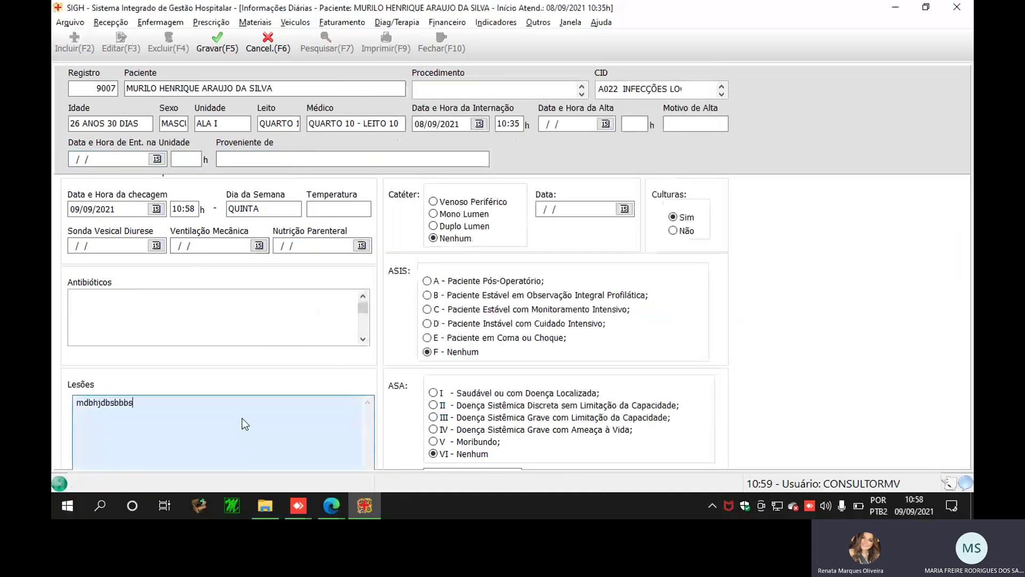
{"action": "key", "text": "BackSpace"}
{"action": "key", "text": "BackSpace"}
{"action": "key", "text": "BackSpace"}
{"action": "key", "text": "BackSpace"}
{"action": "key", "text": "BackSpace"}
{"action": "key", "text": "BackSpace"}
{"action": "key", "text": "BackSpace"}
{"action": "key", "text": "BackSpace"}
{"action": "key", "text": "BackSpace"}
{"action": "key", "text": "BackSpace"}
{"action": "key", "text": "BackSpace"}
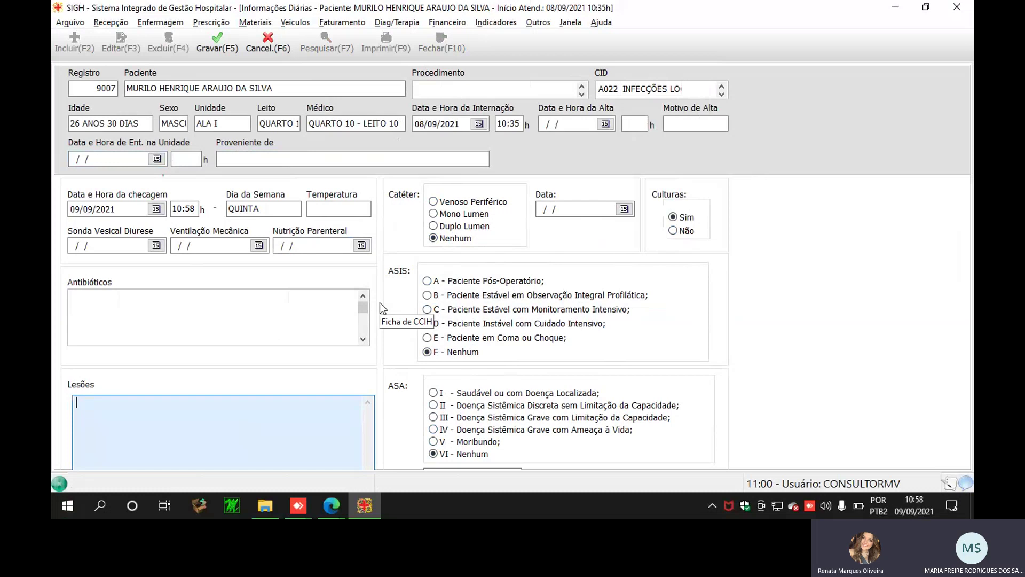
{"action": "left_click", "coordinate": [268, 42]}
{"action": "key", "text": "Return"}
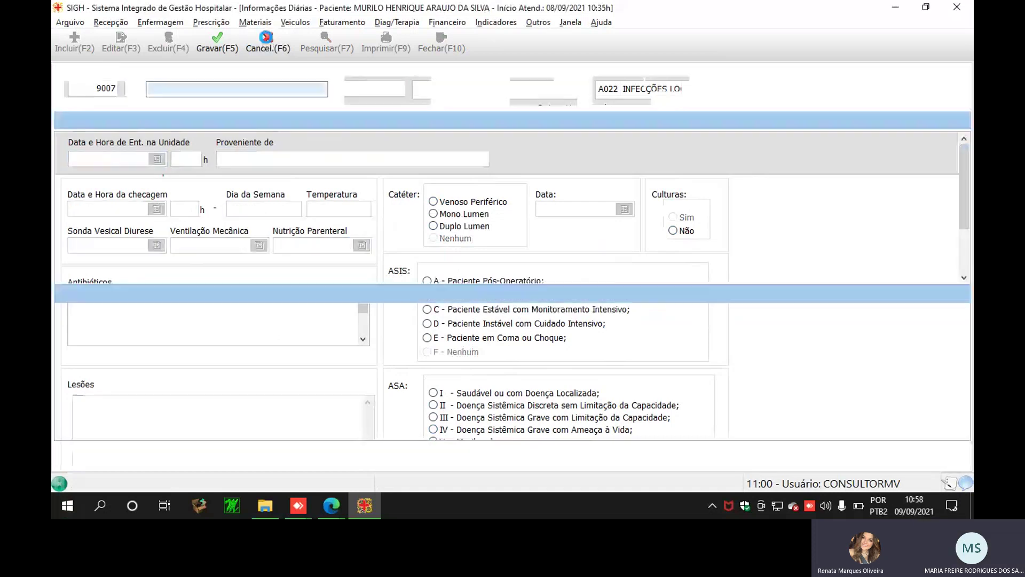
- Open the CCIH Culturas register to view its entries
{"action": "left_click", "coordinate": [160, 22]}
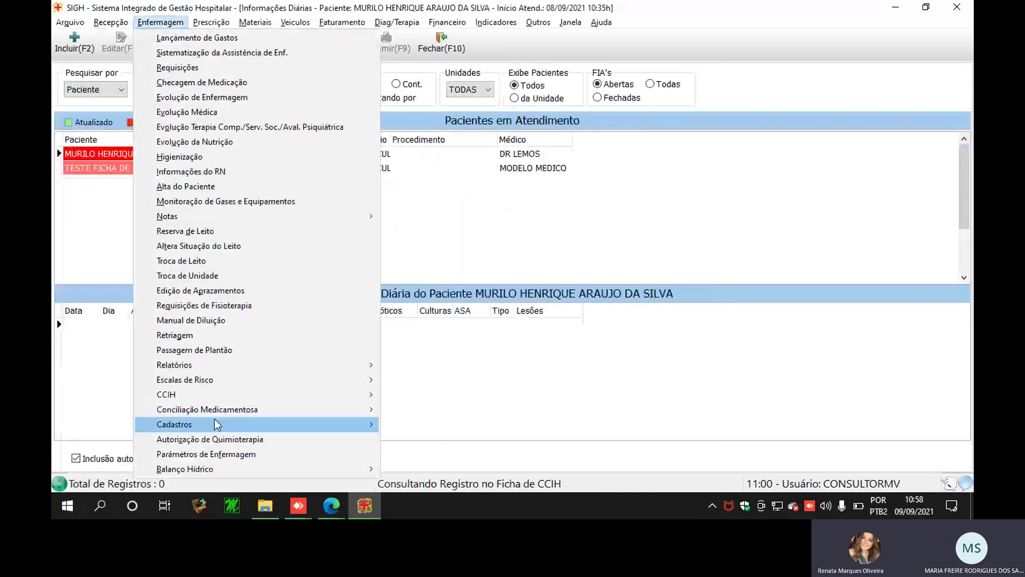
{"action": "mouse_move", "coordinate": [220, 399]}
{"action": "mouse_move", "coordinate": [419, 426]}
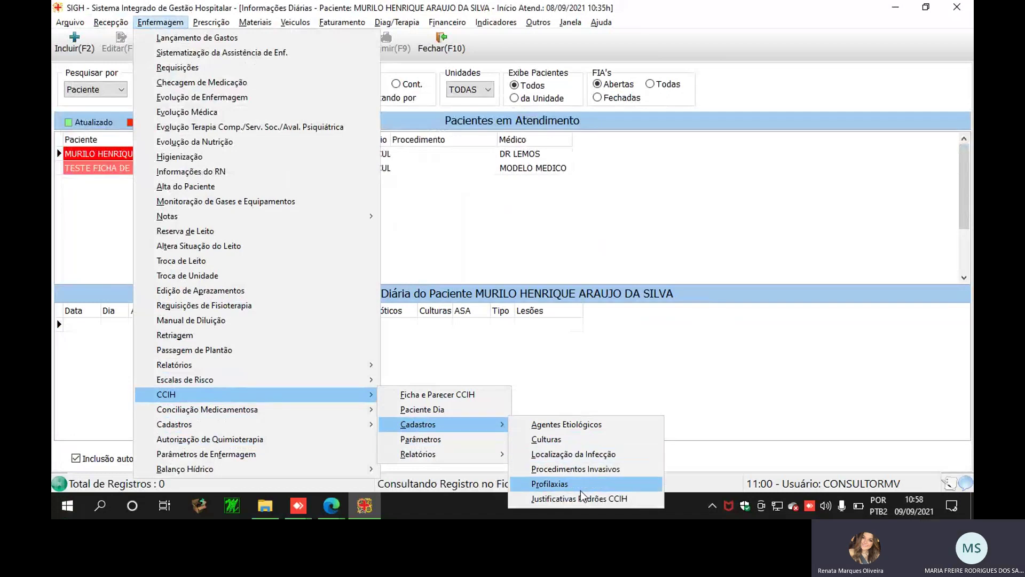
{"action": "left_click", "coordinate": [573, 438]}
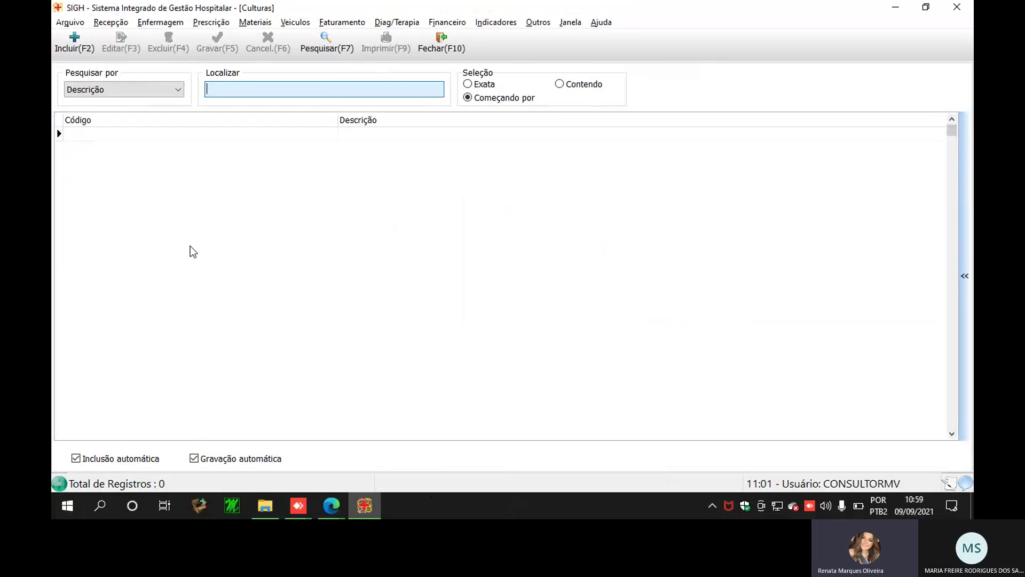
- Open the CCIH report Antimicrobianos Prescritos por Período and examine its date criteria, leaving Data Atendimento Requisição selected
{"action": "left_click", "coordinate": [104, 25]}
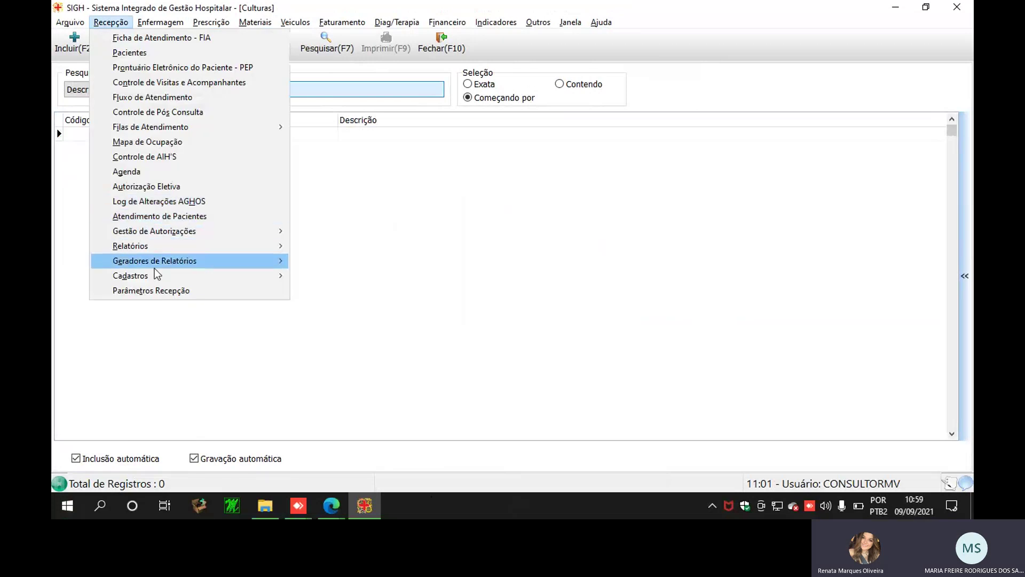
{"action": "mouse_move", "coordinate": [155, 269]}
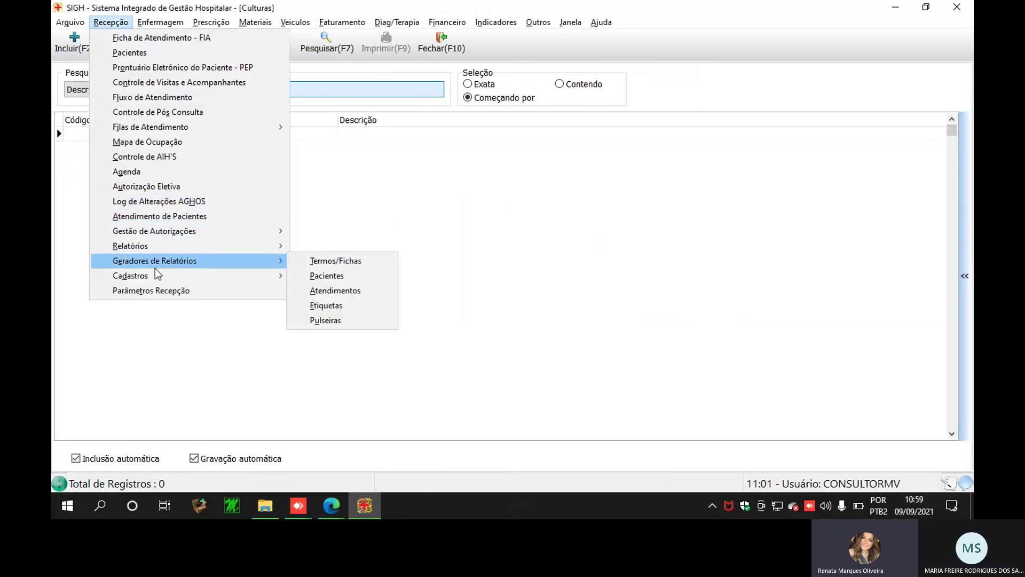
{"action": "mouse_move", "coordinate": [347, 395]}
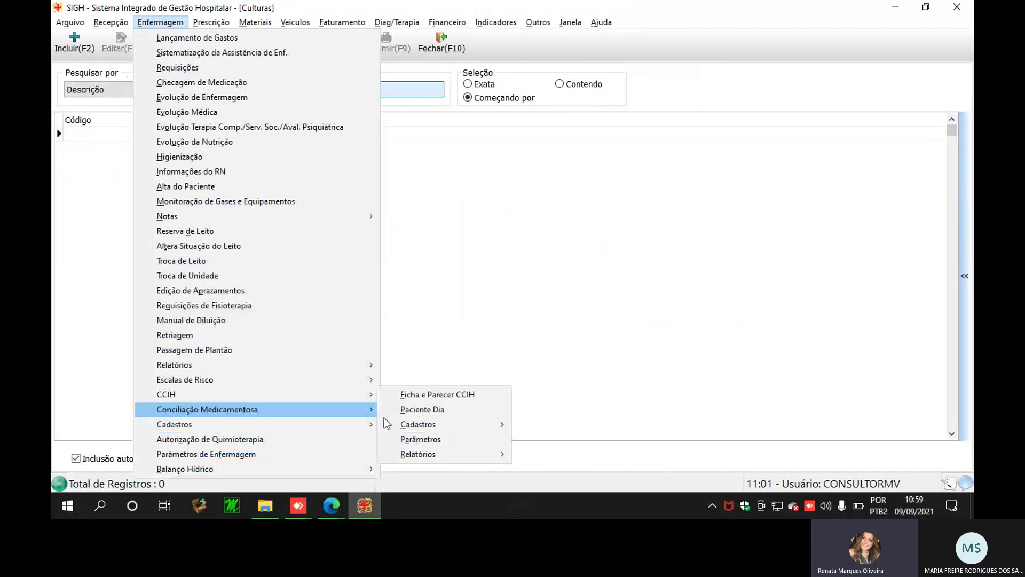
{"action": "mouse_move", "coordinate": [446, 457]}
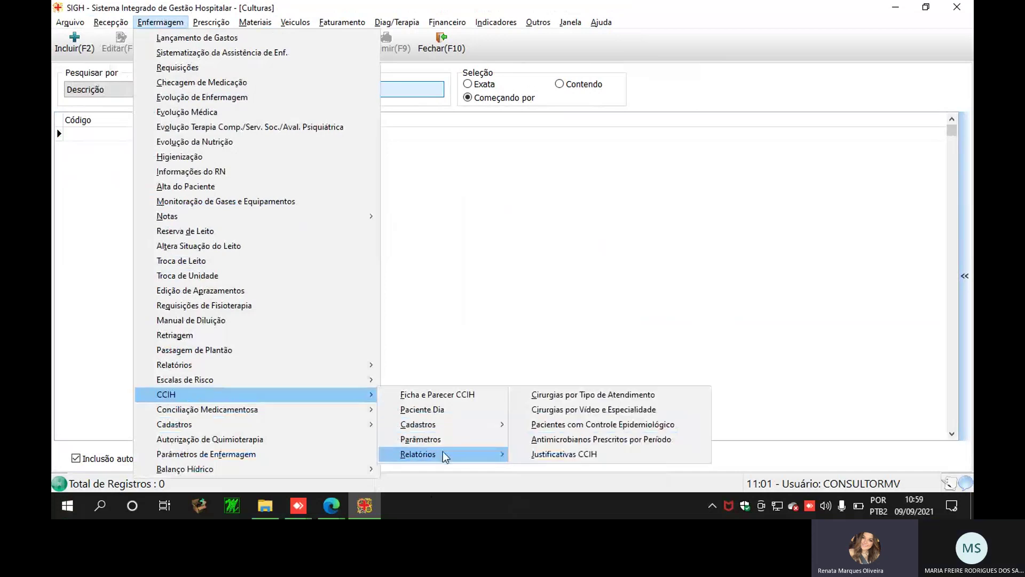
{"action": "left_click", "coordinate": [565, 440]}
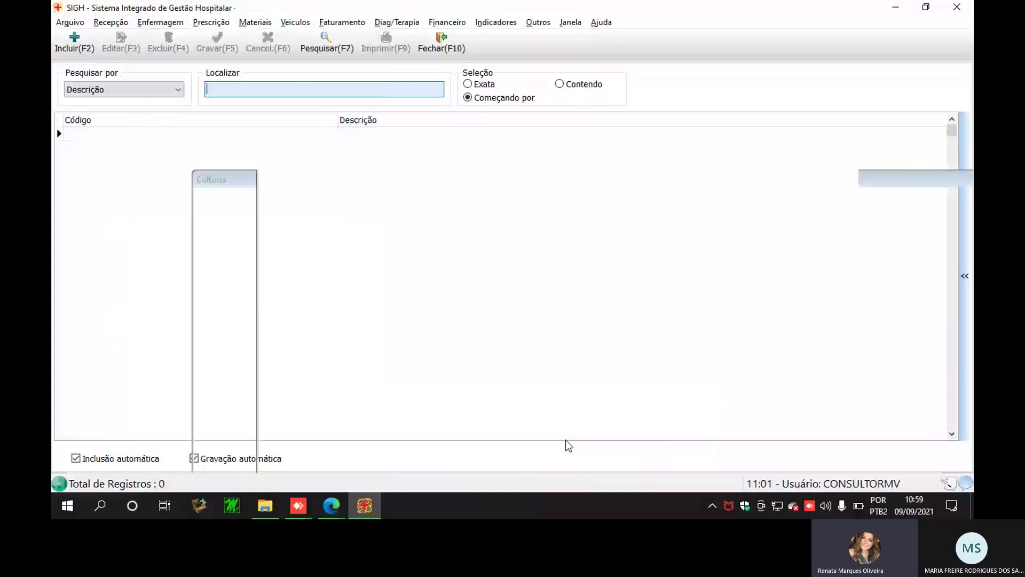
{"action": "left_click", "coordinate": [108, 94]}
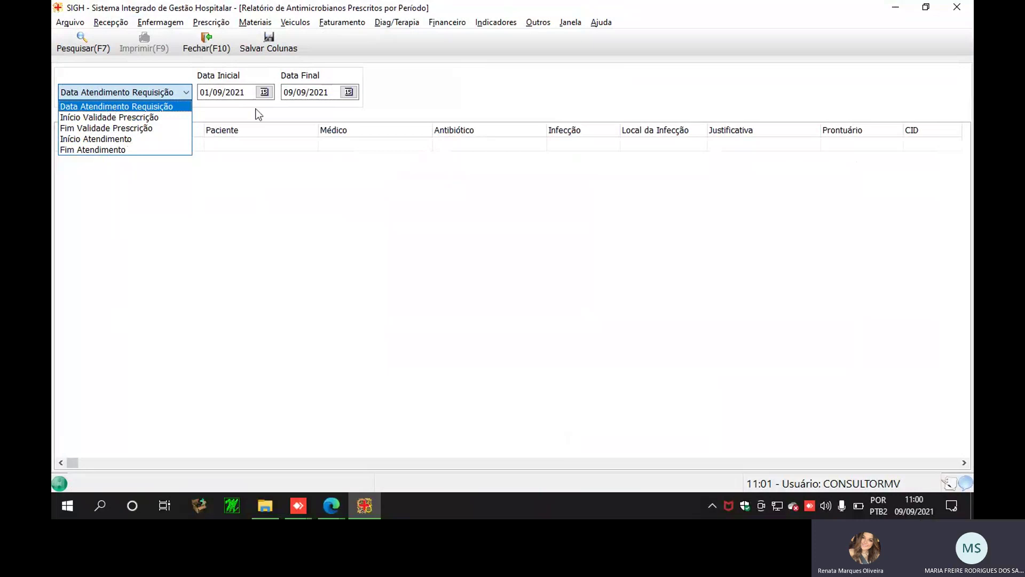
{"action": "left_click", "coordinate": [277, 119]}
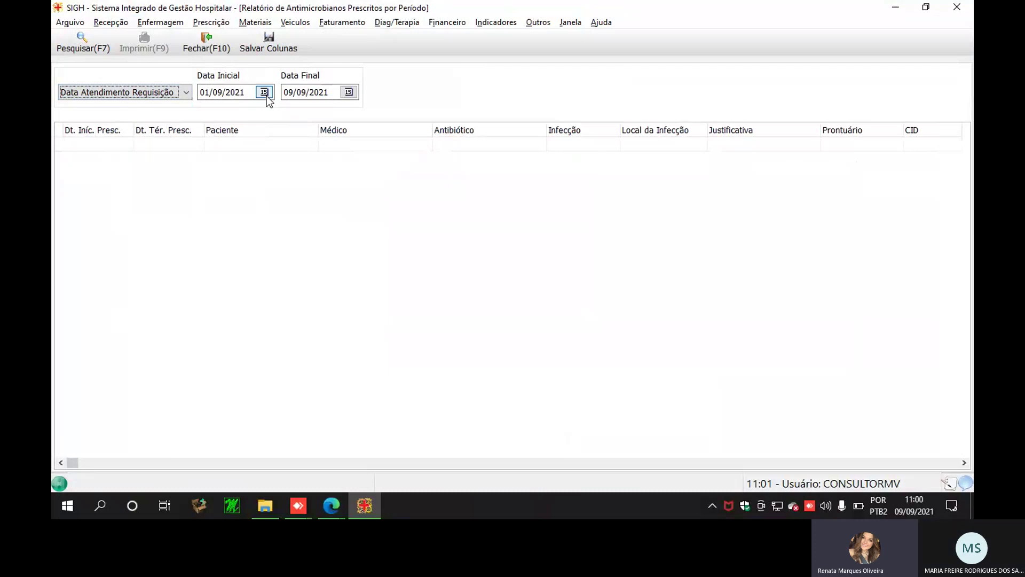
- Open the CCIH report Pacientes com Controle Epidemiológico and examine its search and attendance period, leaving the start date as it is
{"action": "left_click", "coordinate": [142, 23]}
{"action": "mouse_move", "coordinate": [214, 394]}
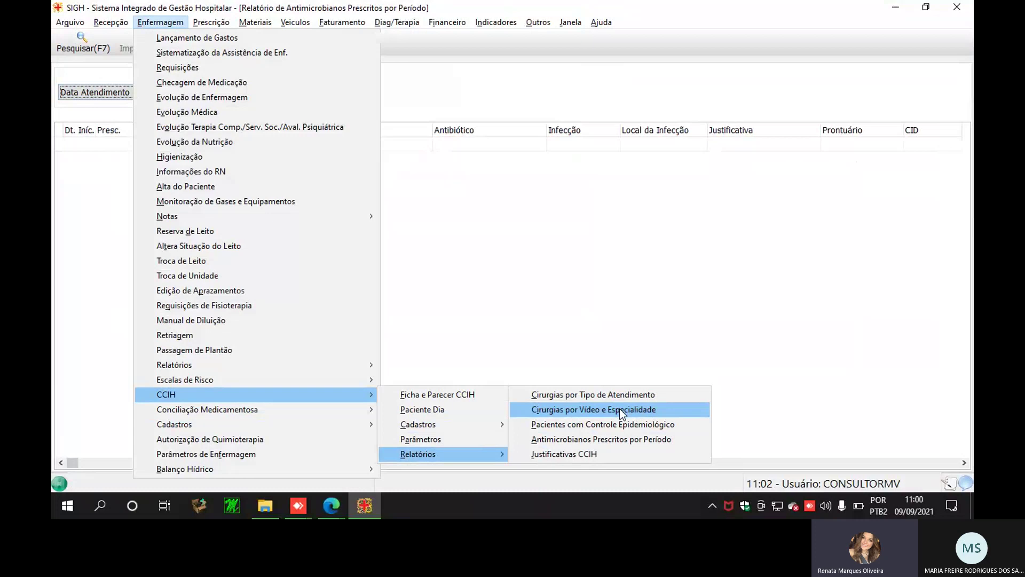
{"action": "left_click", "coordinate": [631, 428]}
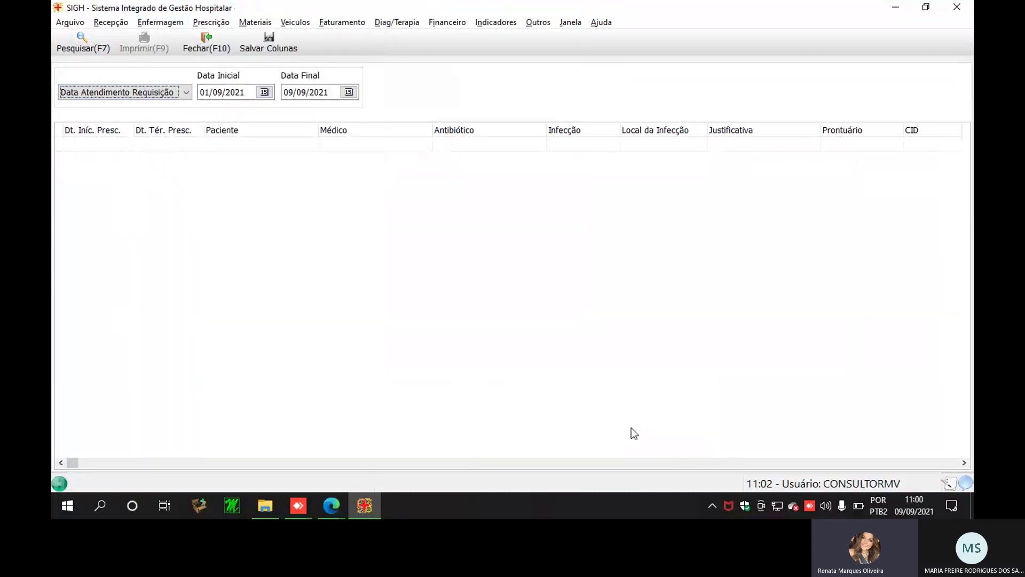
{"action": "left_click", "coordinate": [94, 49]}
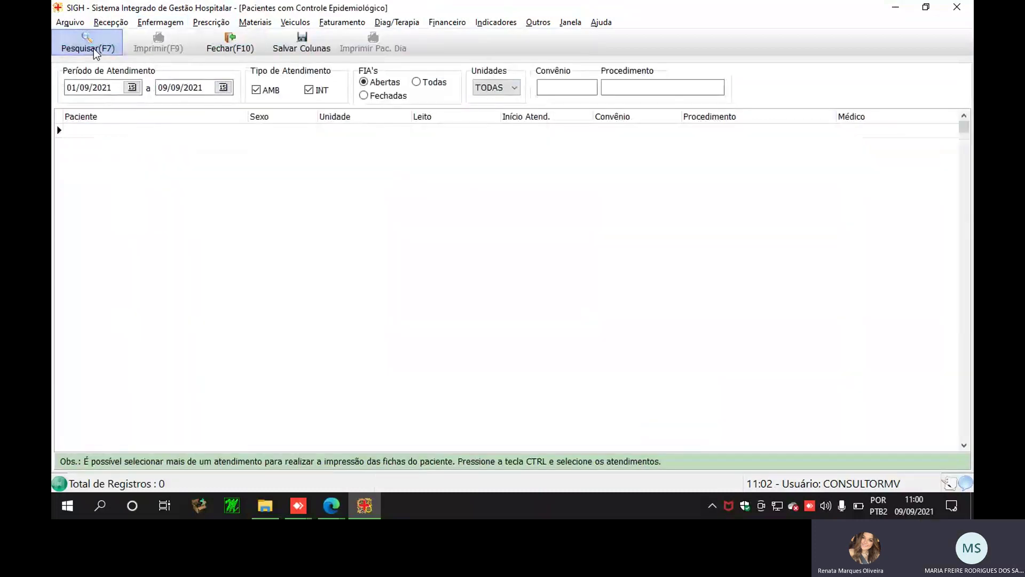
{"action": "left_click", "coordinate": [138, 92]}
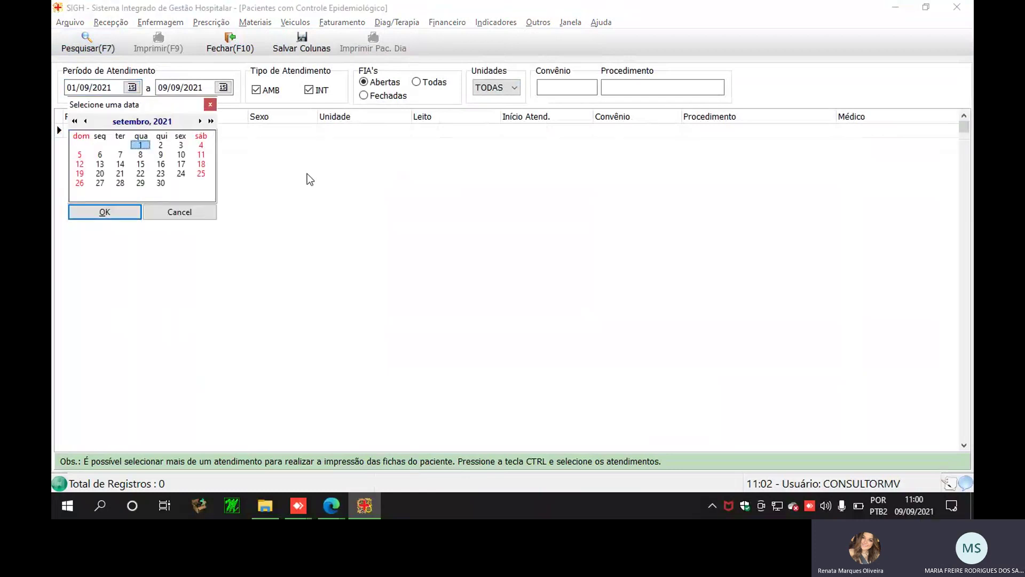
{"action": "left_click", "coordinate": [207, 106]}
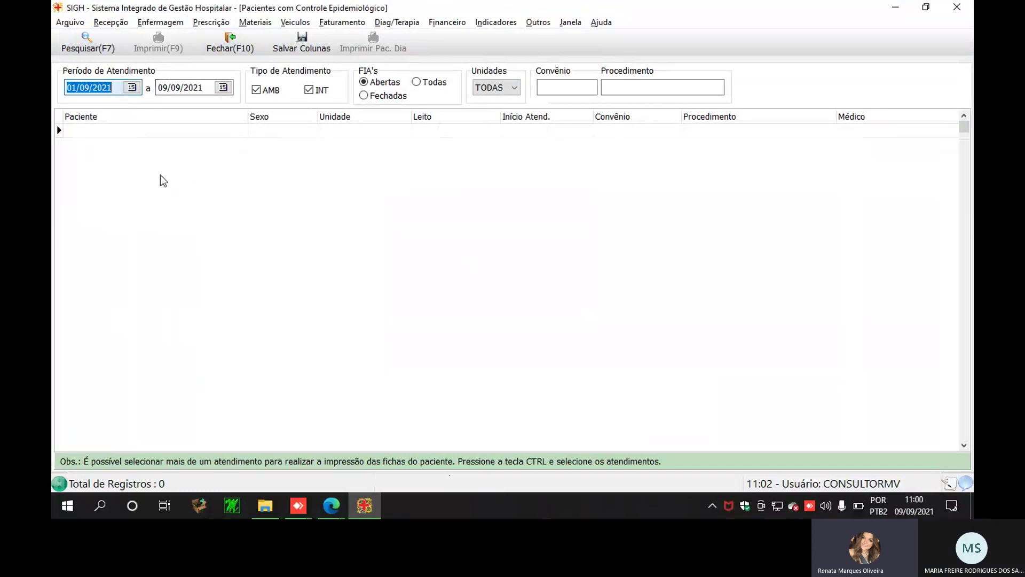
- Open the CCIH report Justificativas CCIH
{"action": "left_click", "coordinate": [159, 24]}
{"action": "mouse_move", "coordinate": [214, 394]}
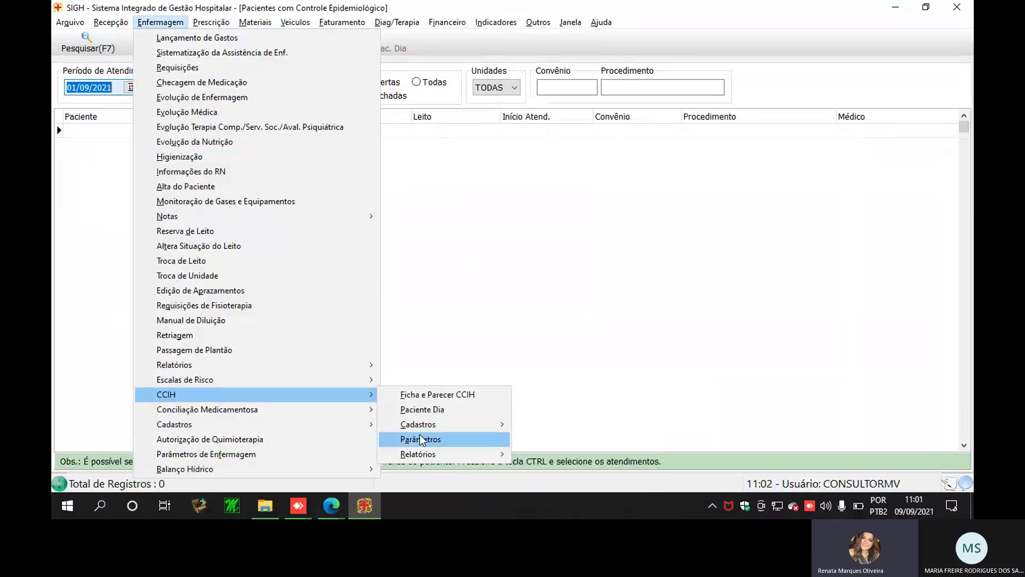
{"action": "mouse_move", "coordinate": [425, 459]}
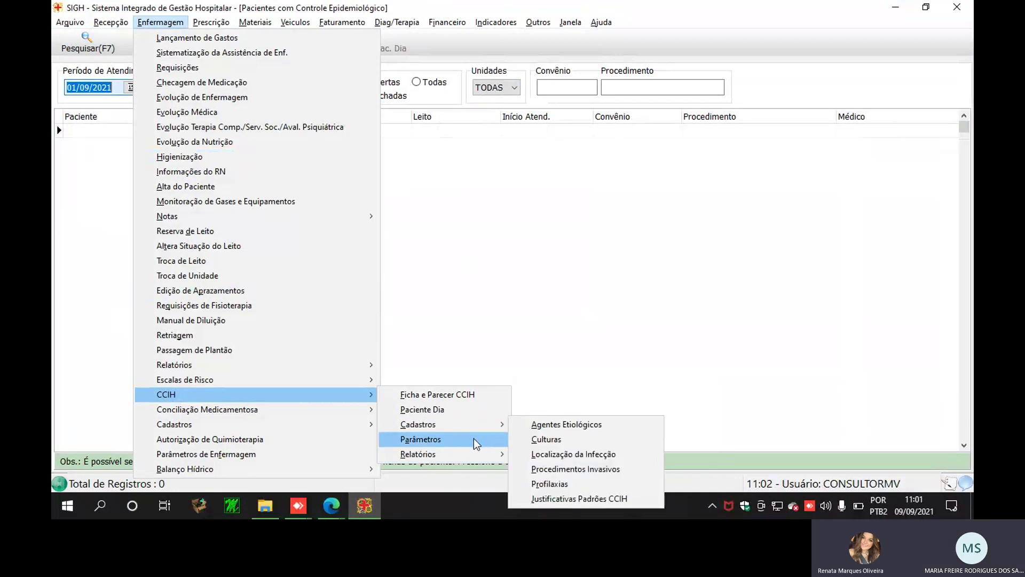
{"action": "mouse_move", "coordinate": [467, 454]}
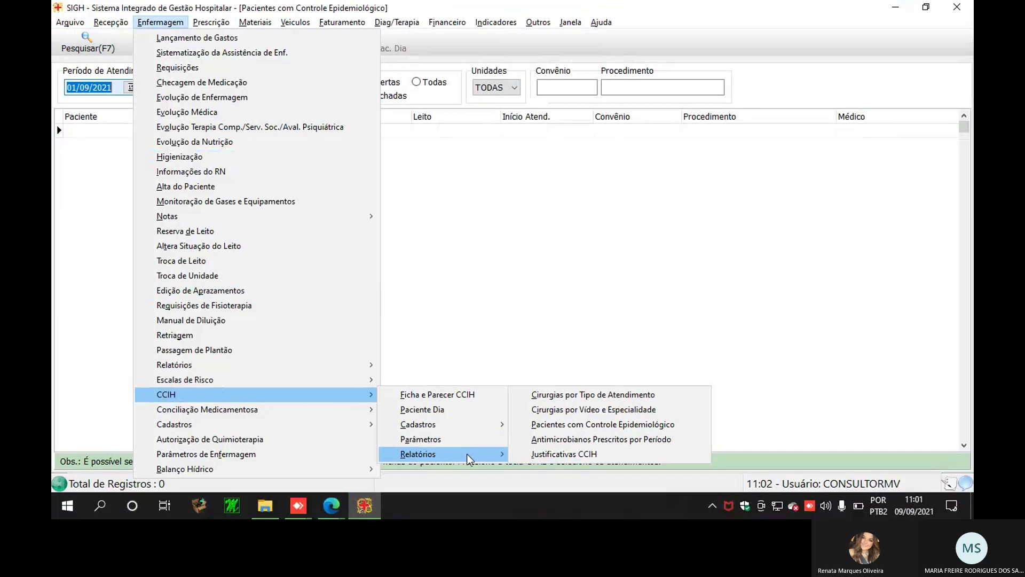
{"action": "left_click", "coordinate": [546, 454]}
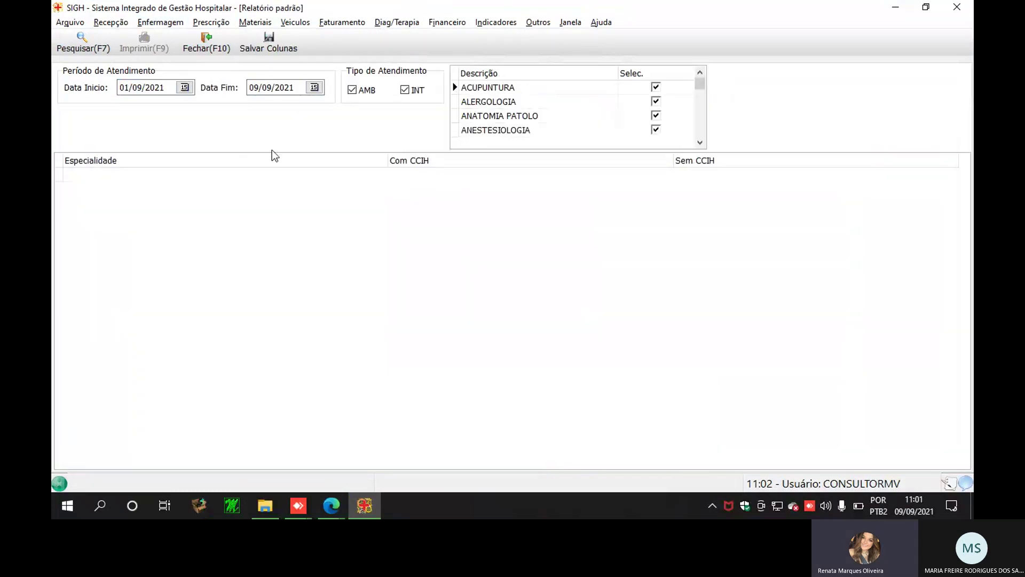
- Examine the specialties offered as selection criteria in the Justificativas CCIH report, along with its results area
{"action": "left_click", "coordinate": [701, 142]}
{"action": "left_click", "coordinate": [700, 142]}
{"action": "left_click", "coordinate": [700, 142]}
{"action": "left_click", "coordinate": [700, 142]}
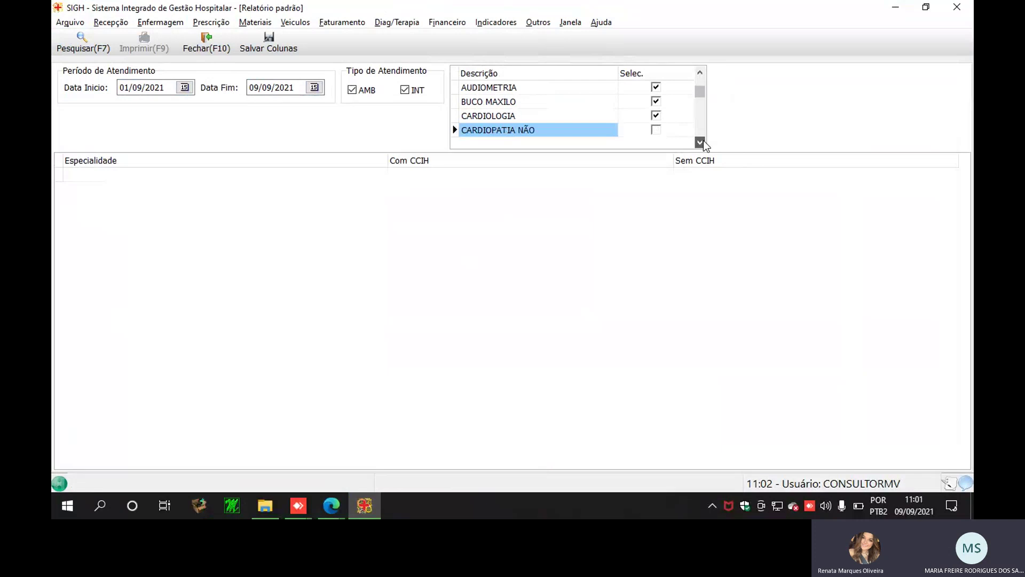
{"action": "left_click", "coordinate": [700, 142]}
{"action": "left_click", "coordinate": [700, 142]}
{"action": "left_click", "coordinate": [700, 142]}
{"action": "left_click", "coordinate": [700, 142]}
{"action": "left_click", "coordinate": [700, 142]}
{"action": "left_click", "coordinate": [700, 142]}
{"action": "left_click", "coordinate": [700, 142]}
{"action": "left_click", "coordinate": [700, 142]}
{"action": "left_click", "coordinate": [700, 142]}
{"action": "left_click", "coordinate": [700, 142]}
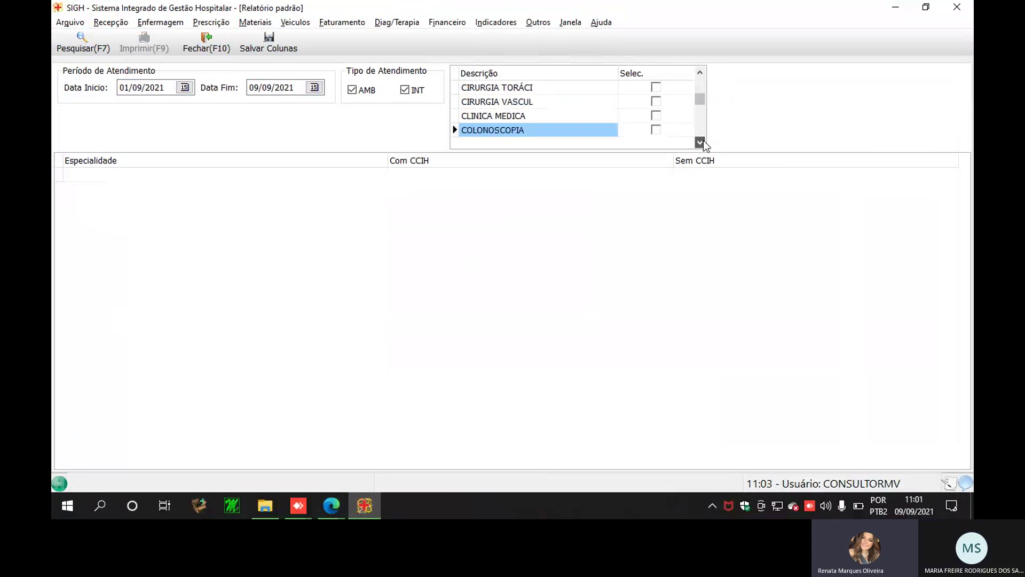
{"action": "left_click", "coordinate": [700, 142]}
{"action": "left_click", "coordinate": [703, 141]}
{"action": "left_click", "coordinate": [703, 140]}
{"action": "left_click", "coordinate": [703, 141]}
{"action": "left_click", "coordinate": [704, 140]}
{"action": "left_click", "coordinate": [704, 140]}
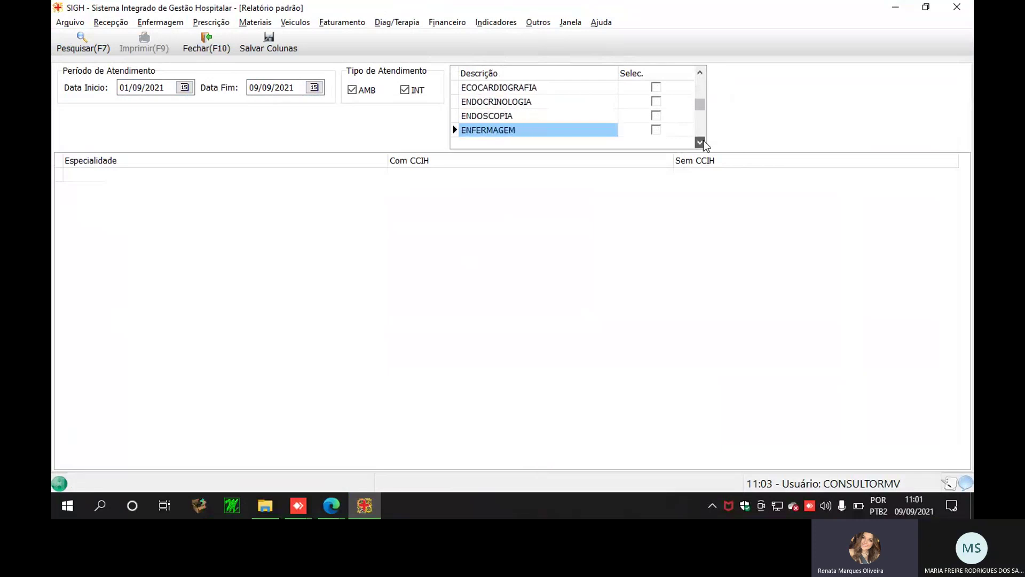
{"action": "left_click", "coordinate": [703, 141]}
{"action": "left_click", "coordinate": [704, 140]}
{"action": "left_click", "coordinate": [703, 140]}
{"action": "left_click", "coordinate": [703, 140]}
{"action": "left_click", "coordinate": [703, 141]}
{"action": "left_click", "coordinate": [704, 140]}
{"action": "left_click", "coordinate": [703, 141]}
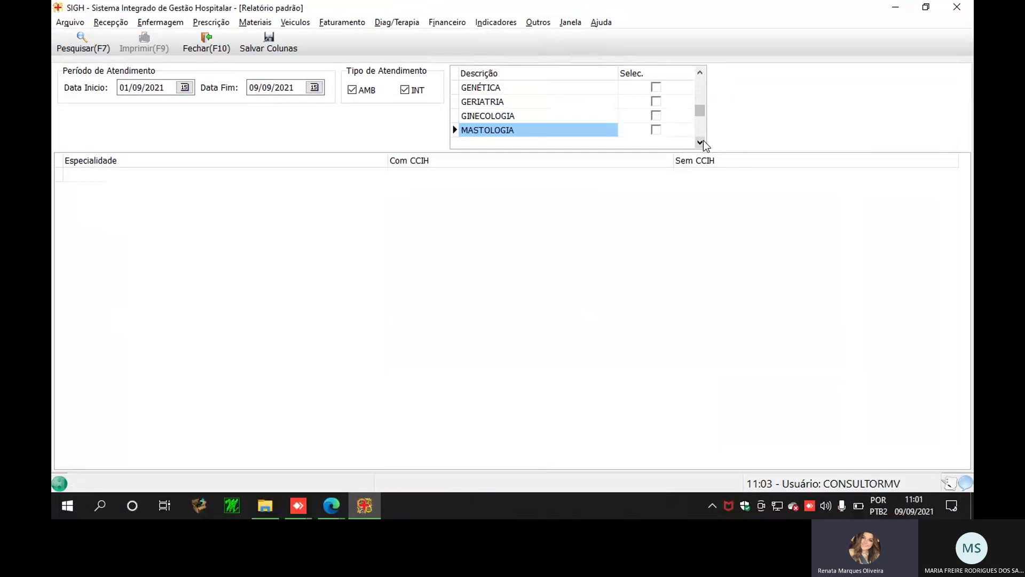
{"action": "left_click", "coordinate": [704, 140]}
{"action": "left_click", "coordinate": [704, 140]}
{"action": "left_click", "coordinate": [700, 142]}
{"action": "left_click", "coordinate": [700, 142]}
{"action": "left_click", "coordinate": [700, 143]}
{"action": "left_click", "coordinate": [700, 142]}
{"action": "left_click", "coordinate": [701, 142]}
{"action": "double_click", "coordinate": [700, 142]}
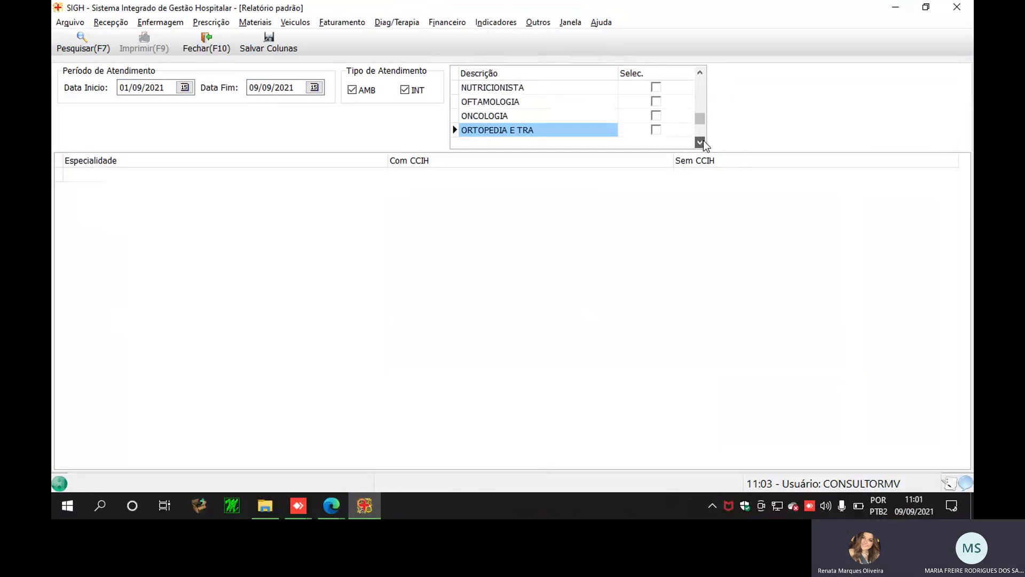
{"action": "double_click", "coordinate": [700, 142]}
{"action": "left_click", "coordinate": [703, 140]}
{"action": "left_click", "coordinate": [703, 140]}
{"action": "left_click", "coordinate": [704, 140]}
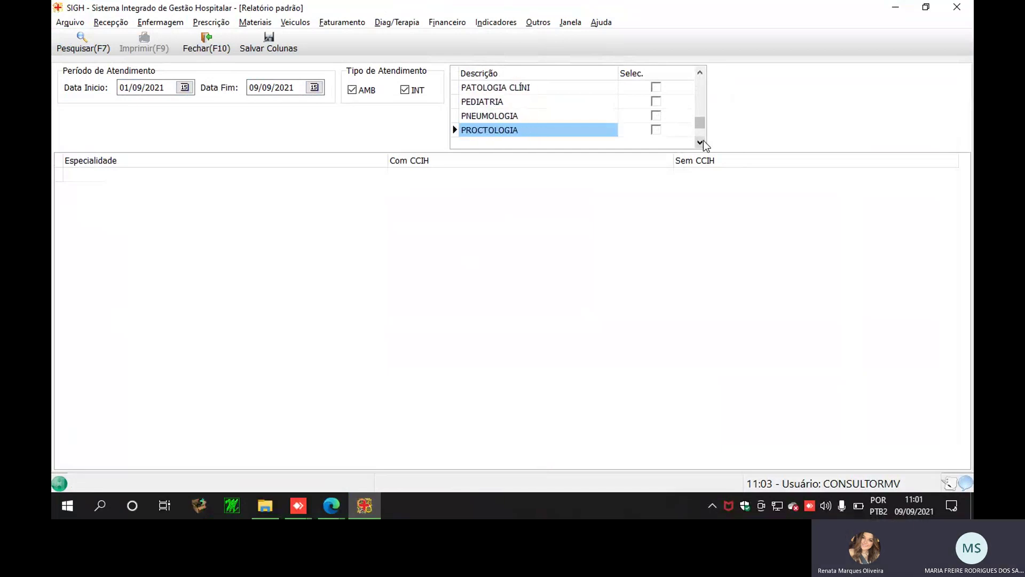
{"action": "left_click", "coordinate": [703, 70]}
{"action": "left_click", "coordinate": [703, 69]}
{"action": "left_click", "coordinate": [703, 69]}
{"action": "left_click", "coordinate": [703, 70]}
{"action": "left_click", "coordinate": [702, 69]}
{"action": "left_click", "coordinate": [702, 70]}
{"action": "left_click", "coordinate": [703, 69]}
{"action": "left_click", "coordinate": [703, 69]}
{"action": "left_click", "coordinate": [703, 70]}
{"action": "left_click", "coordinate": [703, 69]}
{"action": "left_click", "coordinate": [703, 69]}
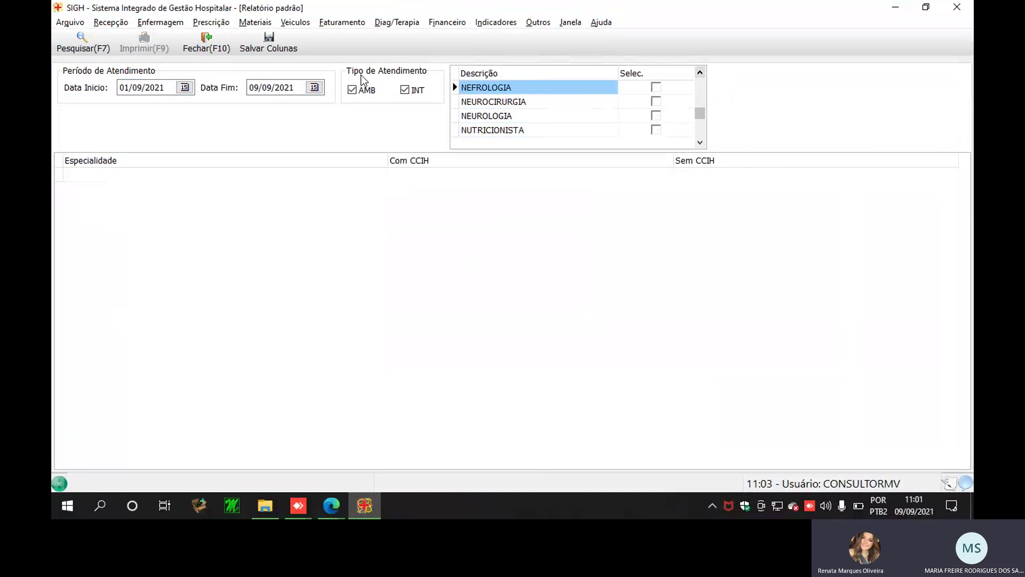
{"action": "left_click", "coordinate": [119, 175]}
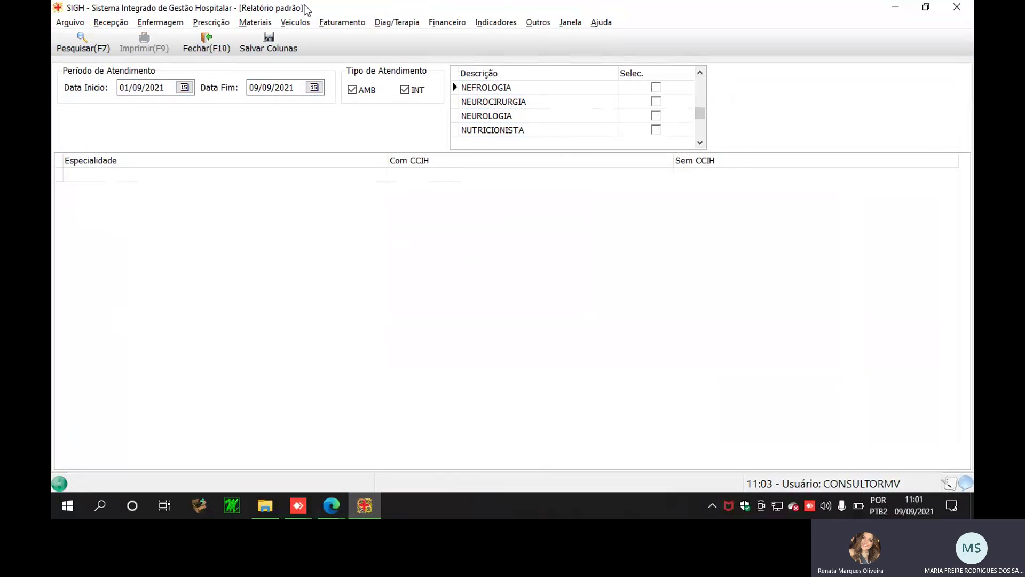
- Open the nursing report Censo Hospitalar, examine its filter options, and close it
{"action": "left_click", "coordinate": [159, 25]}
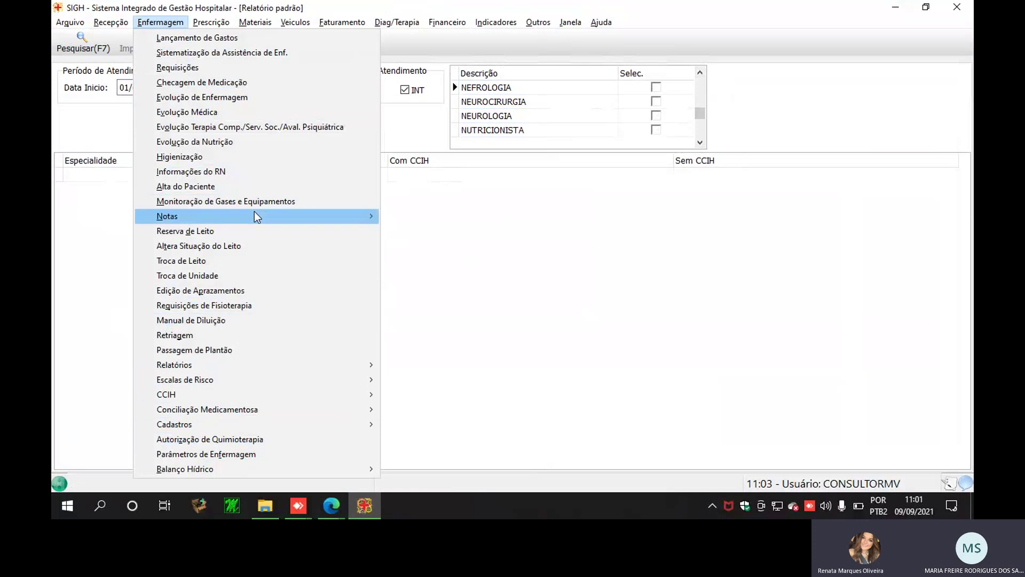
{"action": "mouse_move", "coordinate": [224, 365]}
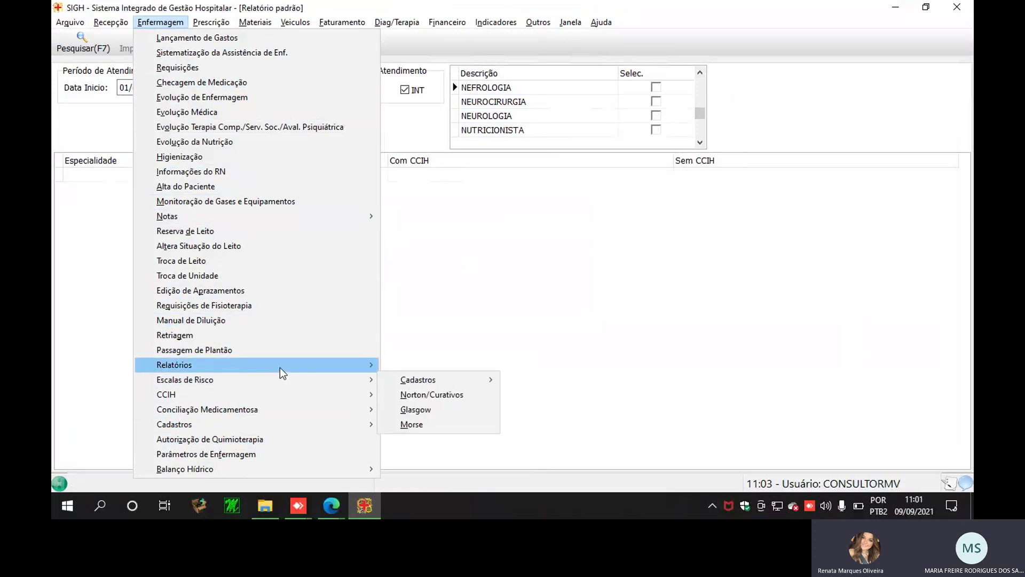
{"action": "mouse_move", "coordinate": [279, 368]}
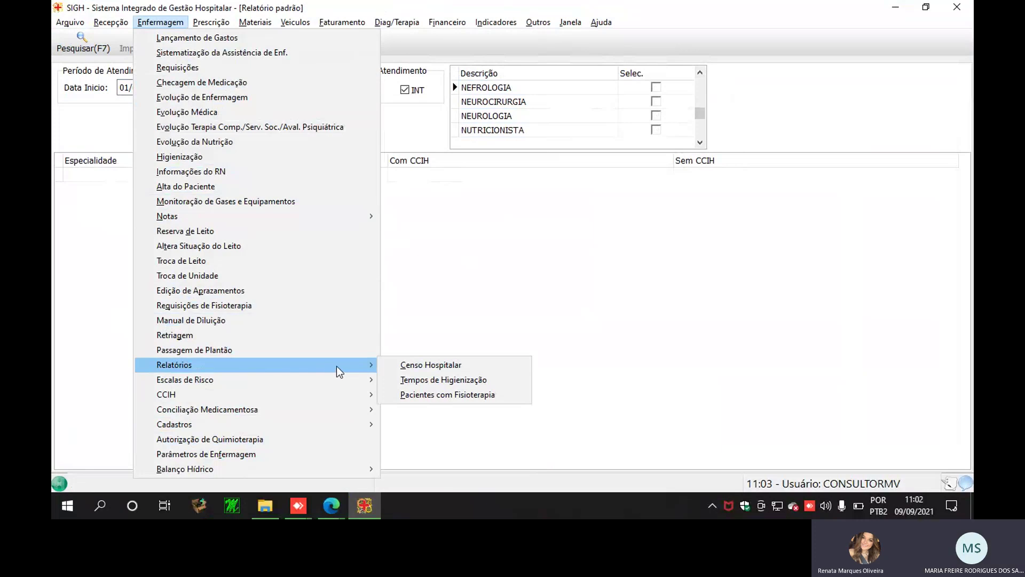
{"action": "left_click", "coordinate": [399, 365]}
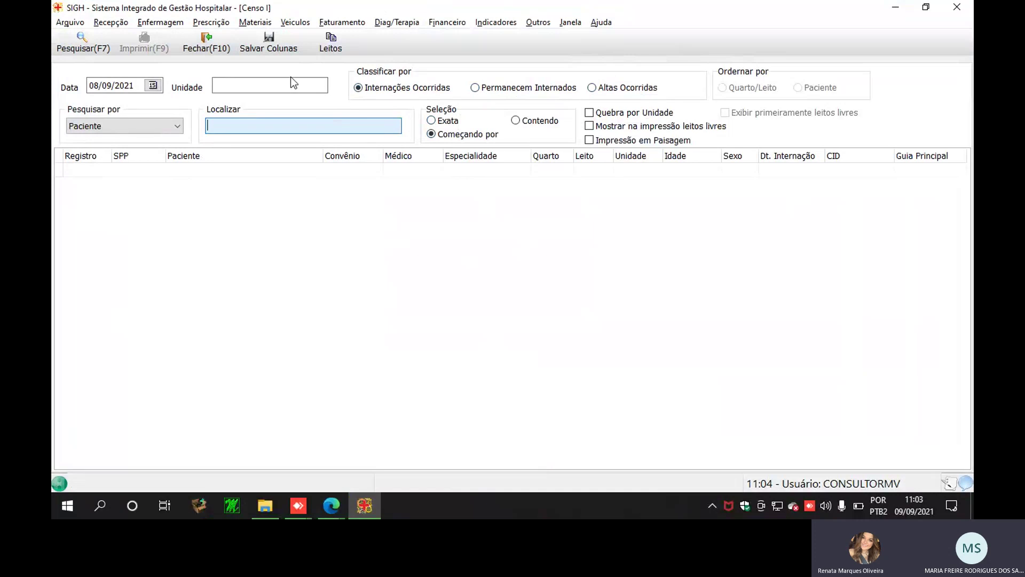
{"action": "left_click", "coordinate": [212, 40]}
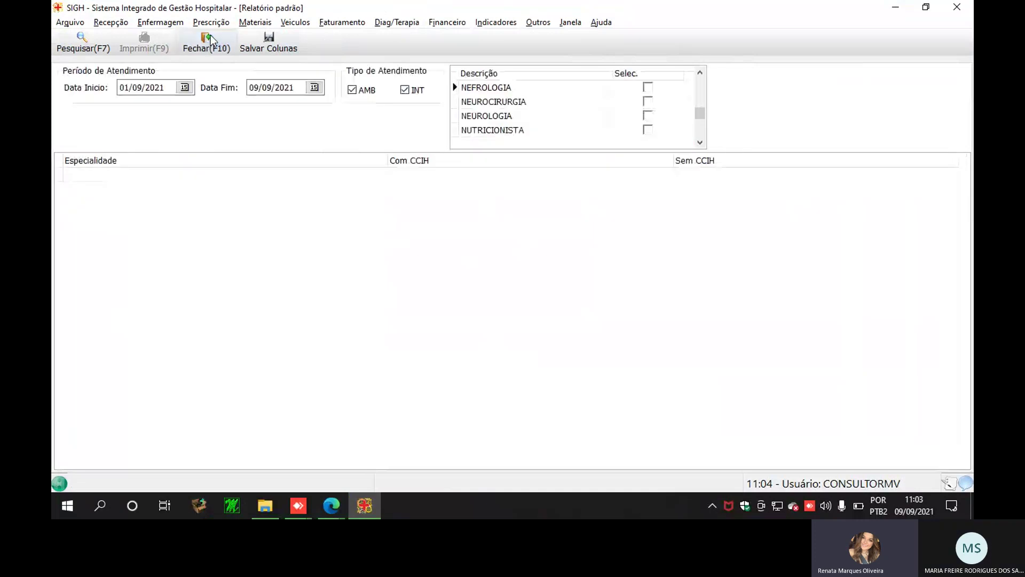
- Open the Cadastro de Unidades register from the reception registers to view the ALA I unit's entry
{"action": "left_click", "coordinate": [160, 22]}
{"action": "mouse_move", "coordinate": [258, 395]}
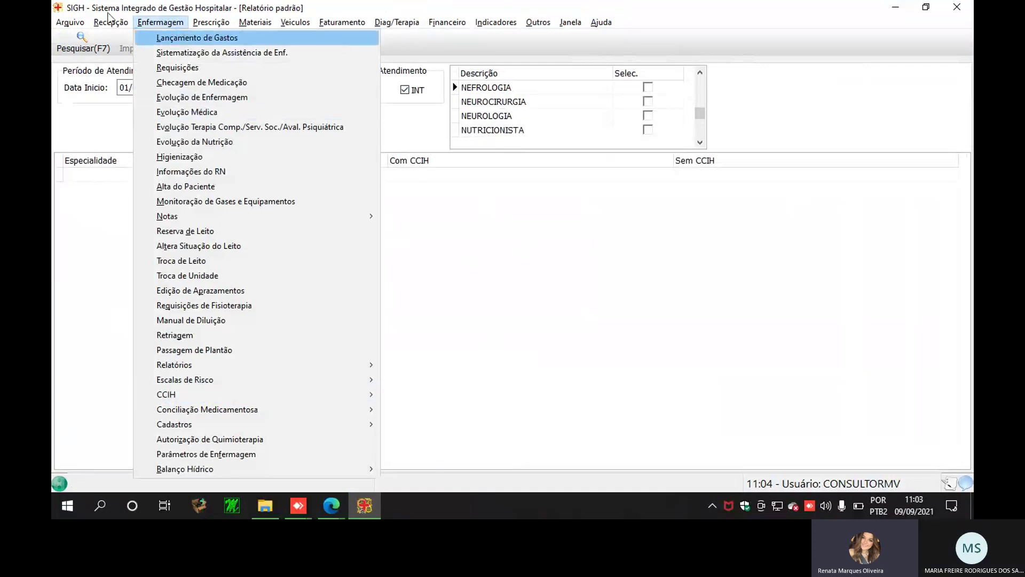
{"action": "mouse_move", "coordinate": [111, 22]}
{"action": "mouse_move", "coordinate": [148, 276]}
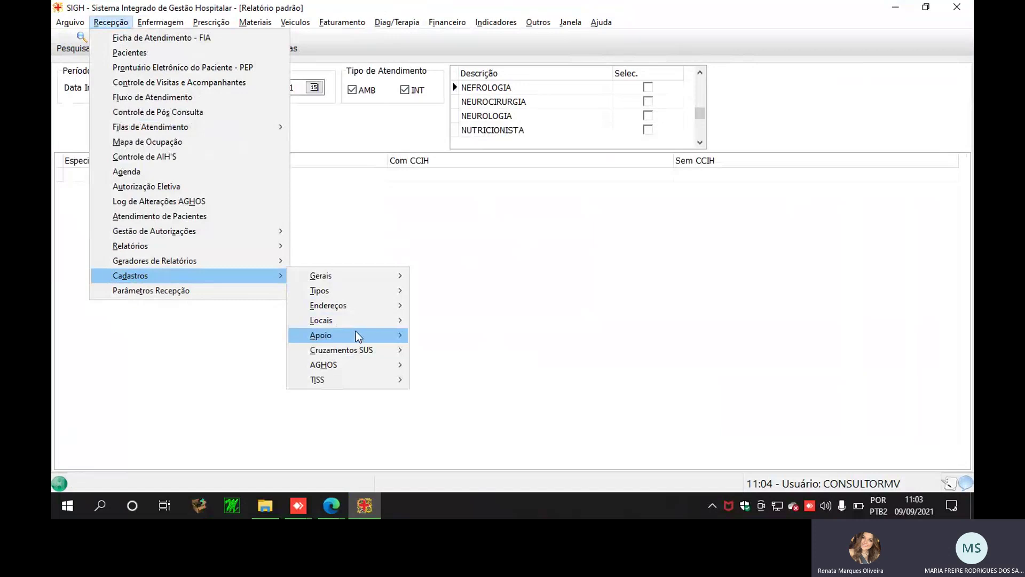
{"action": "mouse_move", "coordinate": [357, 335]}
{"action": "left_click", "coordinate": [426, 336]}
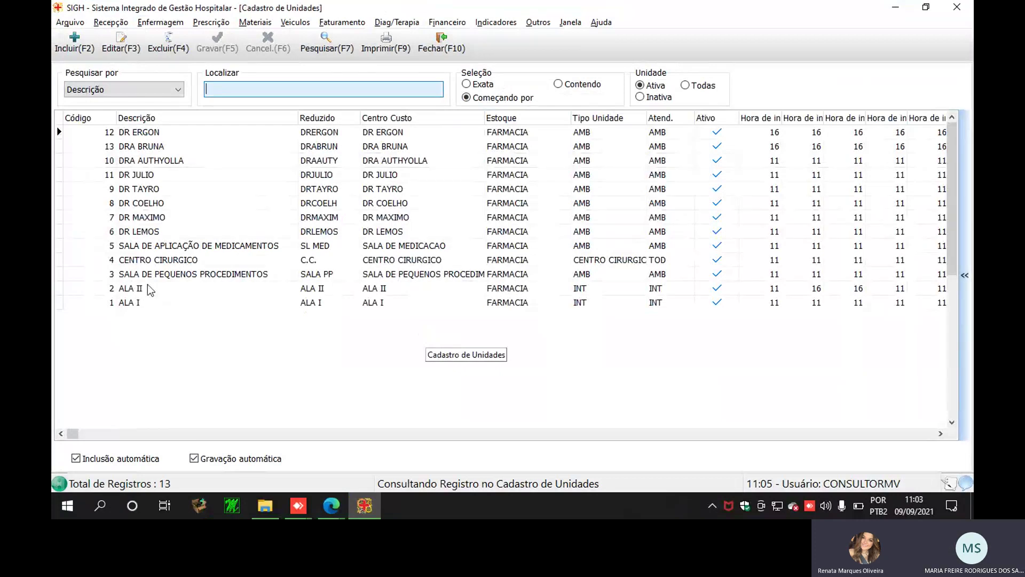
{"action": "left_click", "coordinate": [150, 301]}
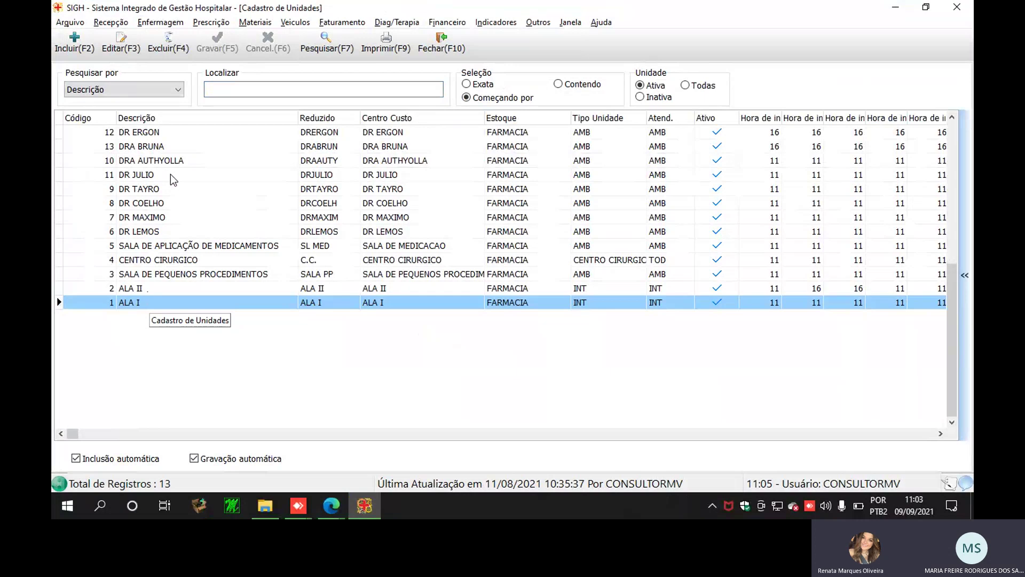
- Open the CENTRO CIRURGICO unit for editing to examine its prescription justification settings, then cancel the edit and close the register
{"action": "left_click", "coordinate": [168, 264]}
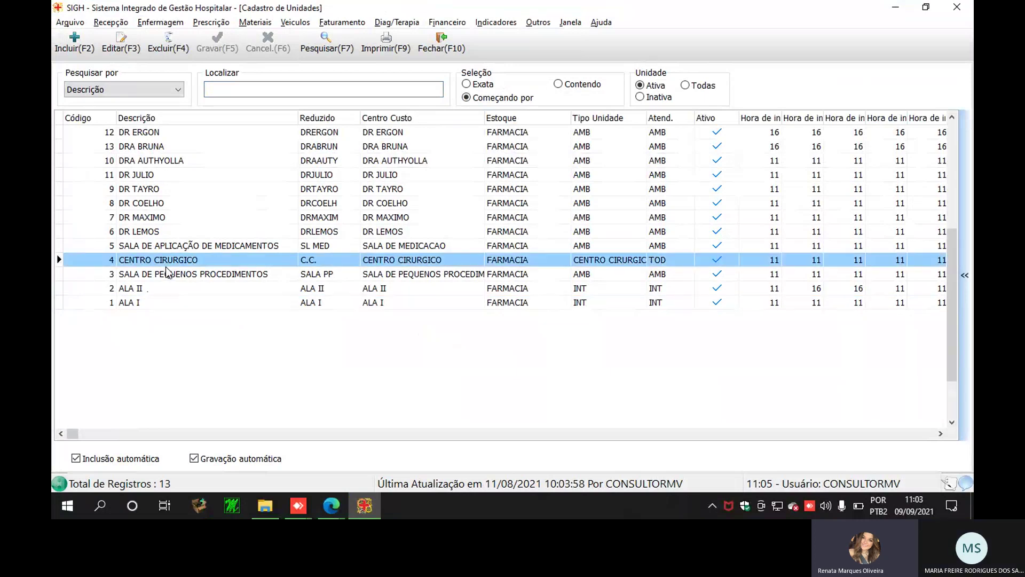
{"action": "left_click", "coordinate": [110, 47]}
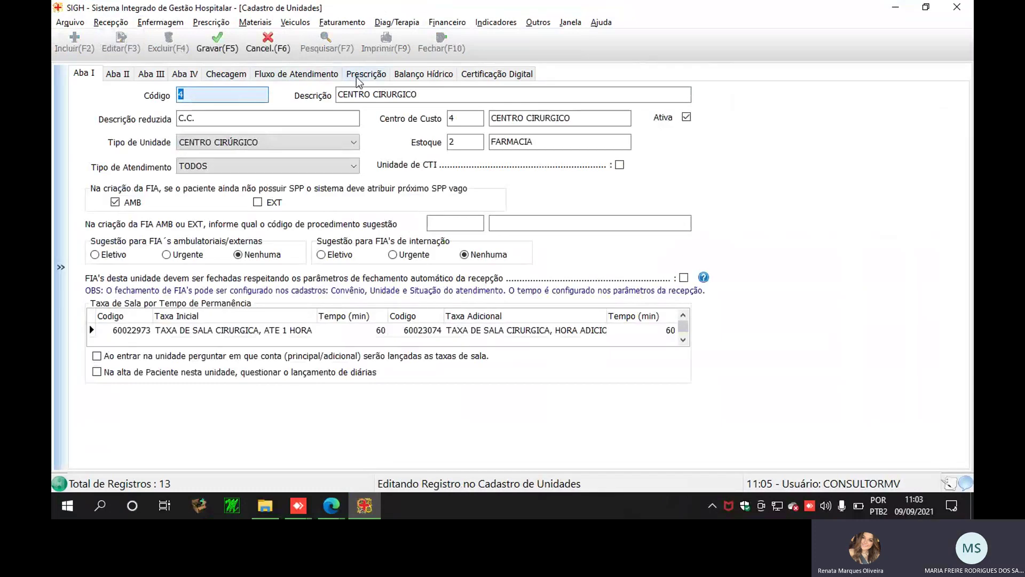
{"action": "left_click", "coordinate": [357, 76]}
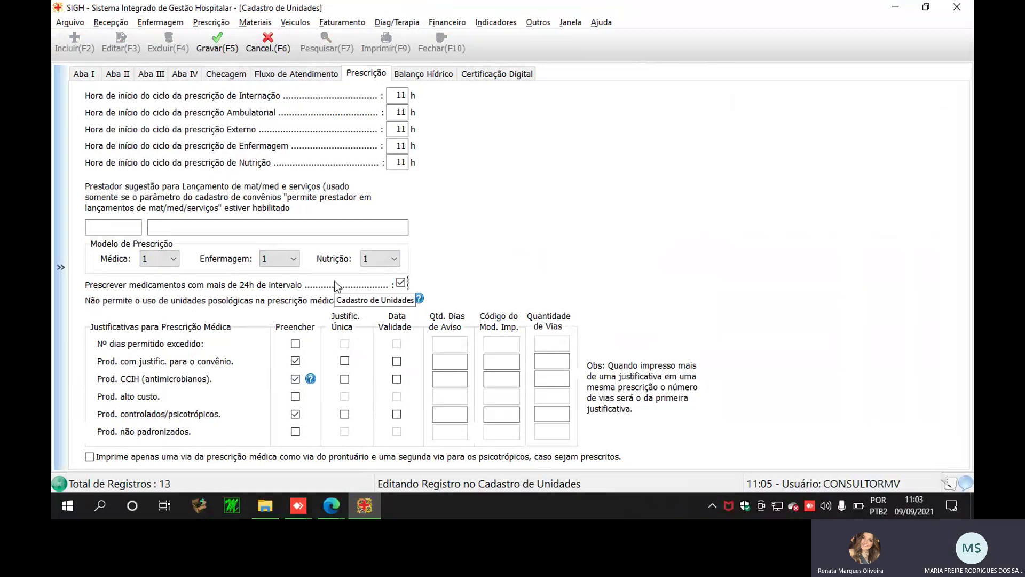
{"action": "left_click", "coordinate": [263, 51]}
{"action": "key", "text": "Return"}
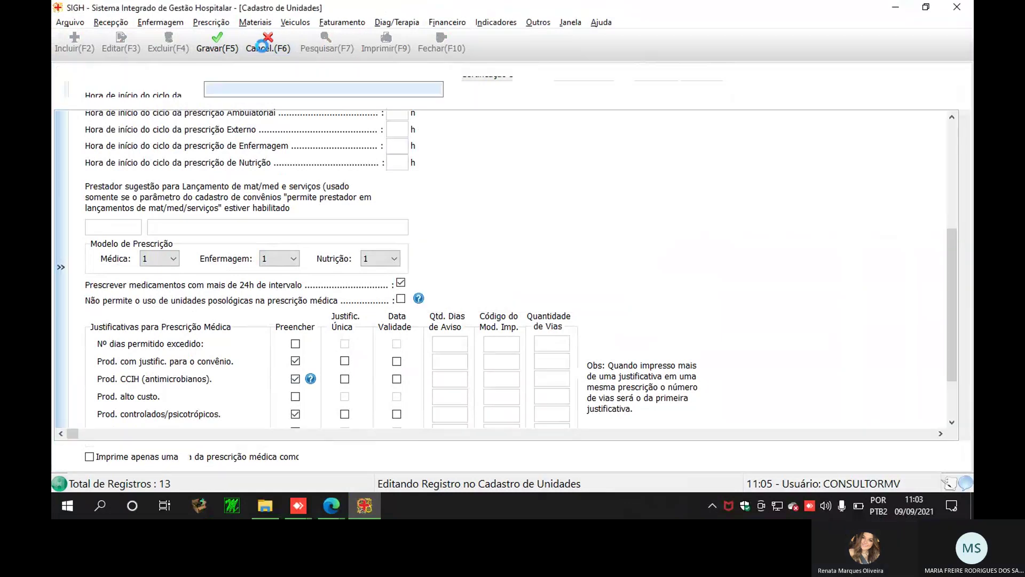
{"action": "left_click", "coordinate": [451, 51]}
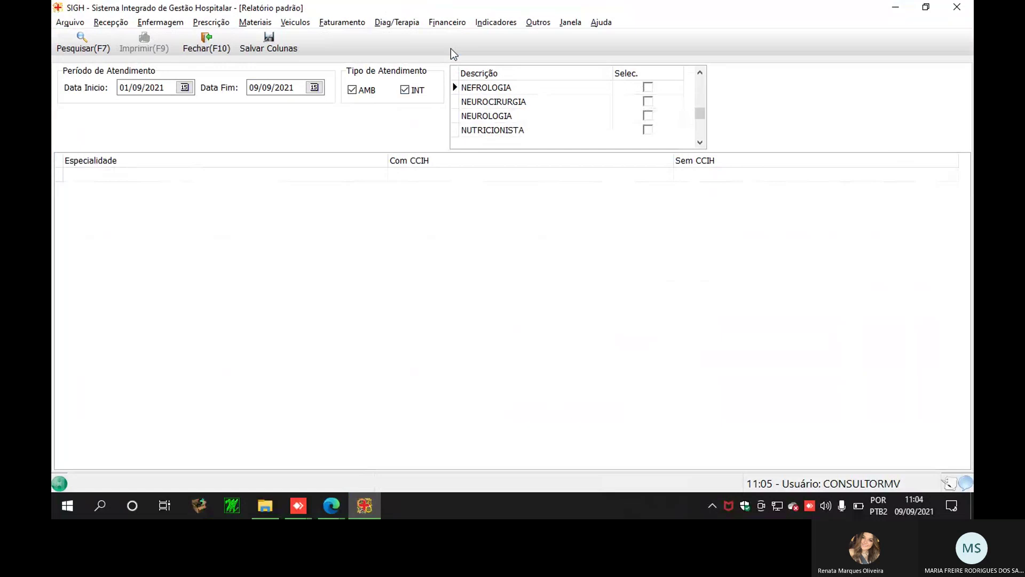
- Close the open report, Culturas, and daily information windows to return to Ficha de CCIH, and view the selected patient's CIDs
{"action": "left_click", "coordinate": [196, 48]}
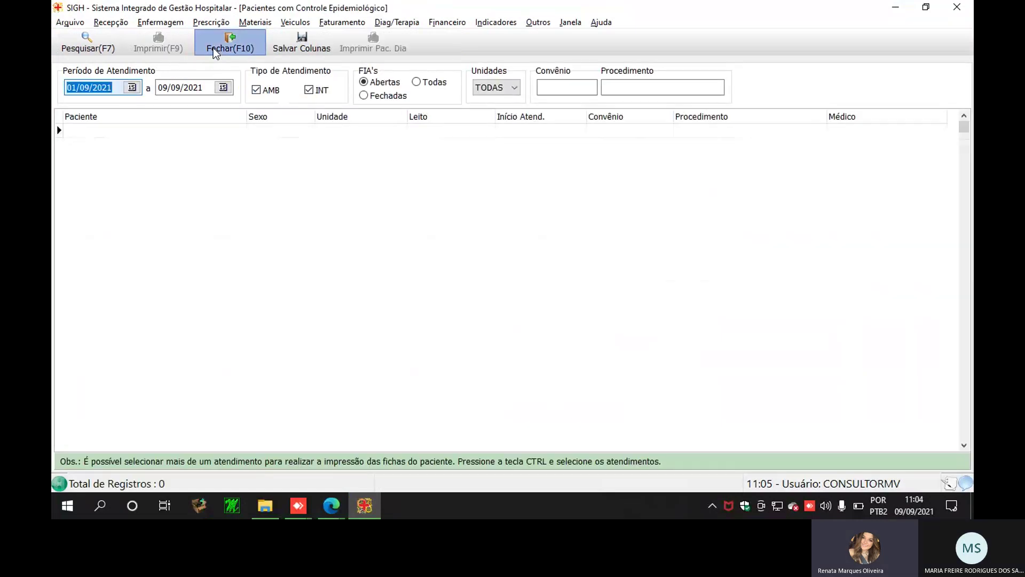
{"action": "left_click", "coordinate": [213, 47]}
{"action": "left_click", "coordinate": [214, 47]}
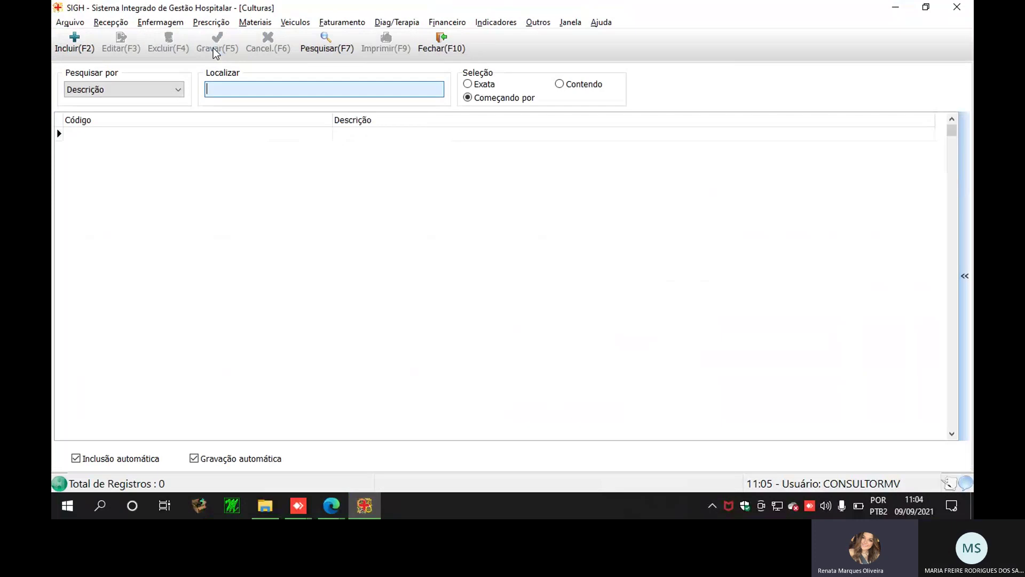
{"action": "left_click", "coordinate": [444, 47]}
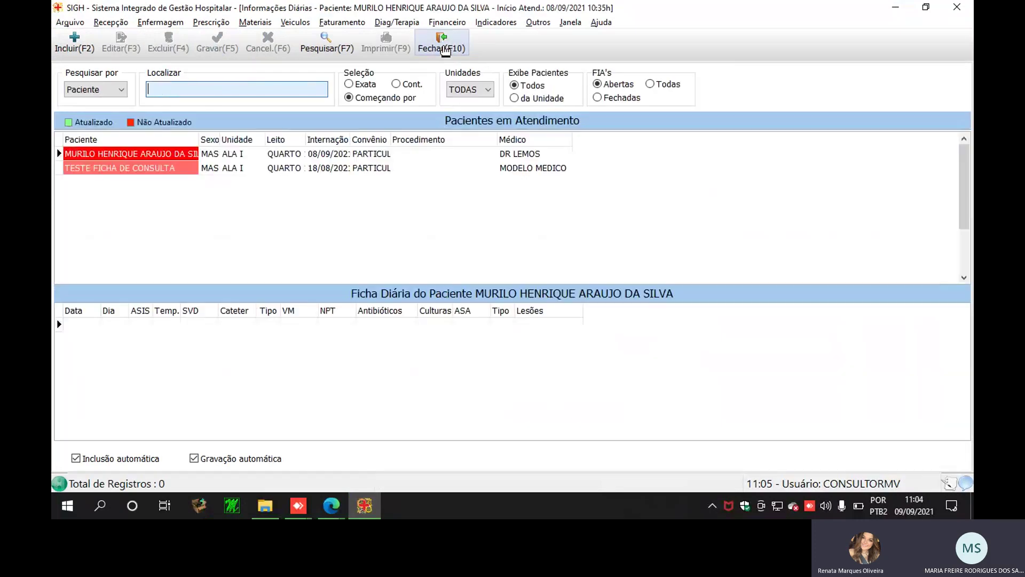
{"action": "left_click", "coordinate": [443, 49]}
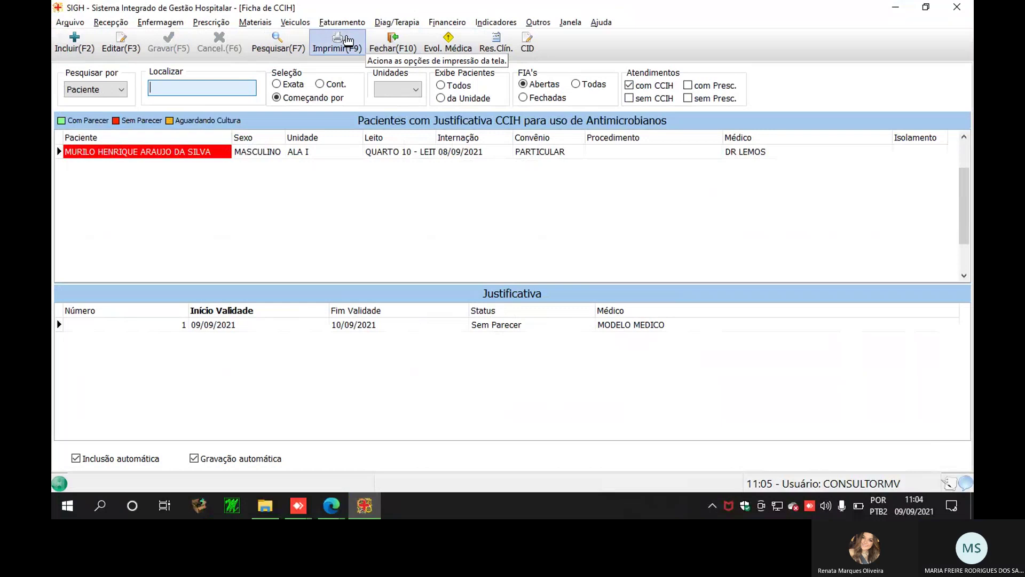
{"action": "left_click", "coordinate": [527, 47]}
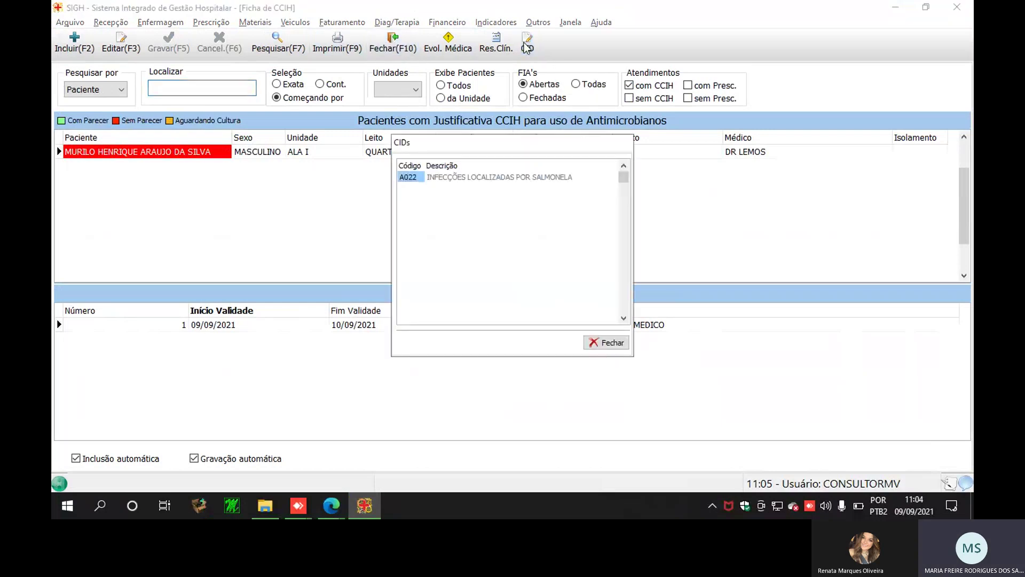
{"action": "left_click", "coordinate": [612, 344]}
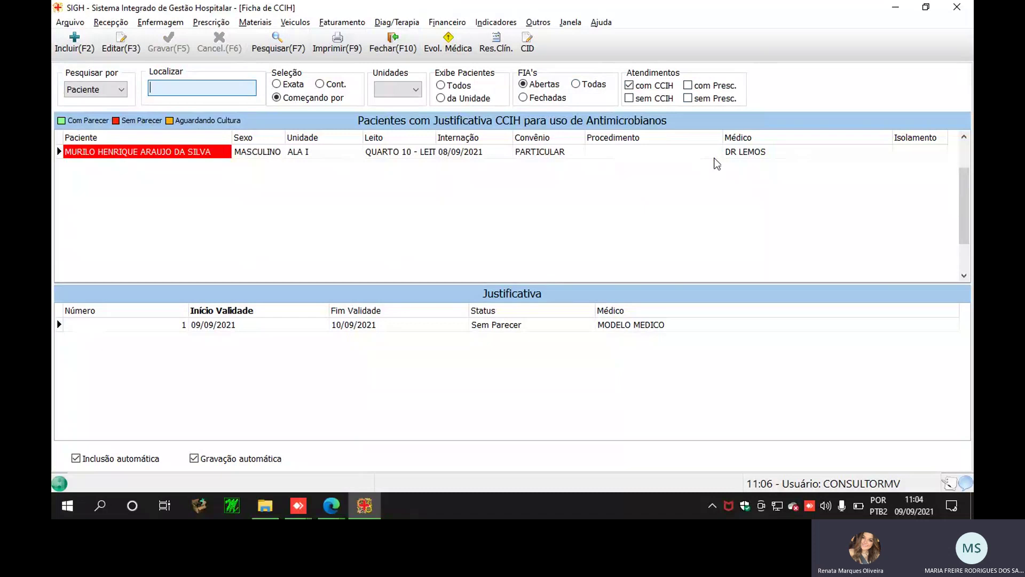
- Filter the Ficha de CCIH attendances by sem CCIH instead of com CCIH and search
{"action": "left_click", "coordinate": [643, 86]}
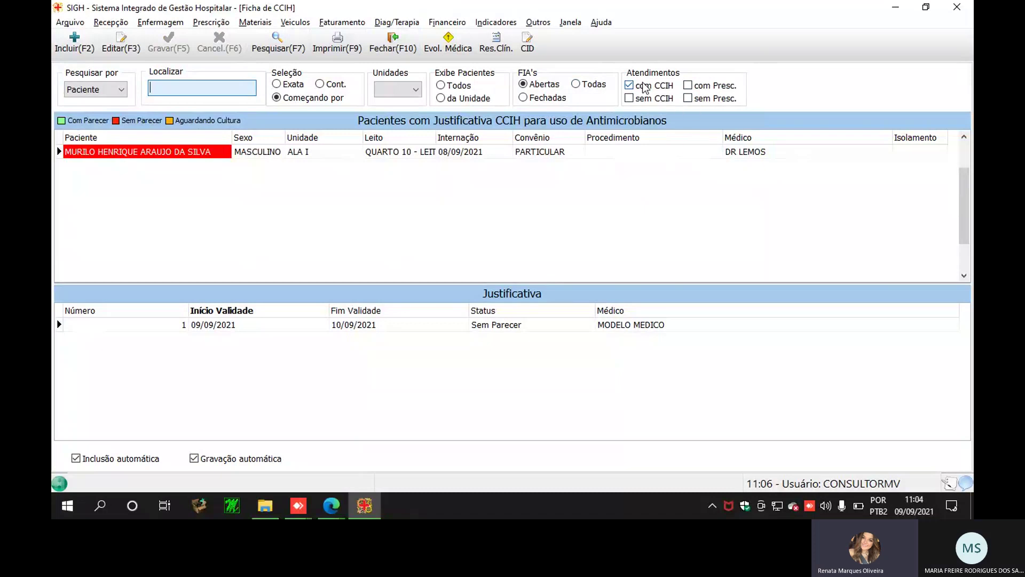
{"action": "left_click", "coordinate": [644, 103]}
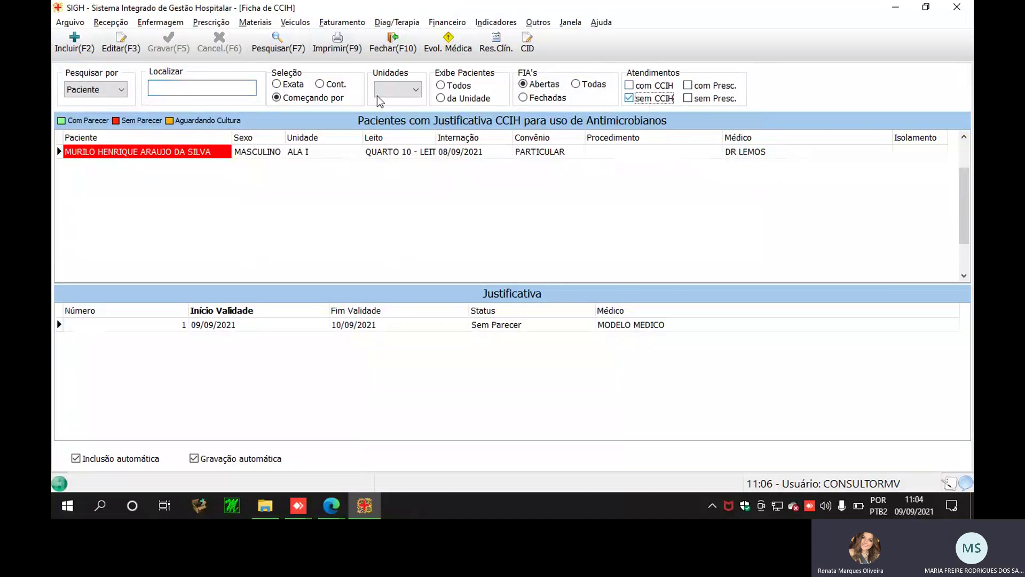
{"action": "left_click", "coordinate": [273, 48]}
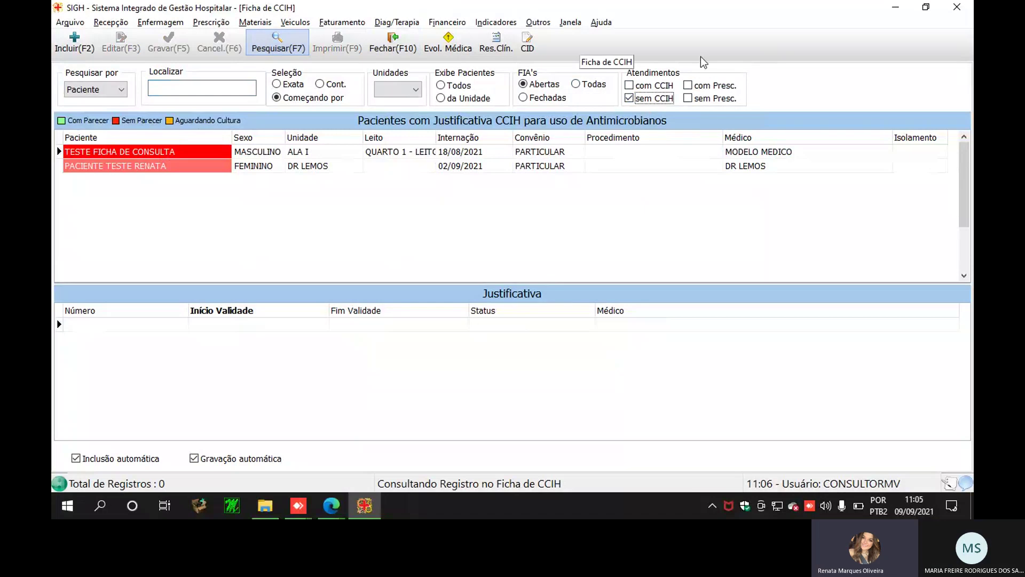
- Filter the Ficha de CCIH attendances by com CCIH instead of sem CCIH, run the search, and close the window
{"action": "left_click", "coordinate": [640, 89]}
{"action": "left_click", "coordinate": [640, 86]}
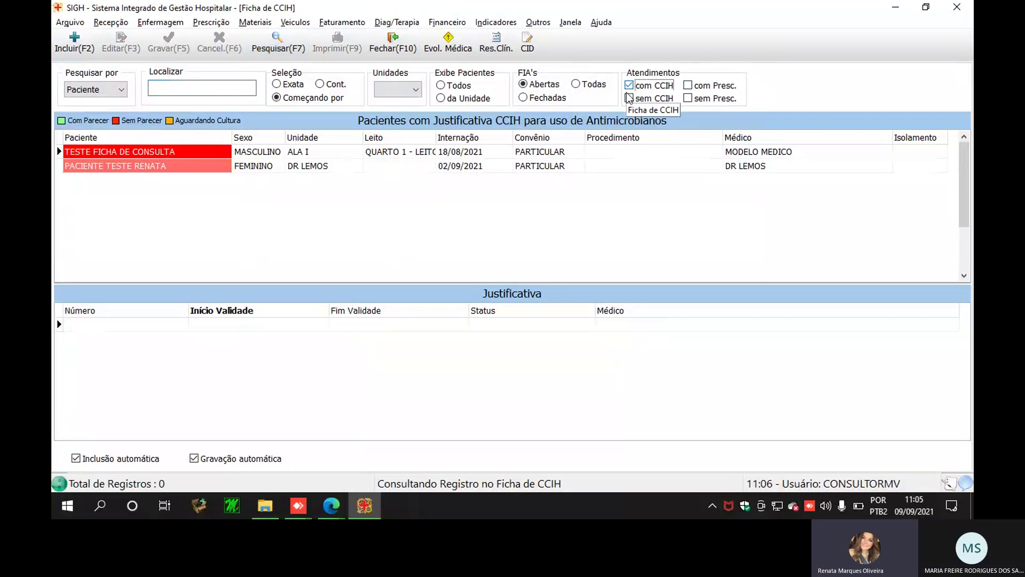
{"action": "left_click", "coordinate": [641, 99]}
{"action": "left_click", "coordinate": [276, 47]}
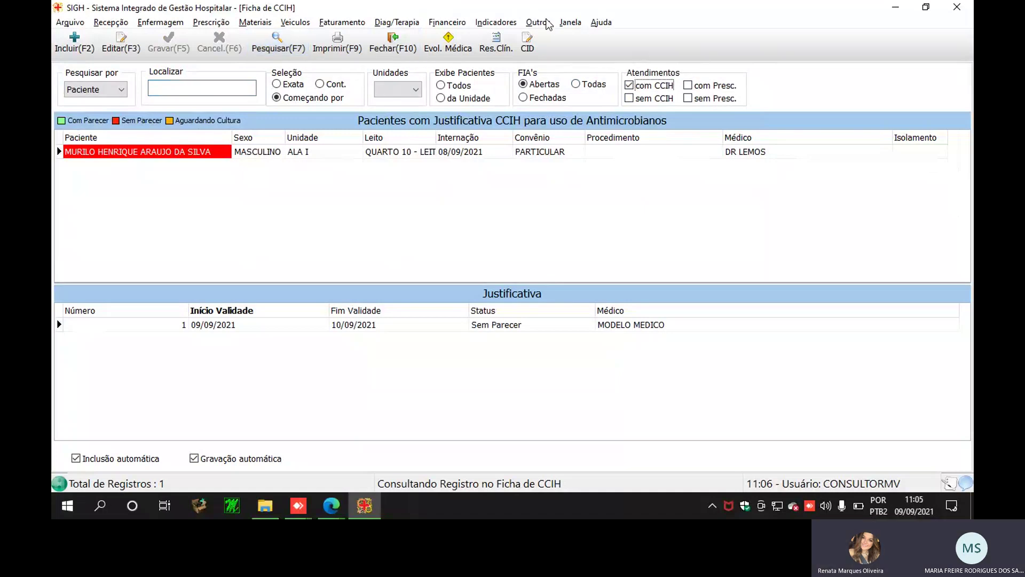
{"action": "left_click", "coordinate": [390, 51]}
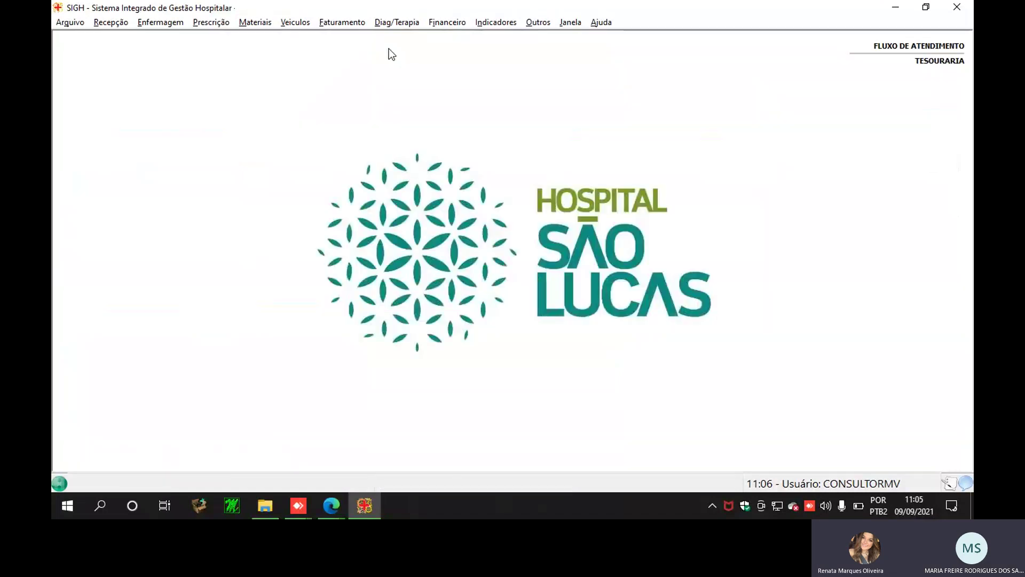
- Open the Cadastro de Produtos register from the materials registers
{"action": "left_click", "coordinate": [160, 23]}
{"action": "left_click", "coordinate": [262, 27]}
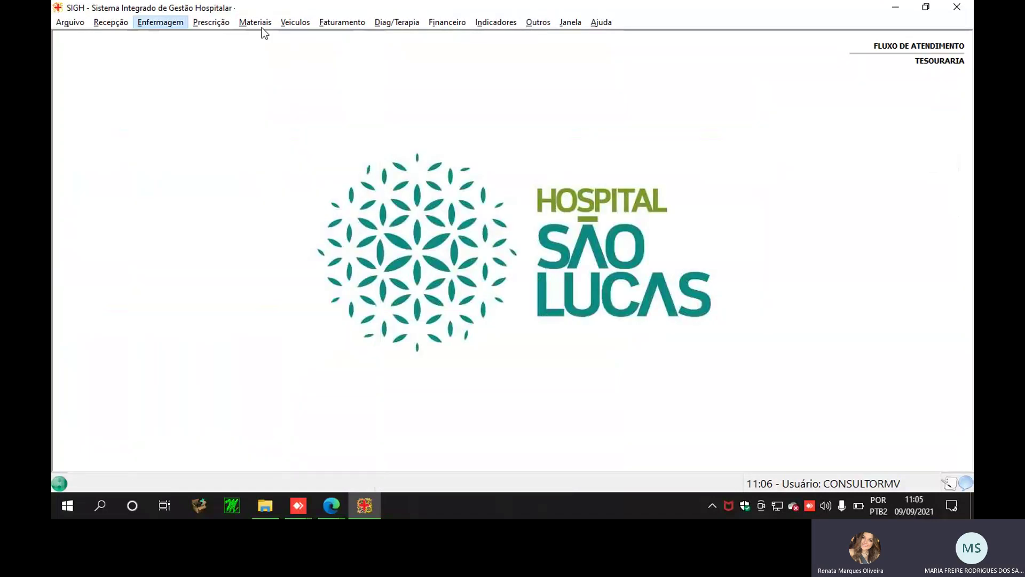
{"action": "left_click", "coordinate": [262, 24]}
{"action": "mouse_move", "coordinate": [305, 133]}
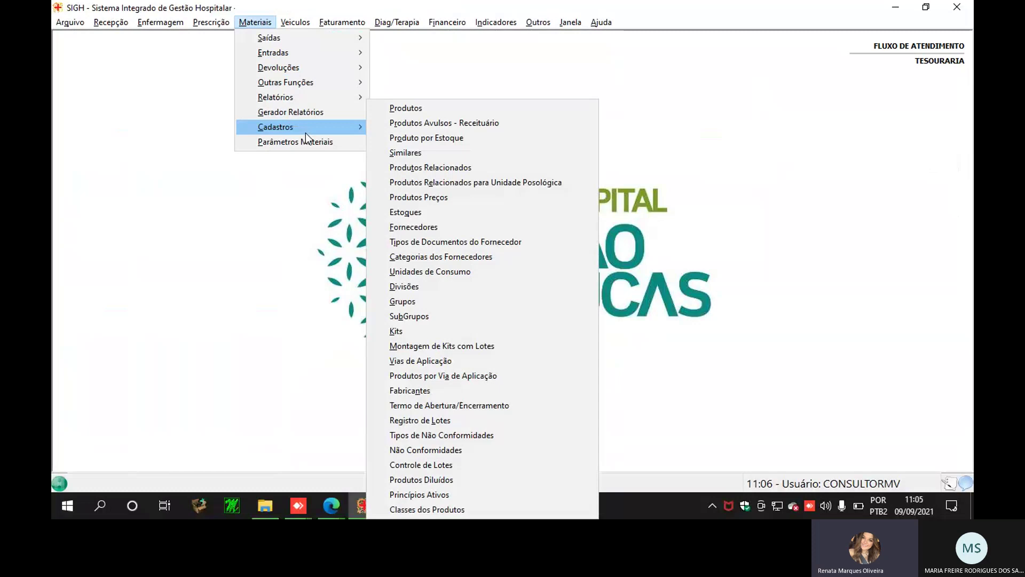
{"action": "left_click", "coordinate": [416, 111]}
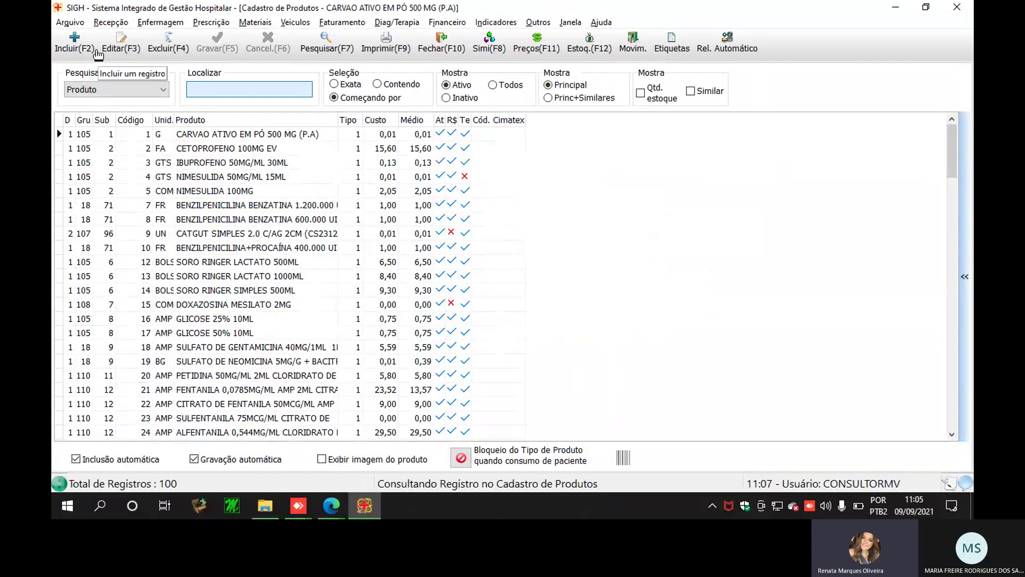
- Open the product CARVAO ATIVO EM PÓ 500 MG (P.A) for editing to examine its prescription and antimicrobial settings, then save and close the register
{"action": "left_click", "coordinate": [111, 52]}
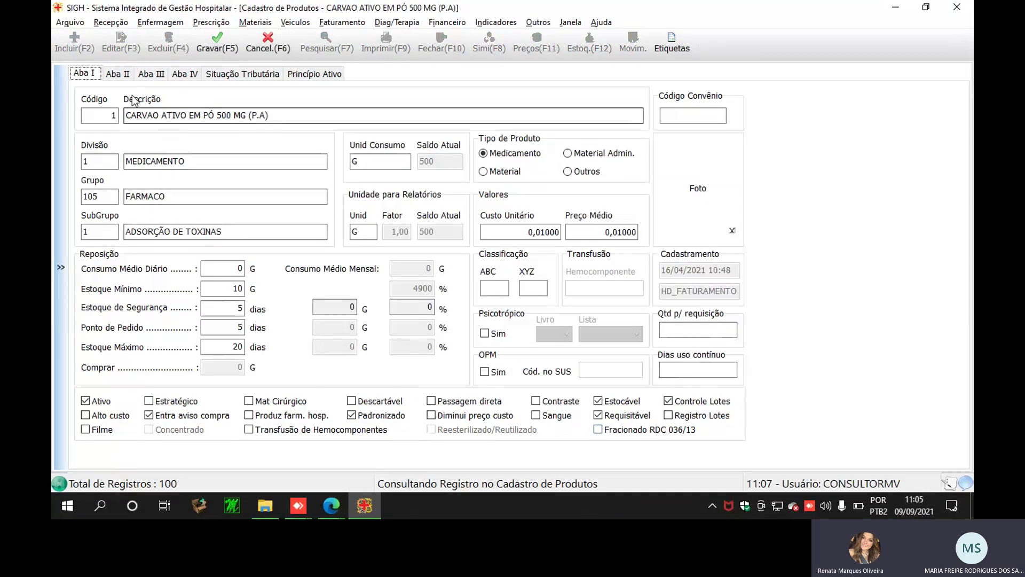
{"action": "left_click", "coordinate": [119, 76]}
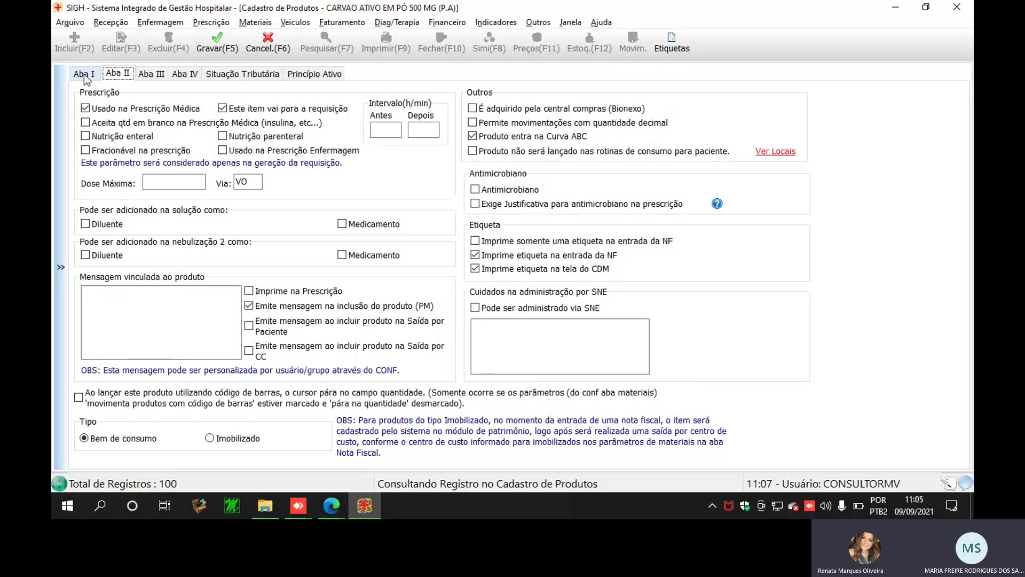
{"action": "left_click", "coordinate": [84, 76]}
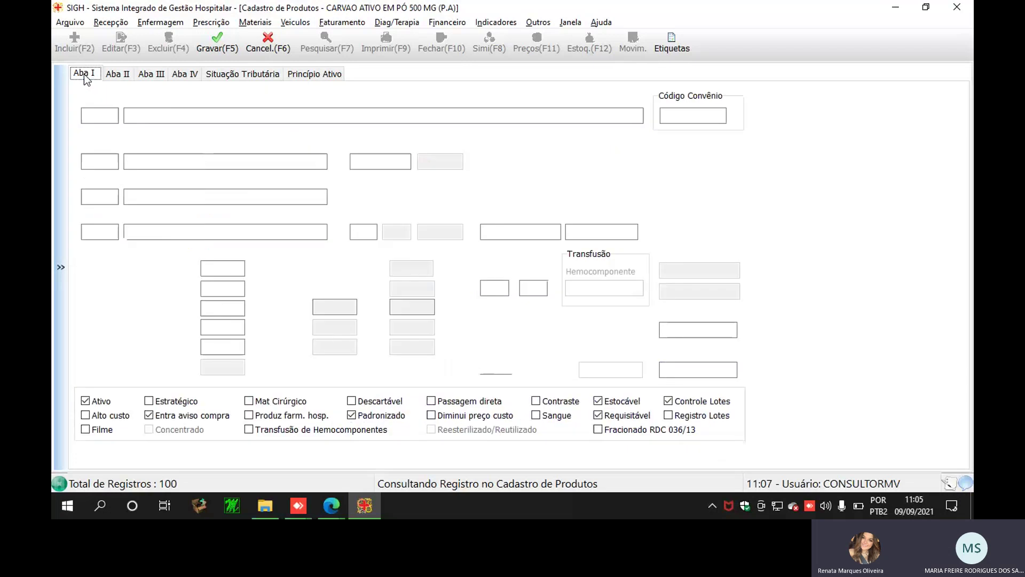
{"action": "left_click", "coordinate": [231, 45]}
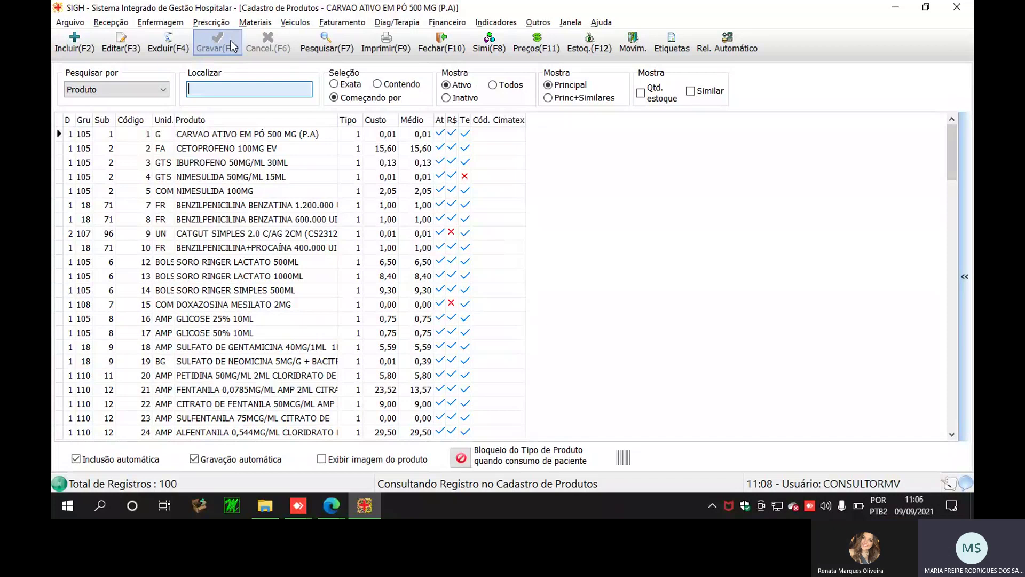
{"action": "left_click", "coordinate": [431, 39]}
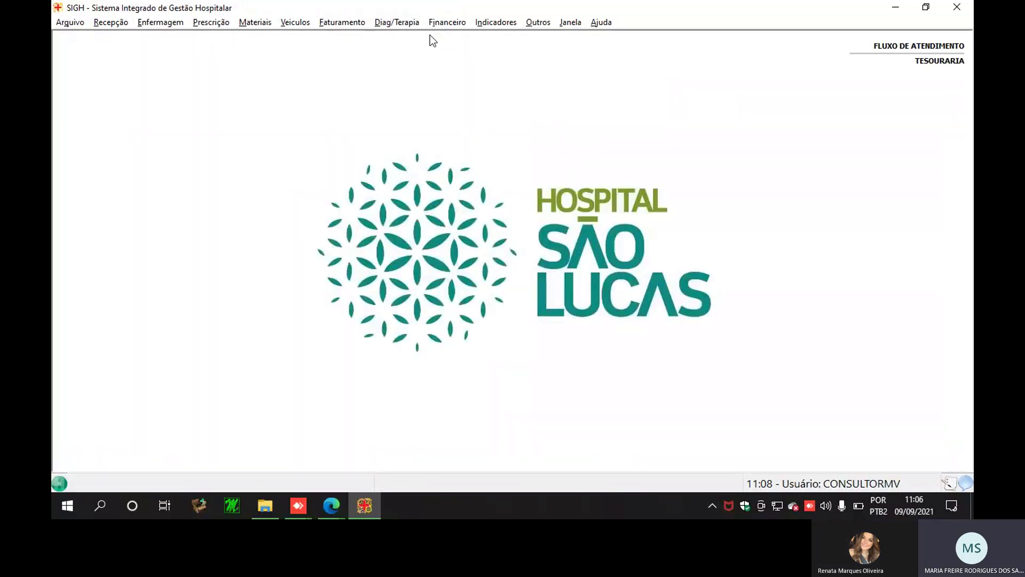